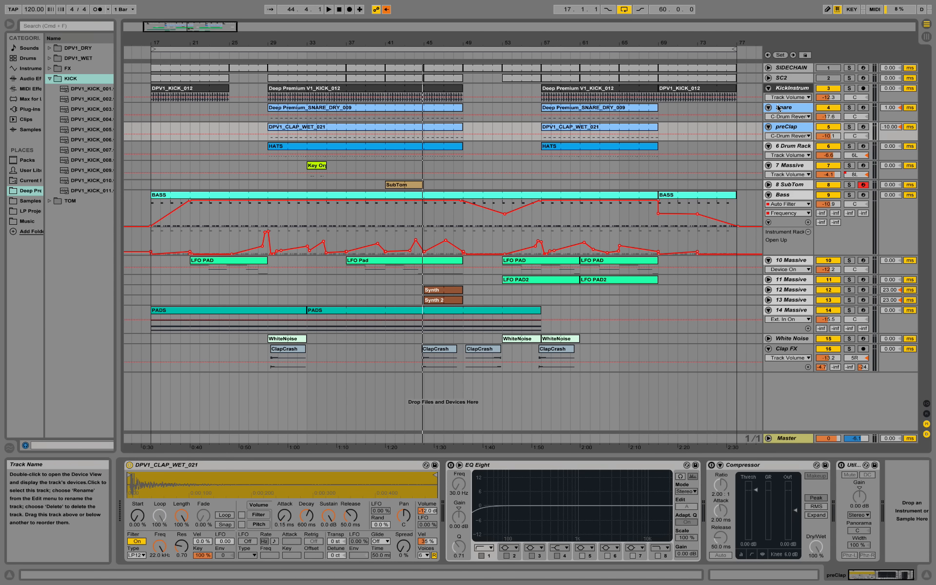
Step: Enlarge the KickInstrum track so the kick clips' waveforms show in large detail
{"action": "left_click_drag", "start_coordinate": [776, 102], "coordinate": [723, 188]}
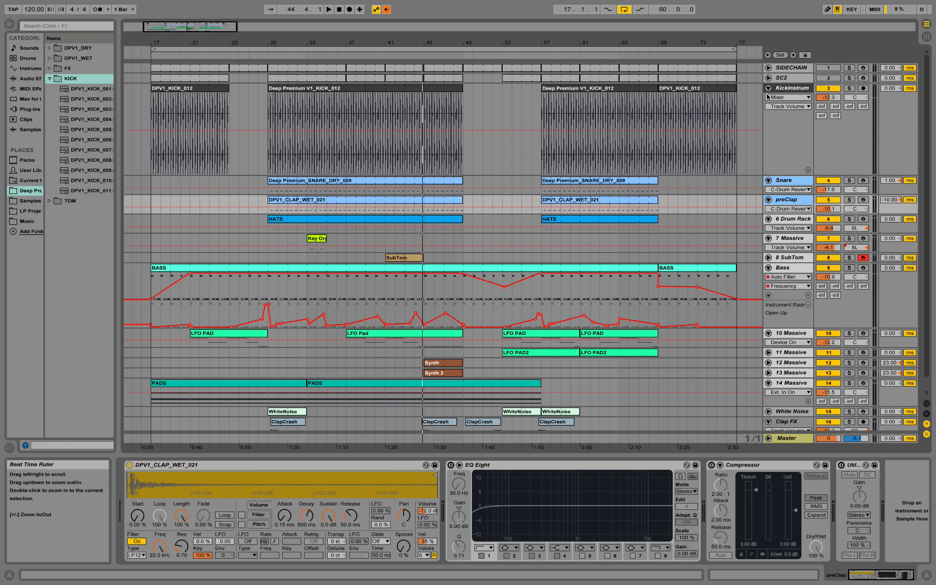
Step: Zoom in on bar 29 of KickInstrum and select the first kick hit
{"action": "left_click", "coordinate": [312, 94]}
{"action": "left_click_drag", "start_coordinate": [272, 44], "coordinate": [297, 132]}
{"action": "left_click_drag", "start_coordinate": [353, 44], "coordinate": [353, 53]}
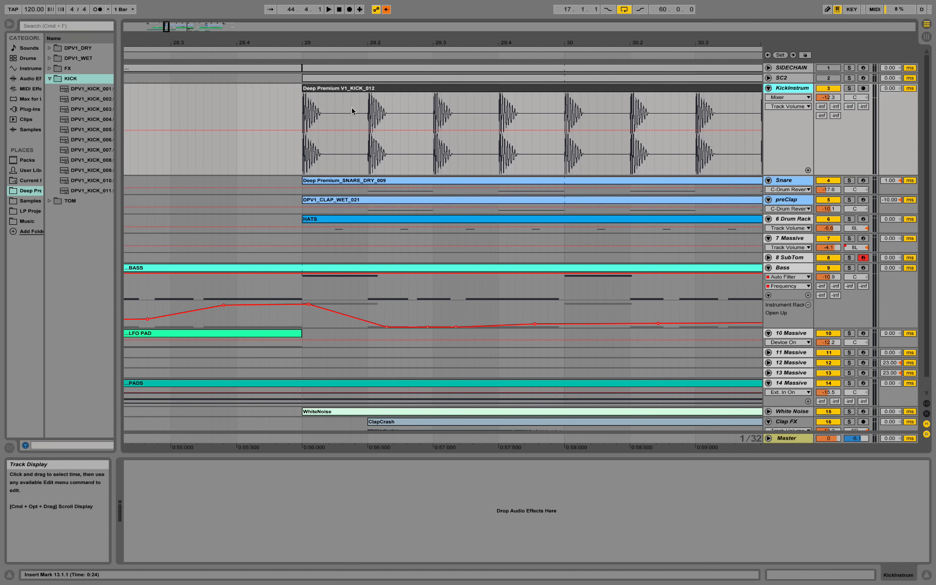
{"action": "left_click_drag", "start_coordinate": [367, 102], "coordinate": [303, 100]}
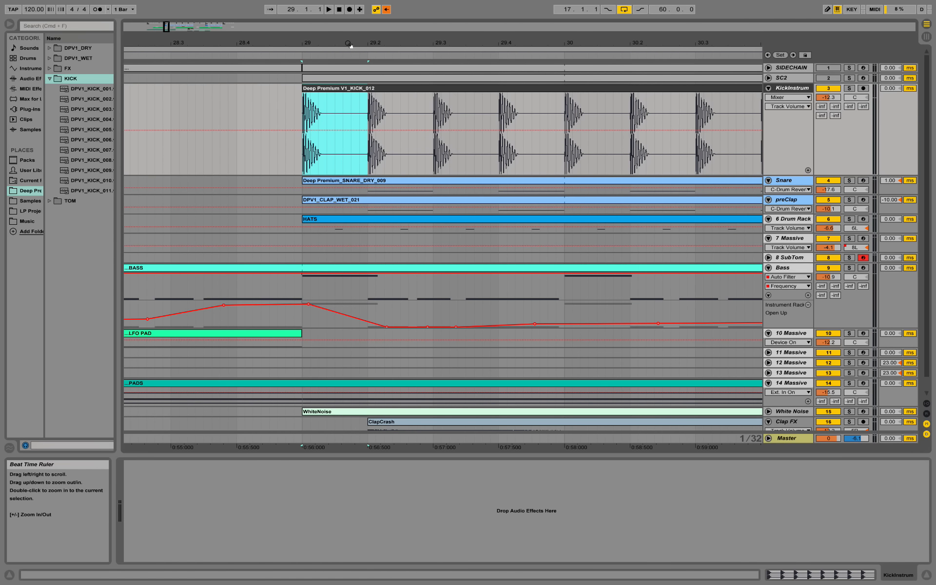
{"action": "left_click_drag", "start_coordinate": [359, 50], "coordinate": [359, 41]}
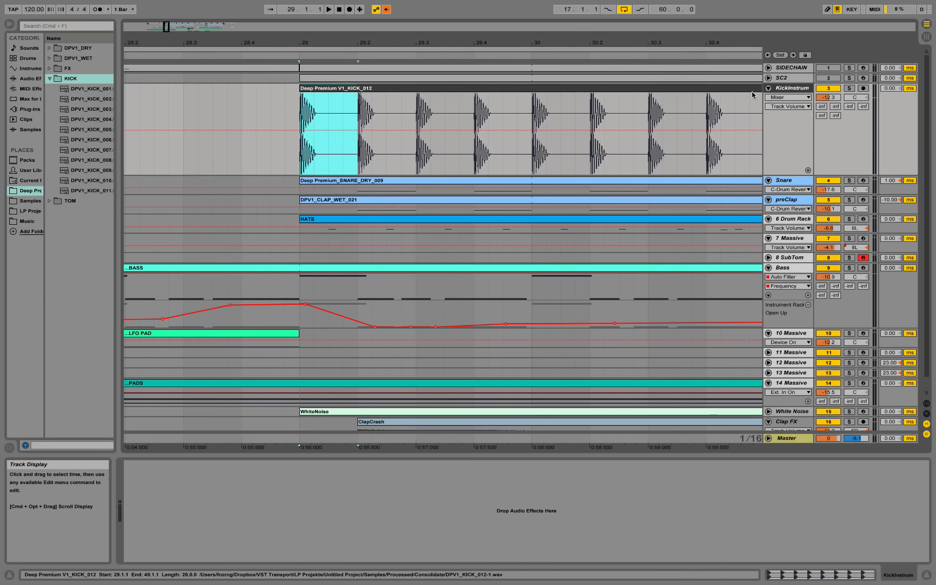
Step: Solo KickInstrum and audition the kick from bar 29
{"action": "left_click", "coordinate": [849, 88]}
{"action": "key", "text": "space"}
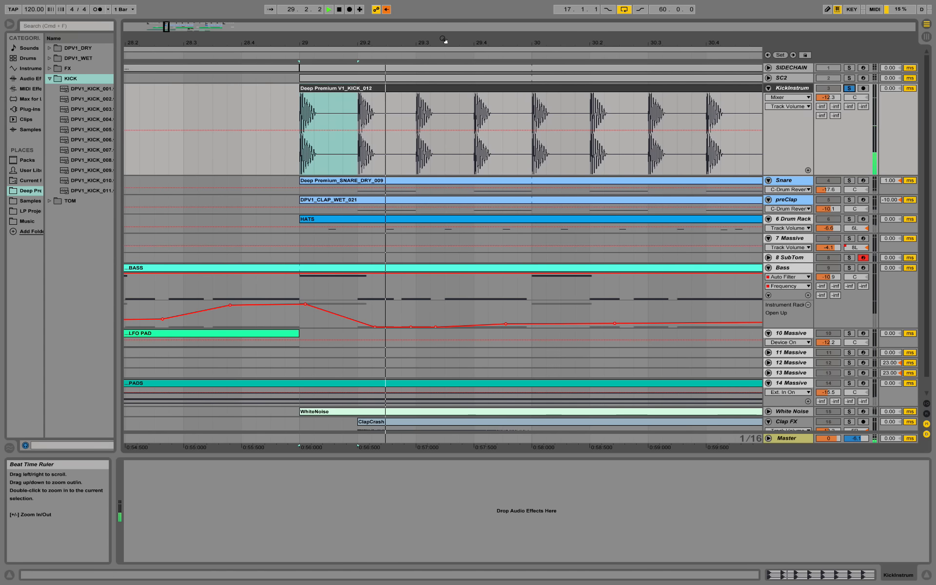
{"action": "left_click_drag", "start_coordinate": [432, 45], "coordinate": [337, 36]}
{"action": "key", "text": "space"}
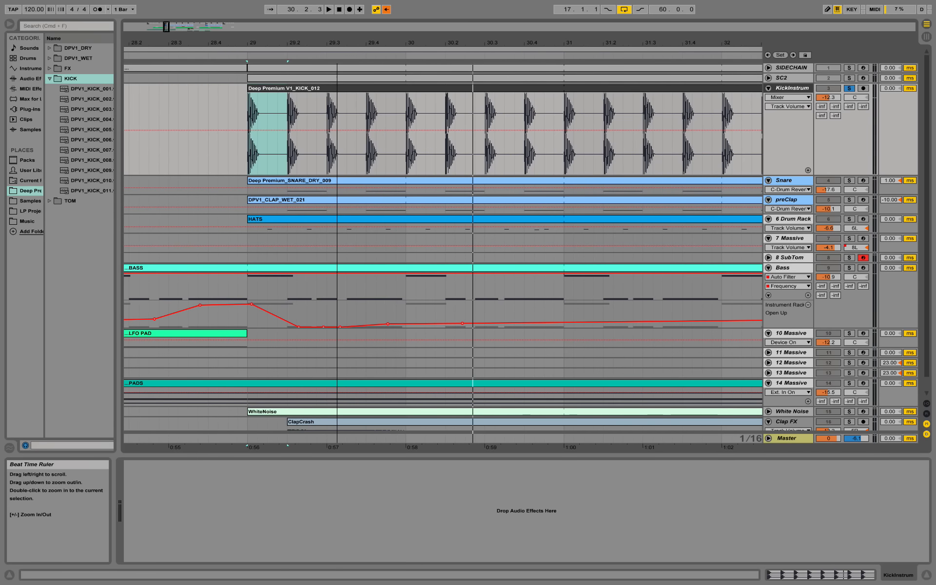
{"action": "left_click", "coordinate": [243, 53]}
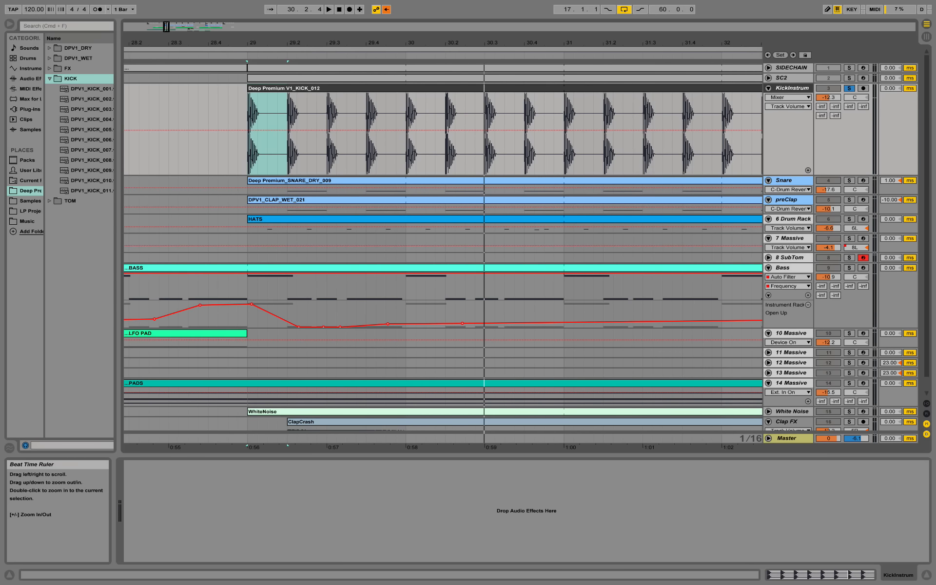
{"action": "left_click_drag", "start_coordinate": [405, 42], "coordinate": [438, 48]}
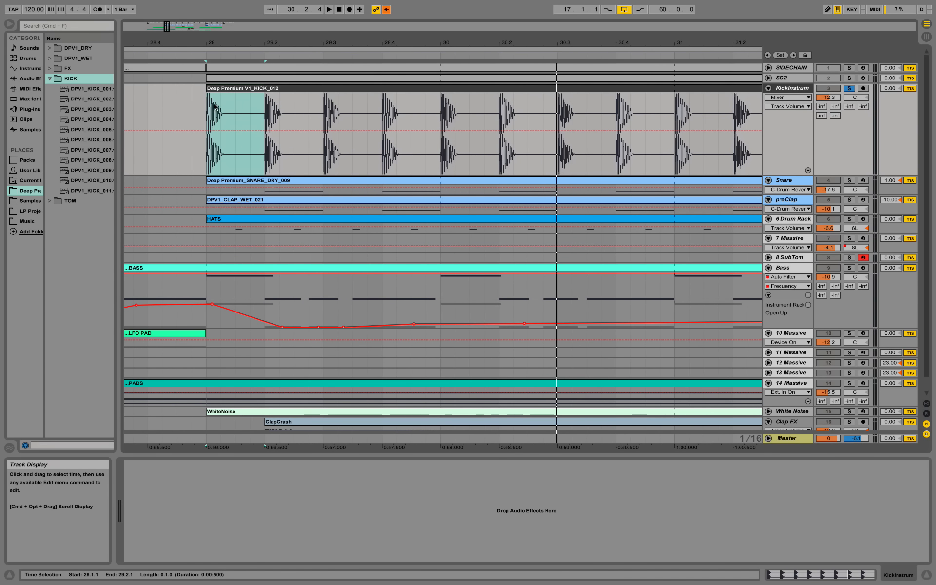
Step: Reselect the kick hit at 29.1, zoom out fully, and shrink KickInstrum to compact height
{"action": "left_click_drag", "start_coordinate": [263, 101], "coordinate": [211, 100]}
{"action": "right_click", "coordinate": [224, 90]}
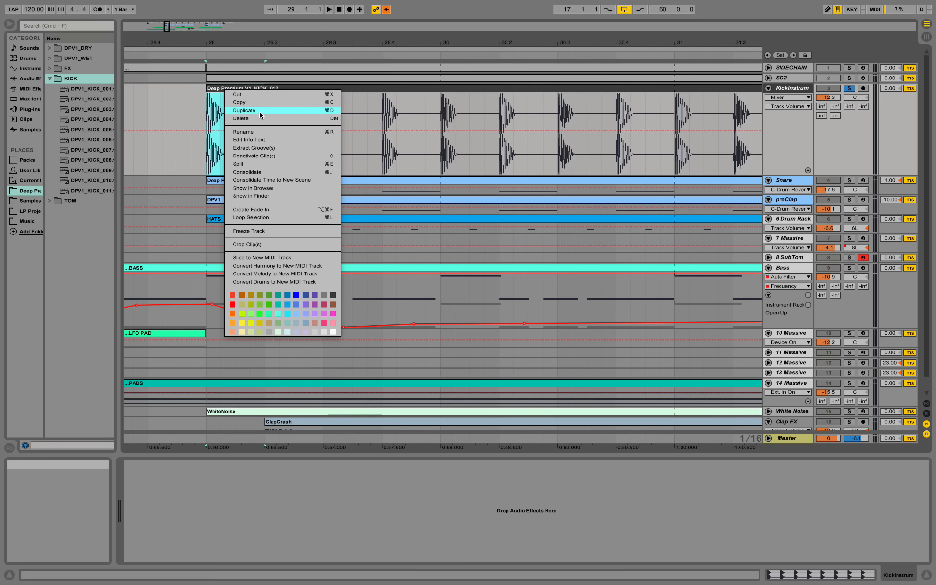
{"action": "left_click", "coordinate": [317, 46]}
{"action": "left_click_drag", "start_coordinate": [334, 43], "coordinate": [334, 4]}
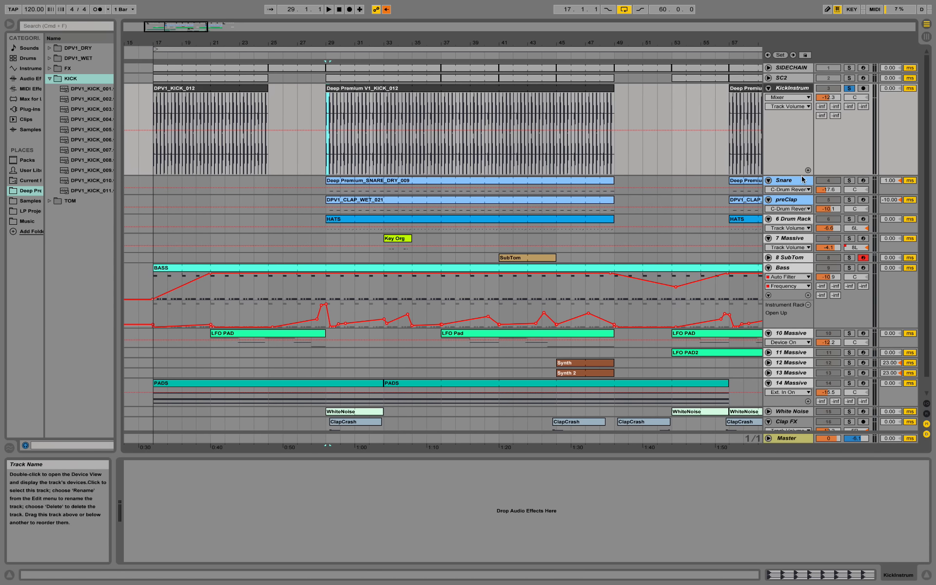
{"action": "left_click_drag", "start_coordinate": [801, 174], "coordinate": [797, 109]}
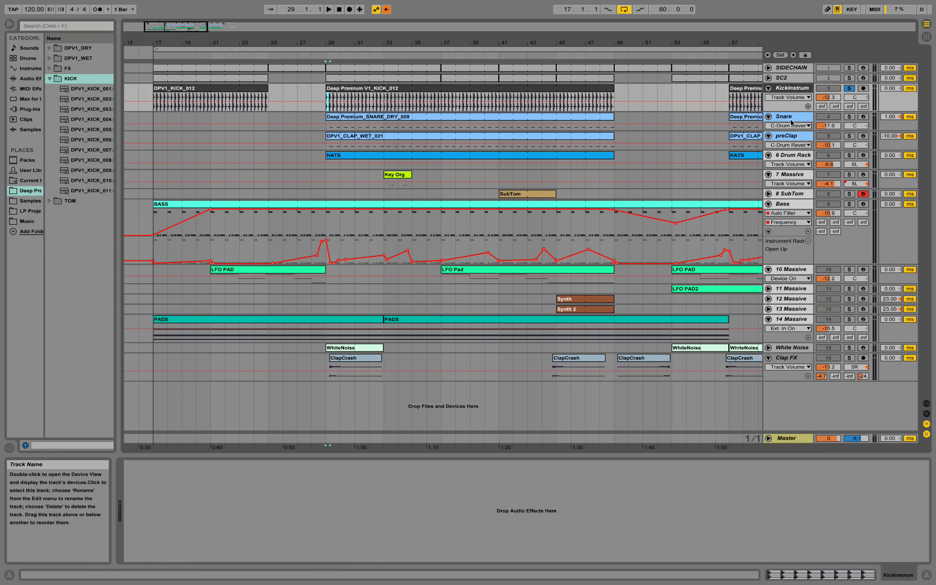
Step: Play the Snare clip from bar 29 while reviewing the snare's effects
{"action": "left_click", "coordinate": [792, 117]}
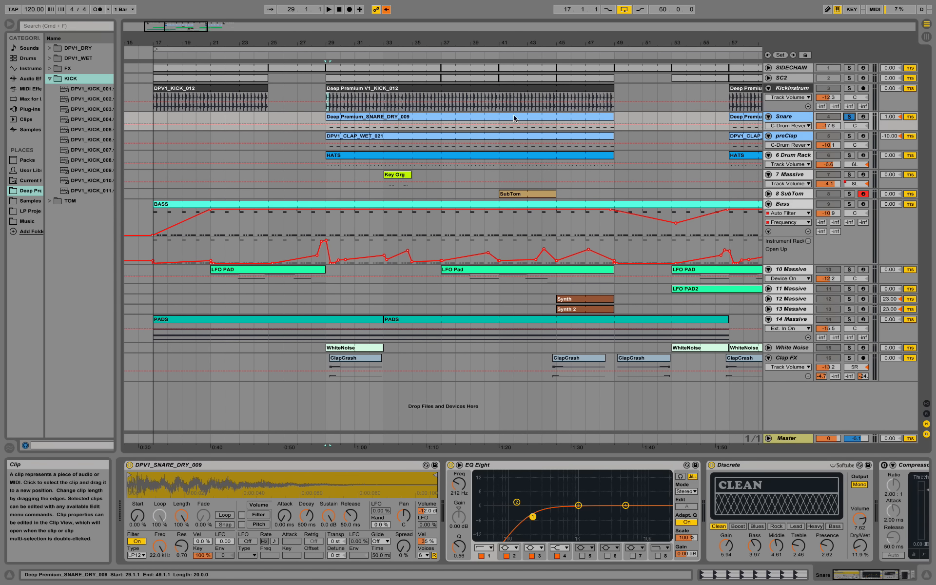
{"action": "left_click", "coordinate": [408, 118]}
{"action": "key", "text": "space"}
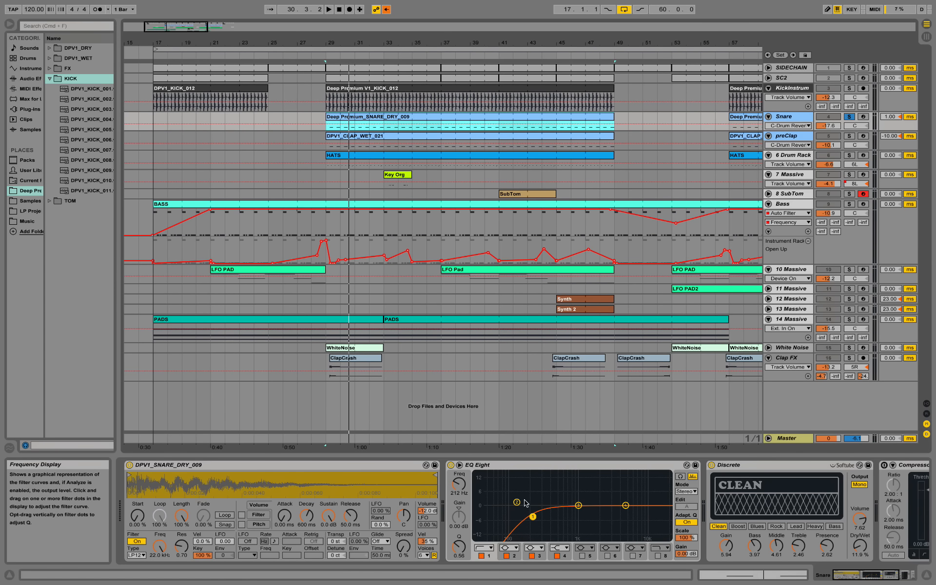
{"action": "left_click", "coordinate": [877, 580]}
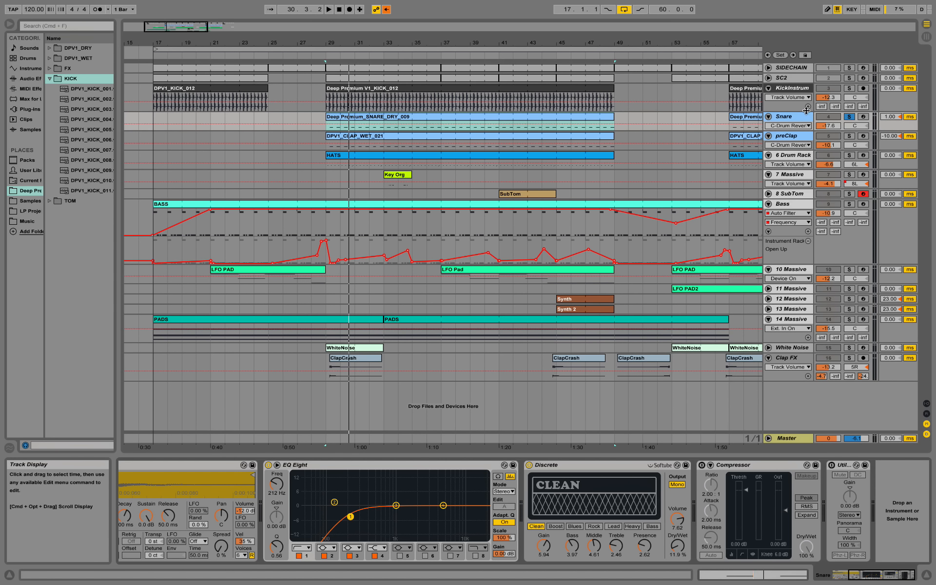
Step: Play preClap from bar 29 and select its DPV1_CLAP_WET_021 clip
{"action": "left_click", "coordinate": [790, 135]}
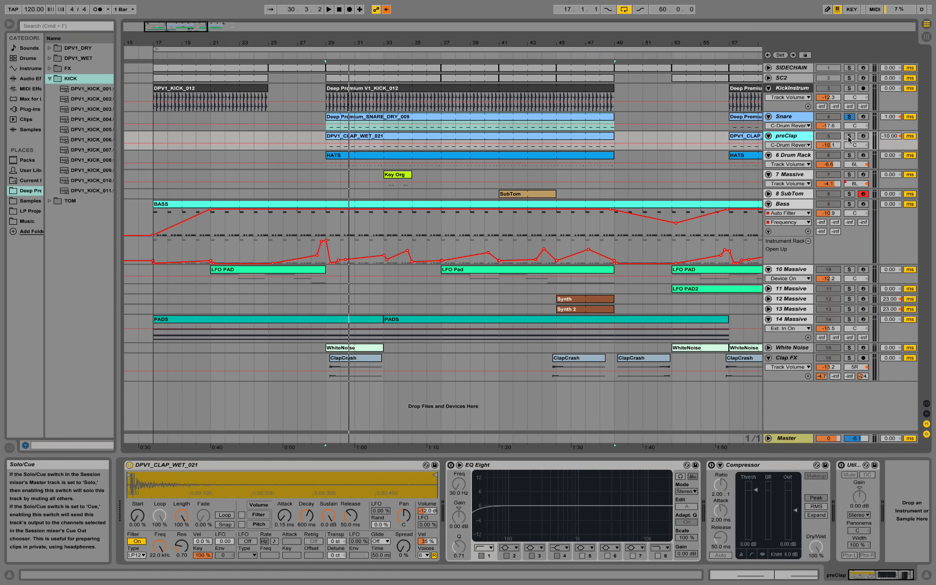
{"action": "key", "text": "space"}
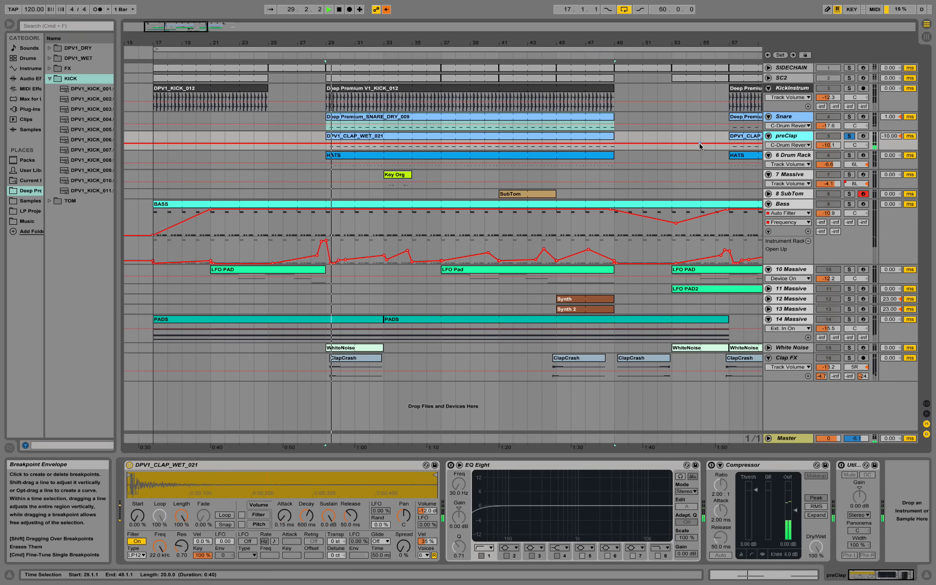
{"action": "left_click", "coordinate": [497, 139]}
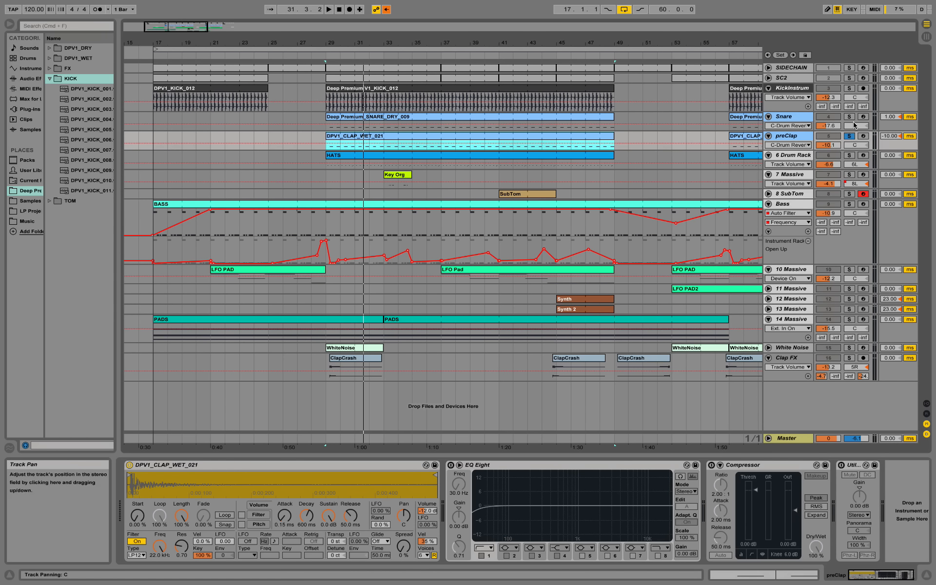
Step: Solo Snare and KickInstrum with preClap and play kick, snare and clap together
{"action": "left_click", "coordinate": [849, 116]}
{"action": "left_click", "coordinate": [849, 88]}
{"action": "key", "text": "space"}
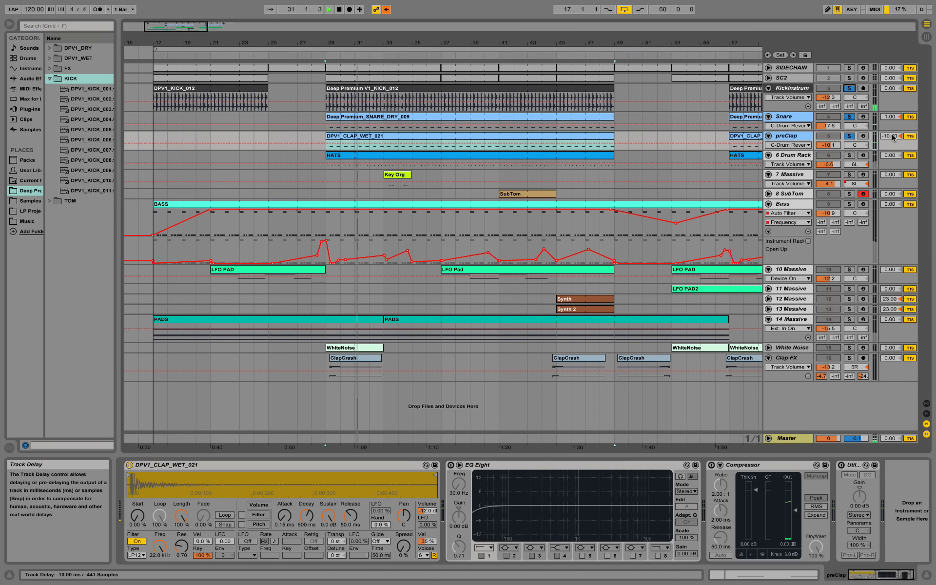
{"action": "key", "text": "space"}
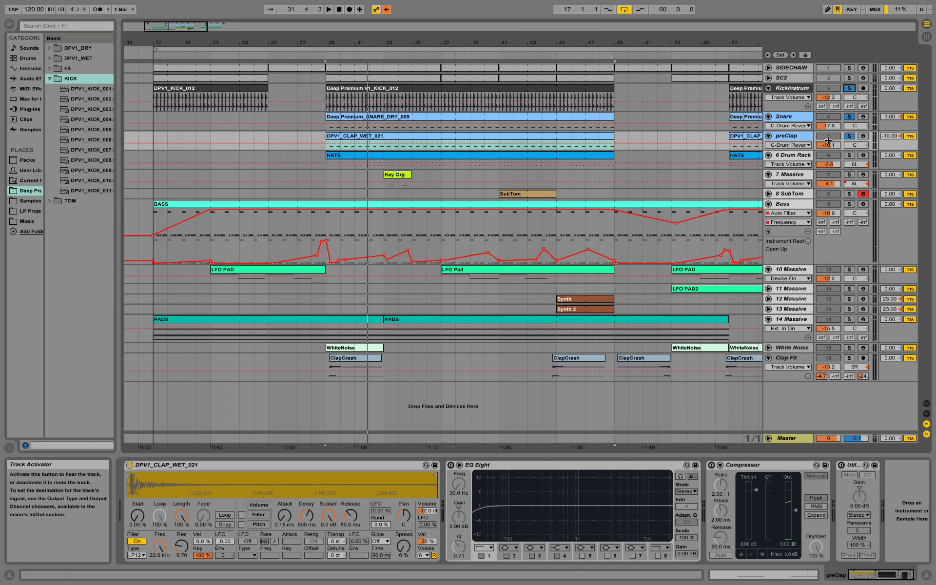
Step: Make the preClap track taller to show its clap clip
{"action": "left_click", "coordinate": [767, 137]}
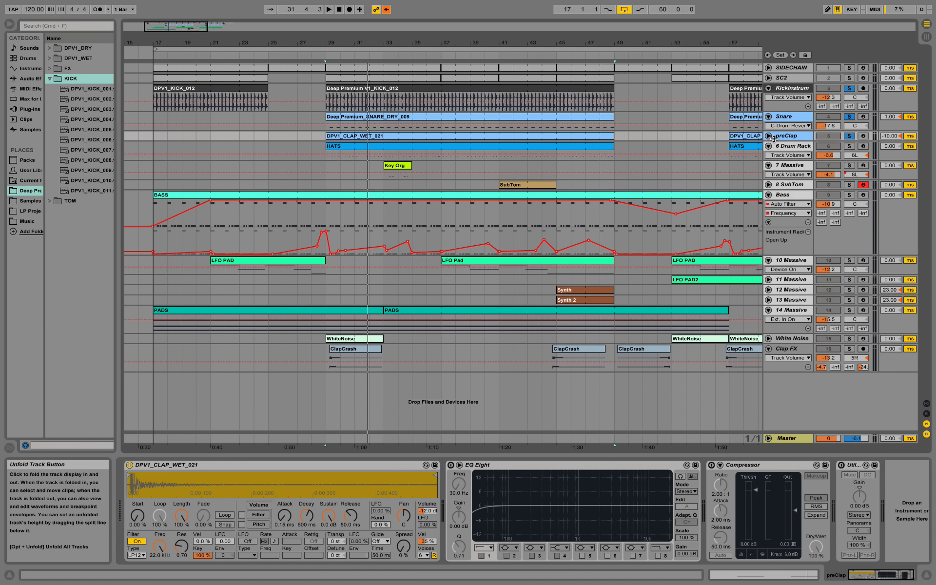
{"action": "left_click", "coordinate": [768, 136]}
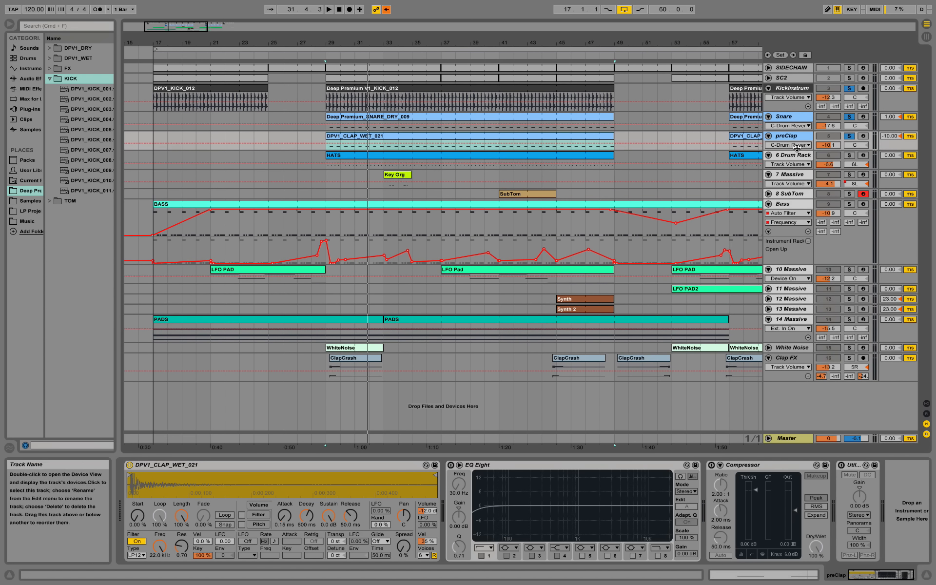
{"action": "left_click_drag", "start_coordinate": [801, 150], "coordinate": [803, 183]}
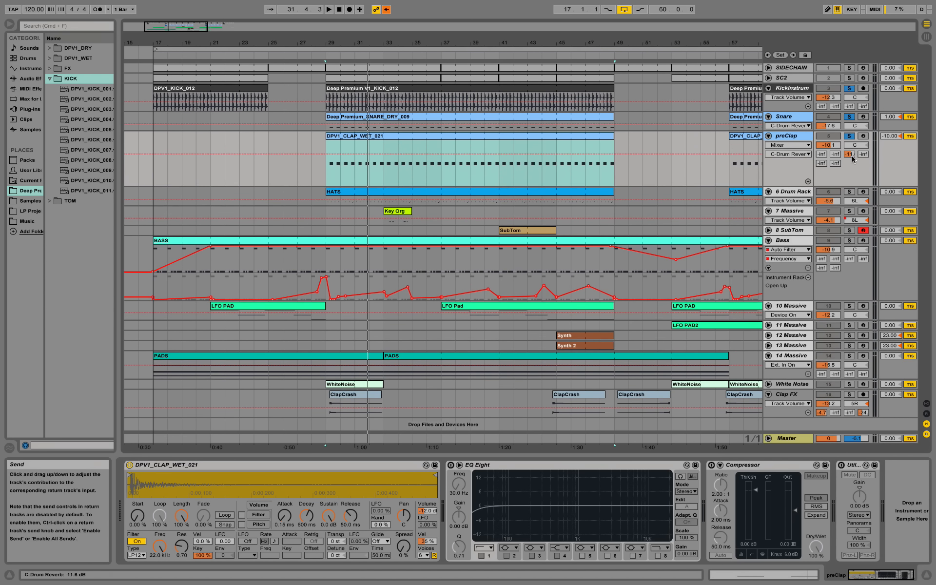
Step: Show return tracks, inspect the C Drum Rev reverb, fold preClap, and show the 6 Drum Rack devices
{"action": "left_click", "coordinate": [926, 413]}
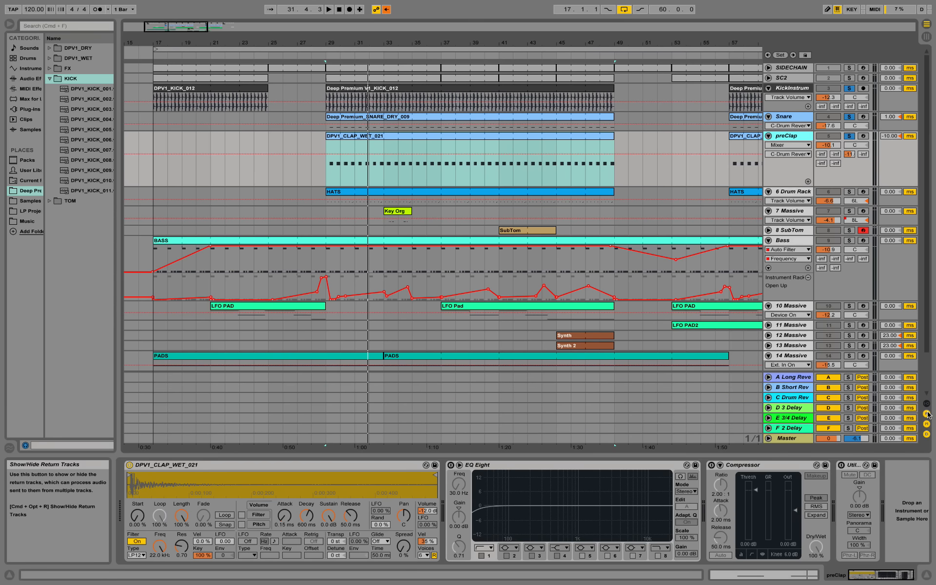
{"action": "left_click", "coordinate": [797, 400]}
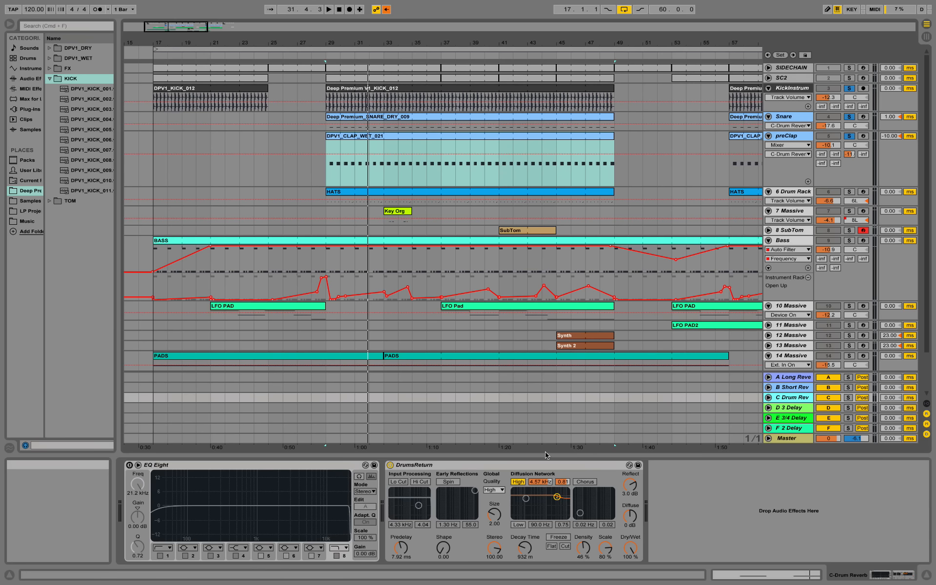
{"action": "left_click", "coordinate": [497, 490]}
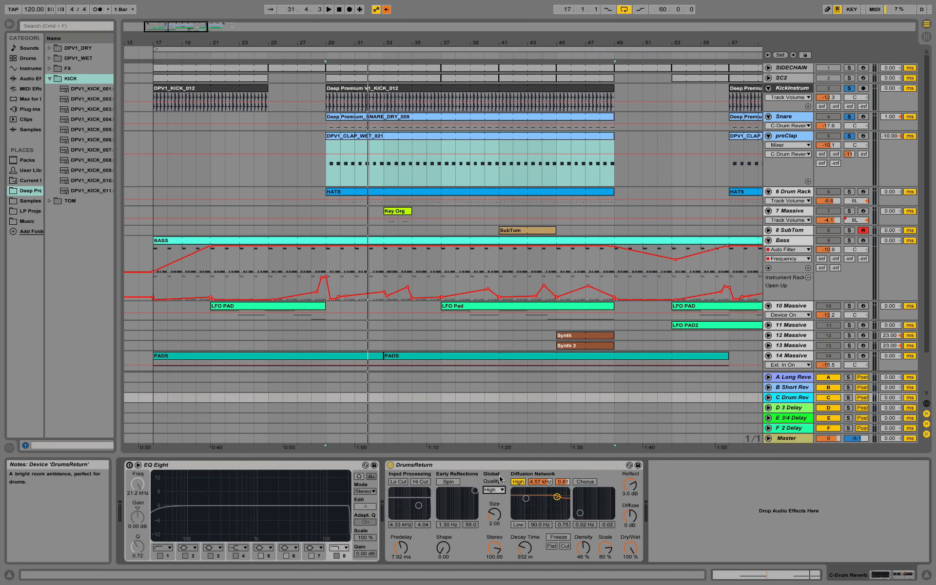
{"action": "left_click", "coordinate": [496, 466]}
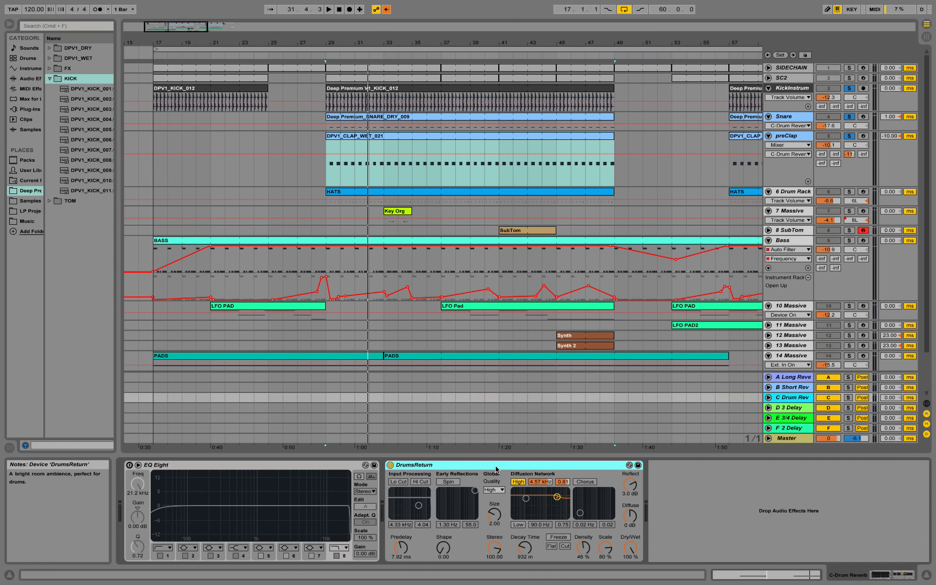
{"action": "left_click", "coordinate": [769, 136]}
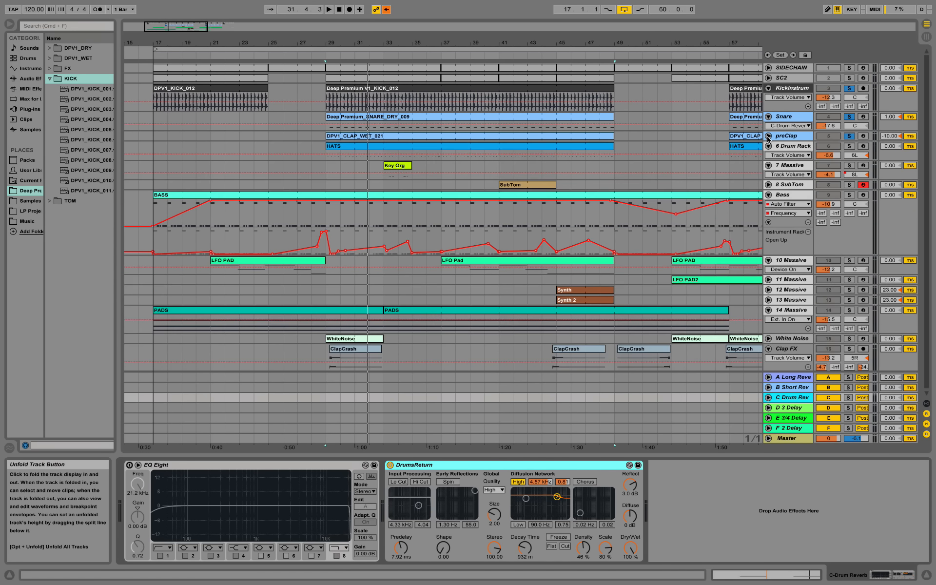
{"action": "left_click", "coordinate": [797, 146]}
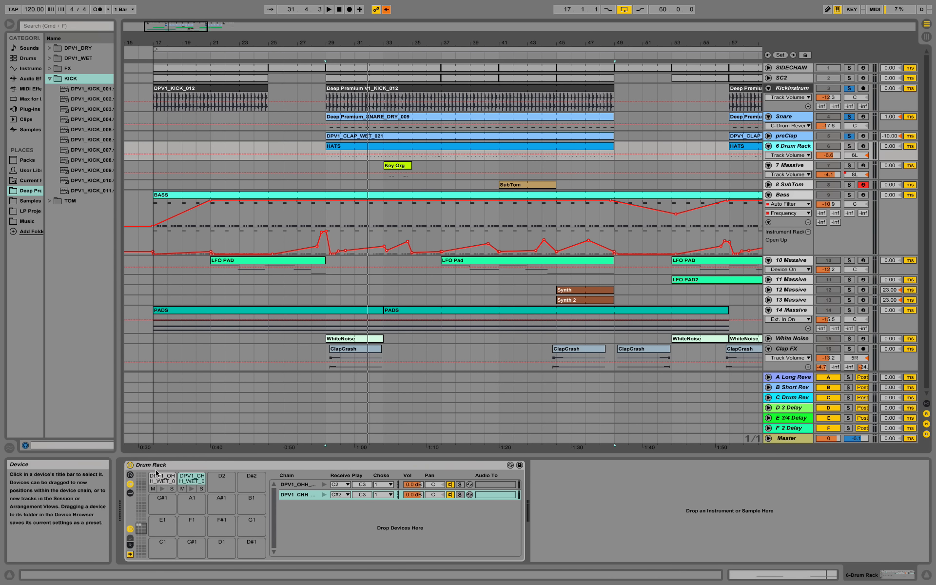
Step: Enlarge and solo the 6 Drum Rack track, auditioning the open hi-hat pad
{"action": "left_click", "coordinate": [193, 465]}
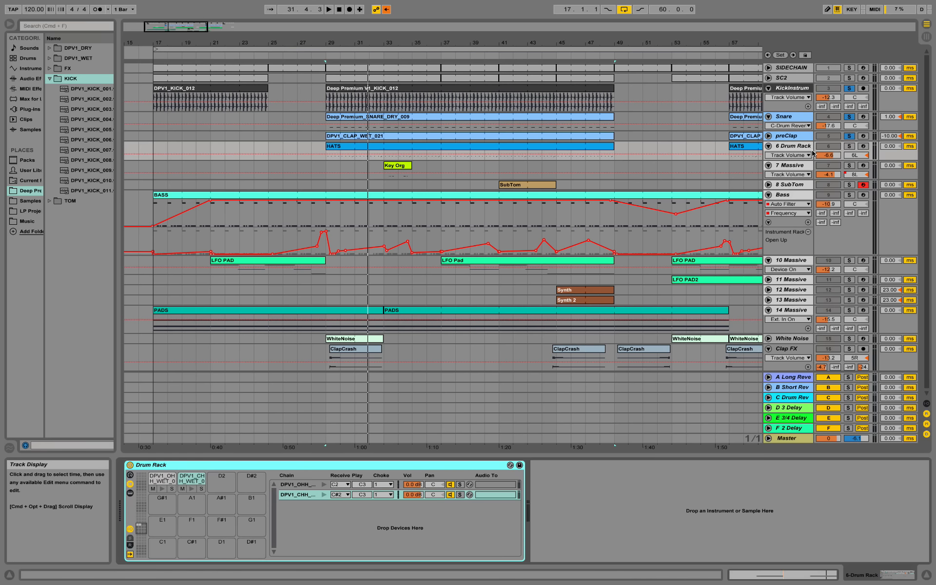
{"action": "left_click_drag", "start_coordinate": [780, 159], "coordinate": [780, 223]}
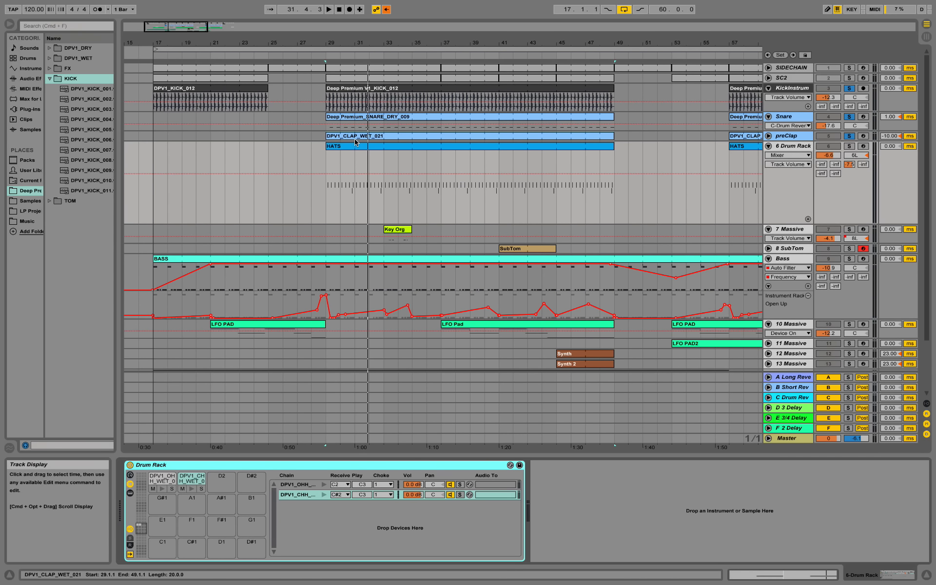
{"action": "left_click", "coordinate": [162, 489]}
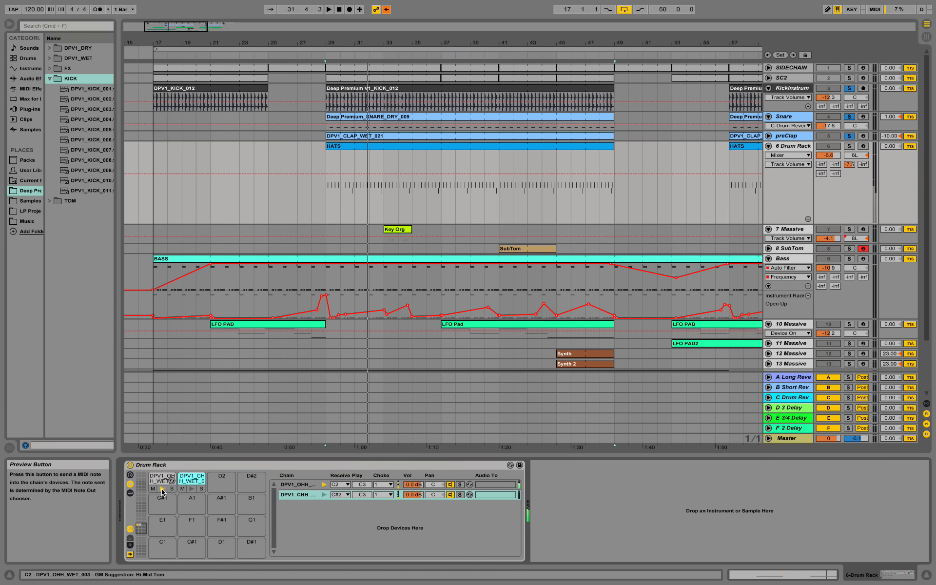
{"action": "left_click", "coordinate": [849, 146]}
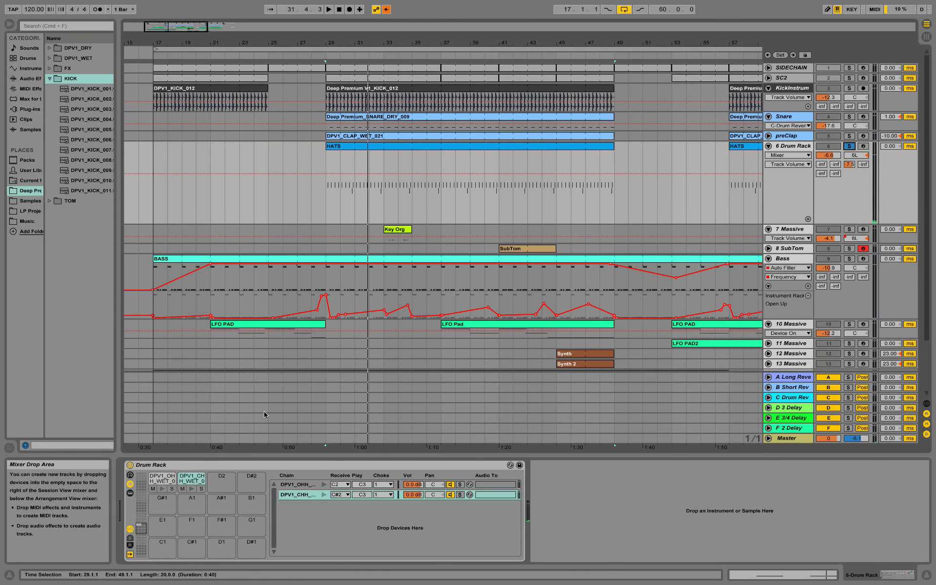
{"action": "left_click", "coordinate": [163, 490]}
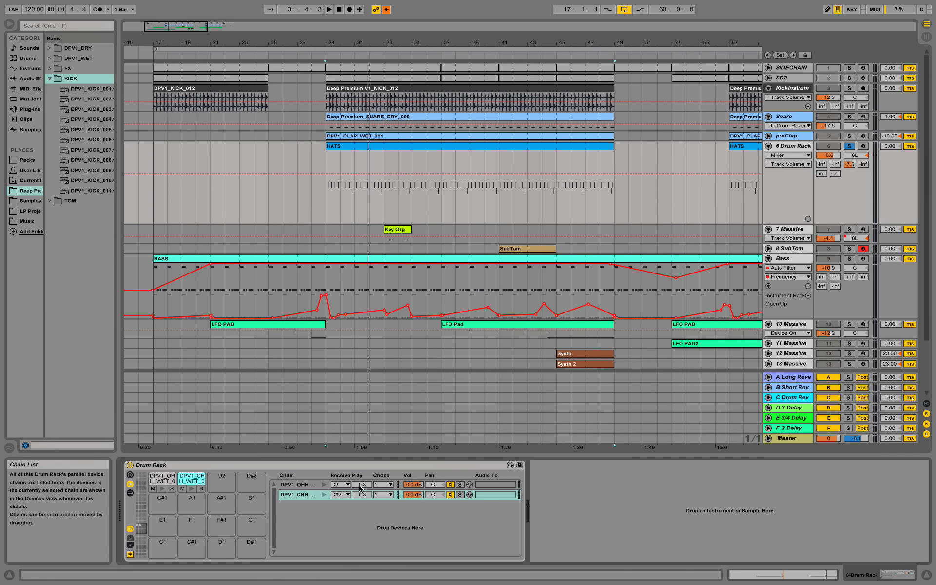
Step: Put the open hi-hat chain in choke group 1 and audition the result
{"action": "left_click", "coordinate": [296, 485]}
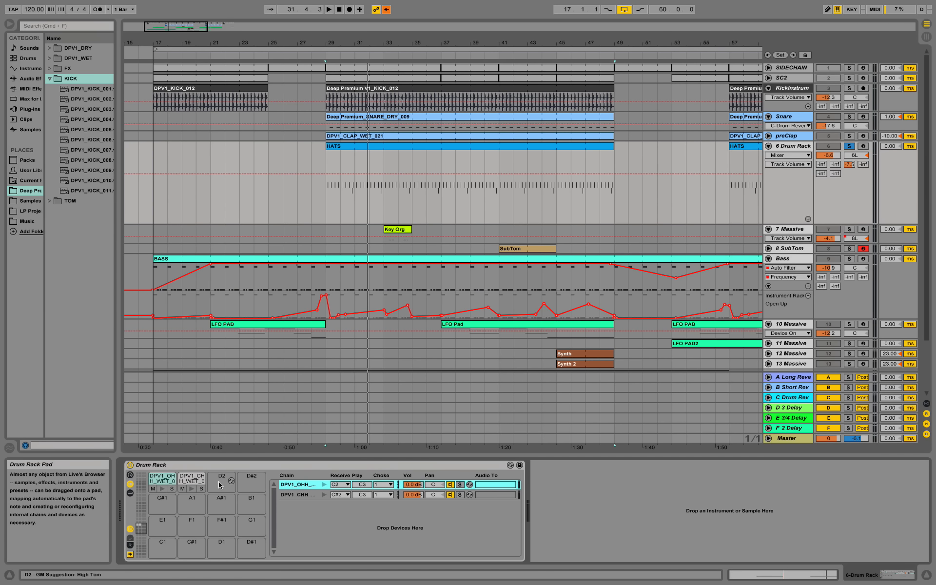
{"action": "left_click", "coordinate": [130, 484]}
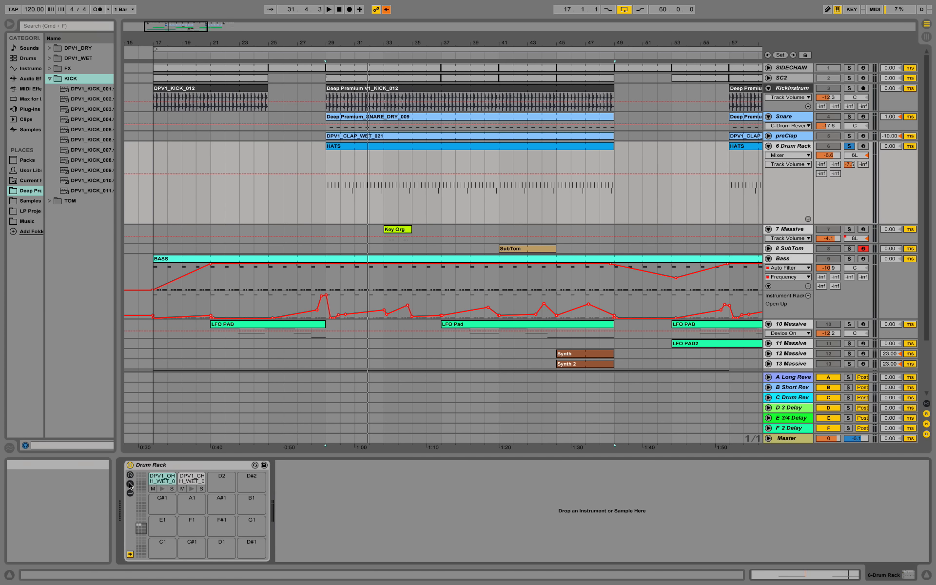
{"action": "left_click", "coordinate": [130, 485]}
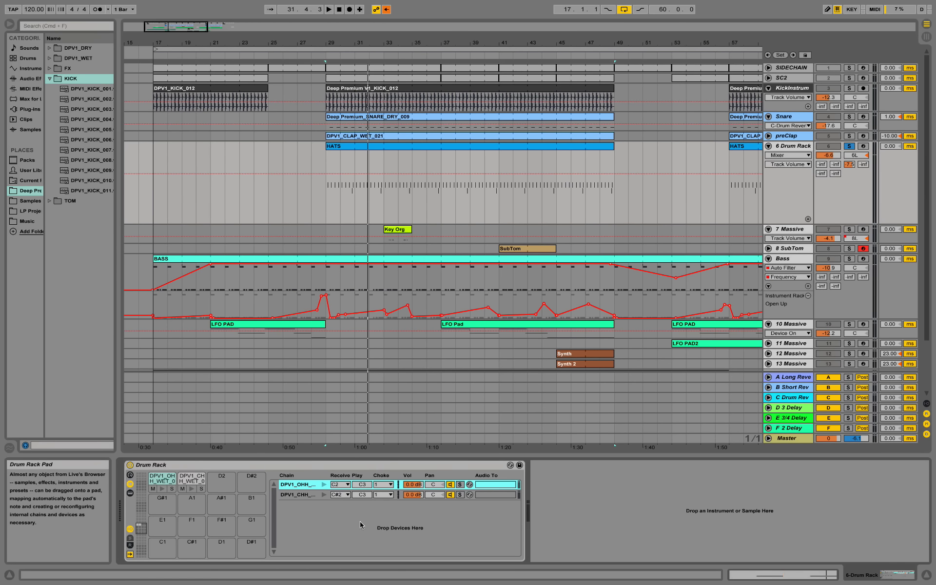
{"action": "left_click", "coordinate": [390, 484]}
{"action": "left_click", "coordinate": [390, 359]}
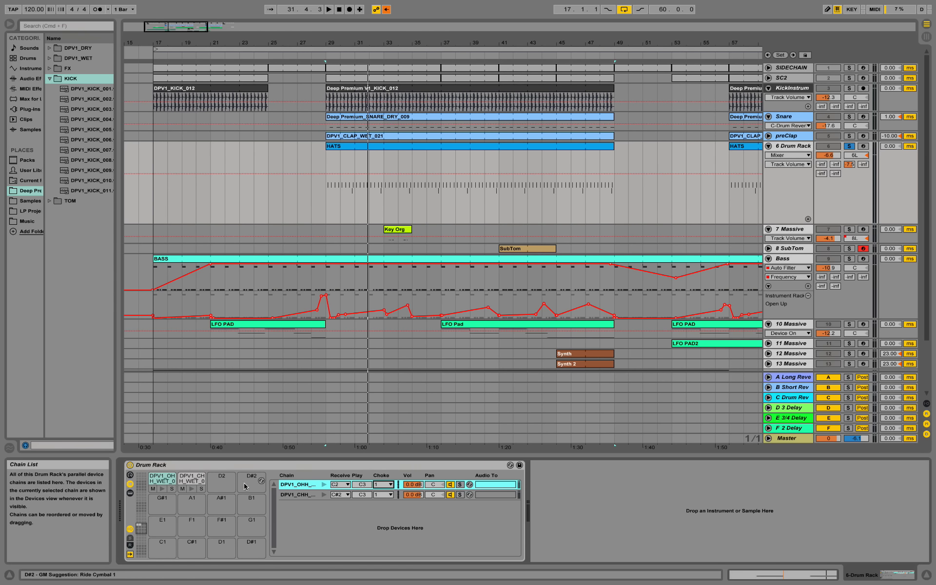
{"action": "left_click", "coordinate": [162, 490]}
{"action": "left_click", "coordinate": [163, 489]}
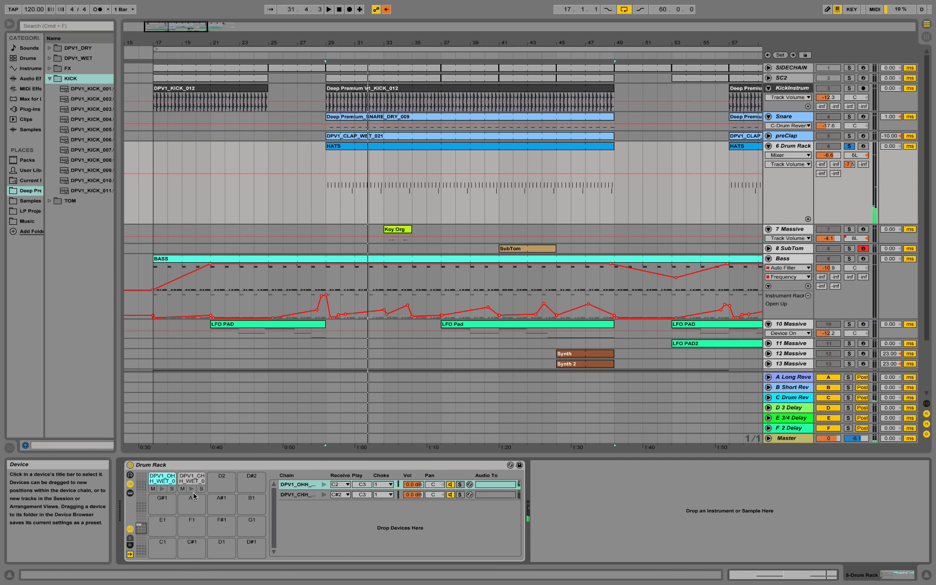
{"action": "left_click", "coordinate": [162, 488]}
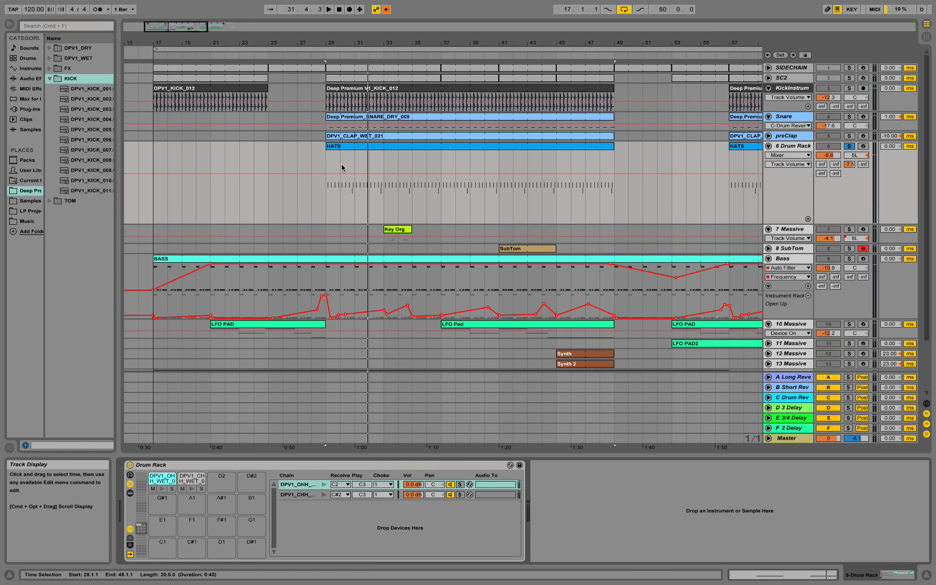
Step: Play the hats from bar 29, then shrink the Drum Rack track and select Bass
{"action": "left_click", "coordinate": [325, 165]}
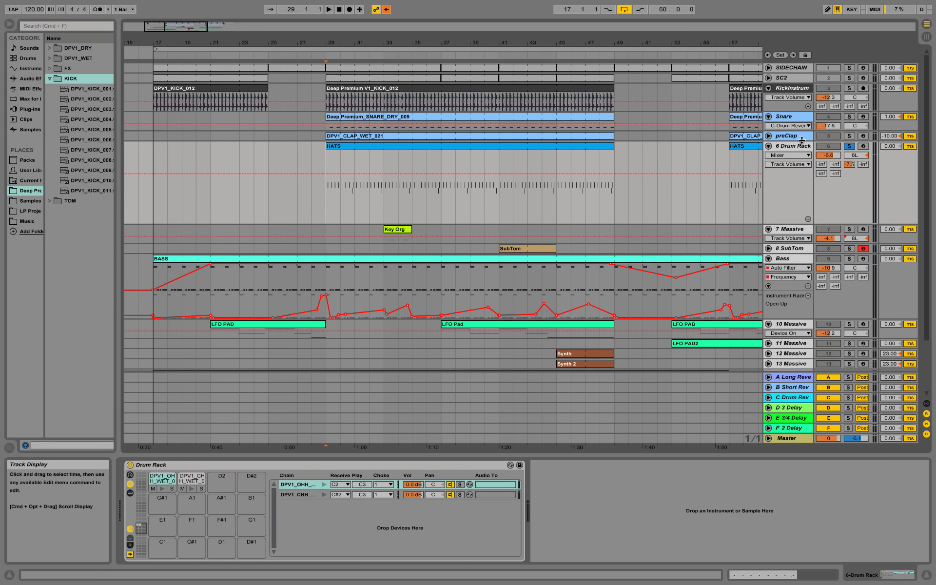
{"action": "key", "text": "space"}
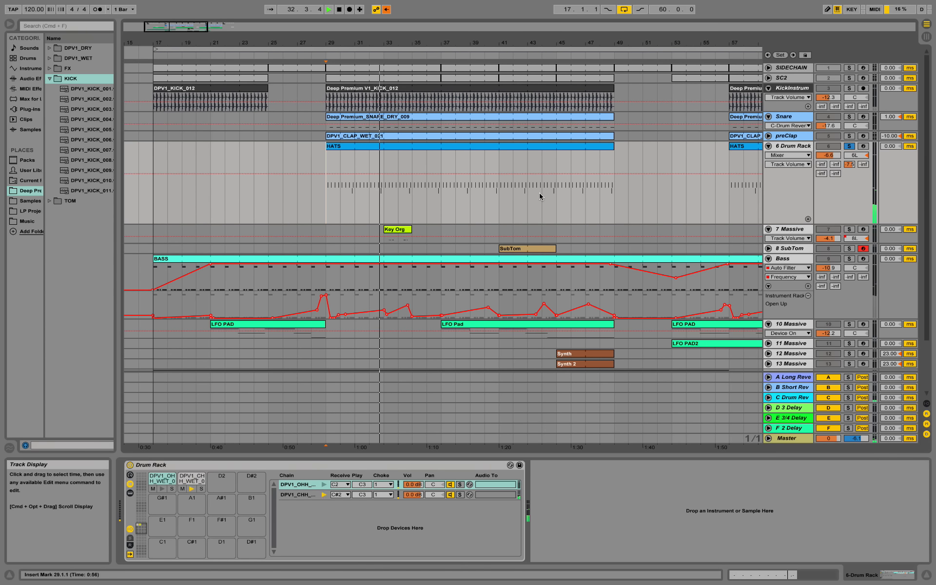
{"action": "key", "text": "space"}
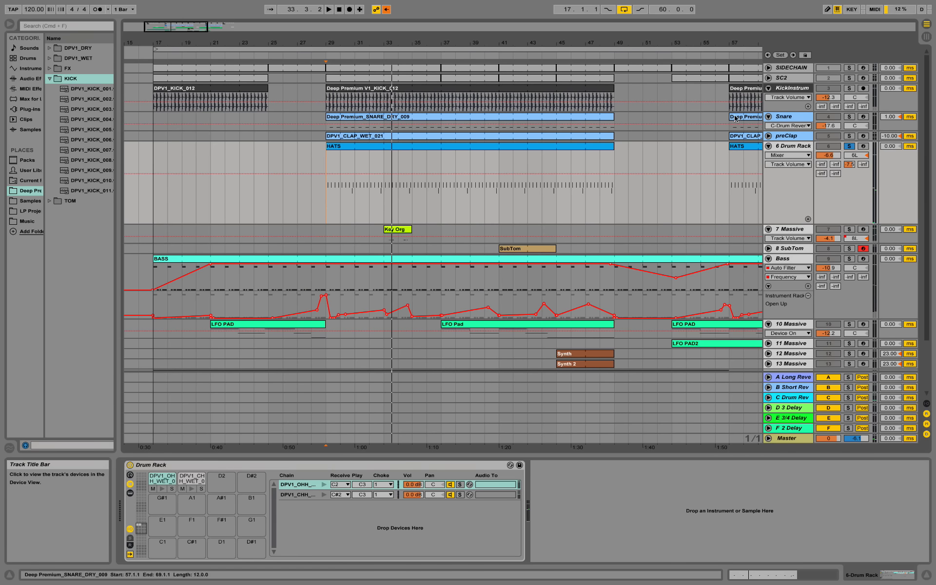
{"action": "left_click", "coordinate": [785, 229]}
{"action": "left_click_drag", "start_coordinate": [784, 224], "coordinate": [783, 168]}
{"action": "left_click", "coordinate": [792, 205]}
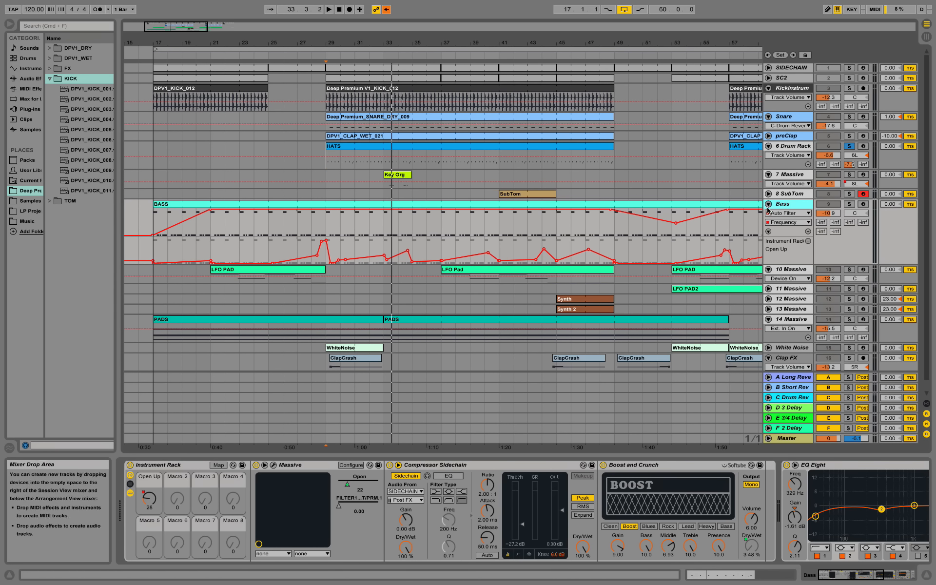
Step: Open the BASS clip at bar 29, zoom its notes vertically, and shrink the note editor
{"action": "left_click", "coordinate": [331, 226]}
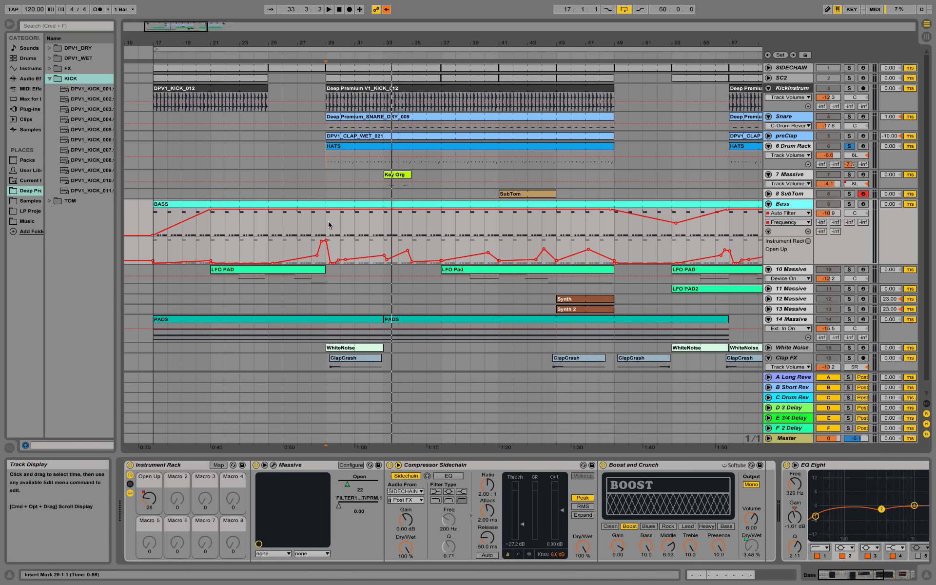
{"action": "double_click", "coordinate": [329, 225]}
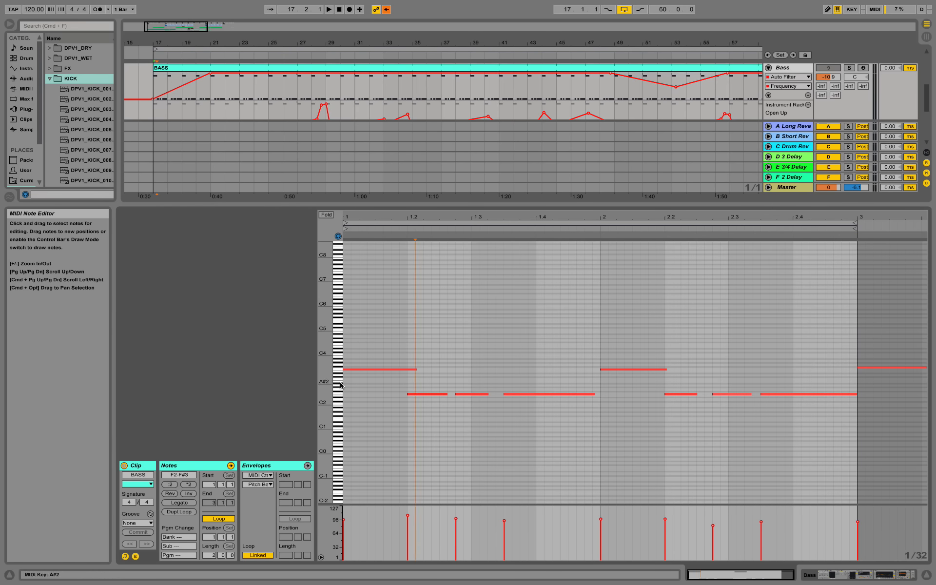
{"action": "left_click_drag", "start_coordinate": [341, 385], "coordinate": [378, 383]}
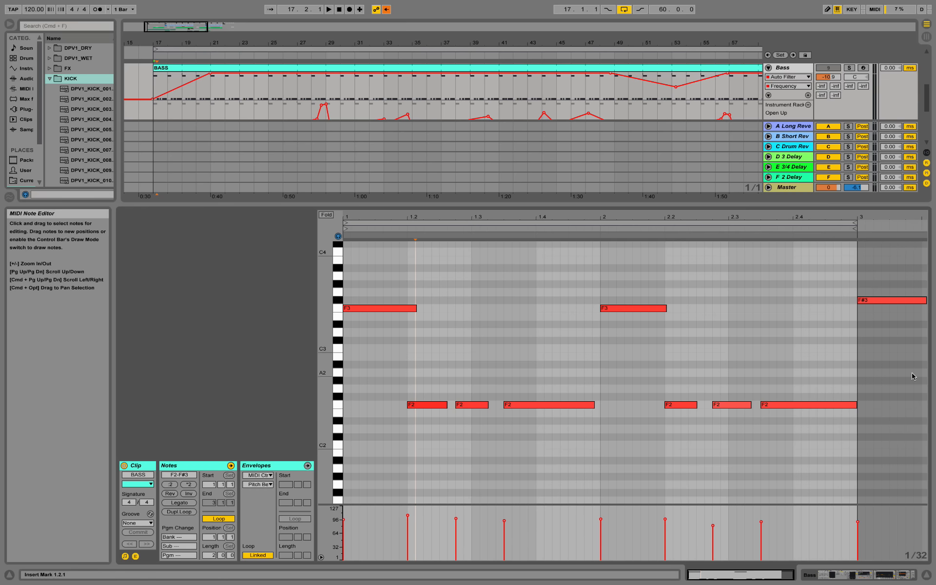
{"action": "left_click_drag", "start_coordinate": [756, 206], "coordinate": [751, 437]}
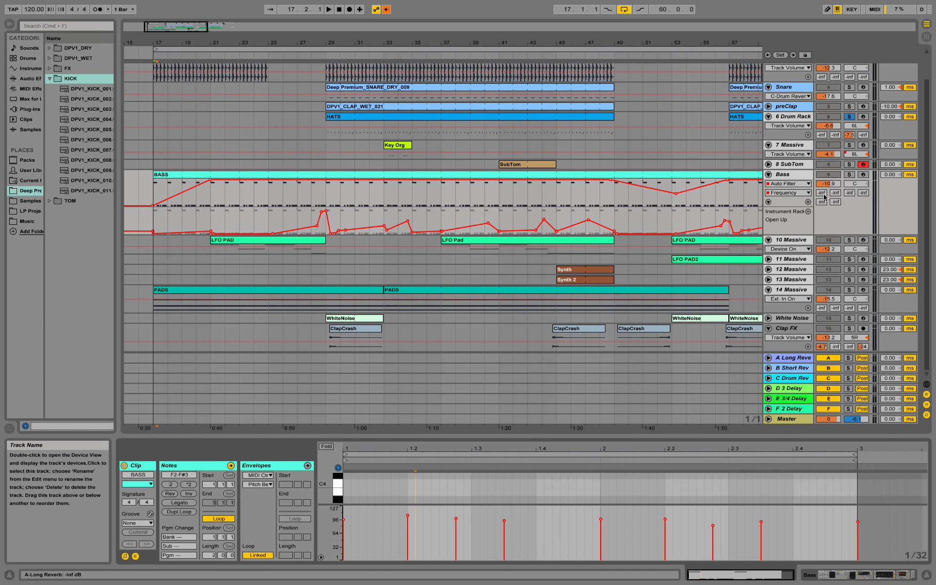
Step: Open Massive's window on the Bass track and load a PML Deep House bass preset
{"action": "double_click", "coordinate": [797, 175]}
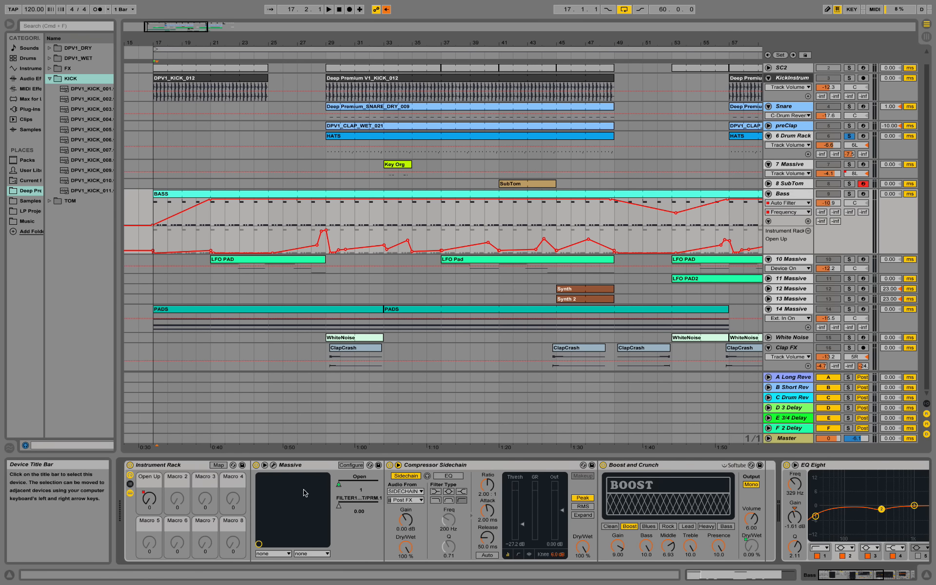
{"action": "left_click", "coordinate": [274, 465]}
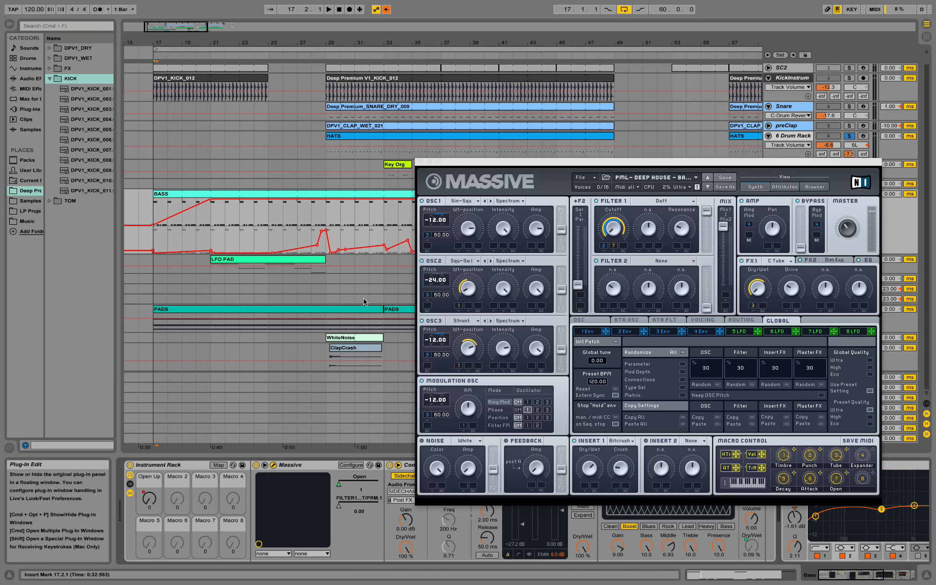
{"action": "left_click_drag", "start_coordinate": [484, 167], "coordinate": [260, 128]}
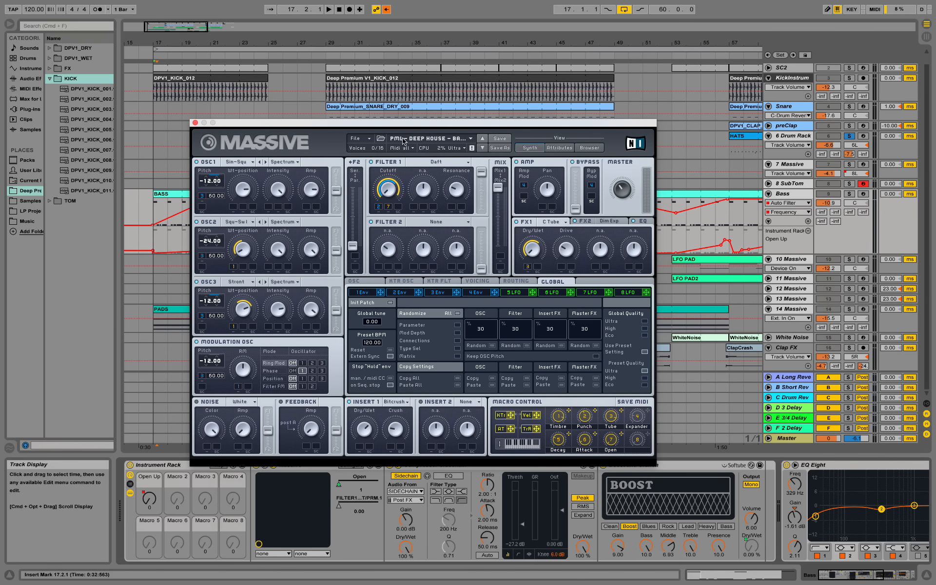
{"action": "left_click", "coordinate": [471, 140]}
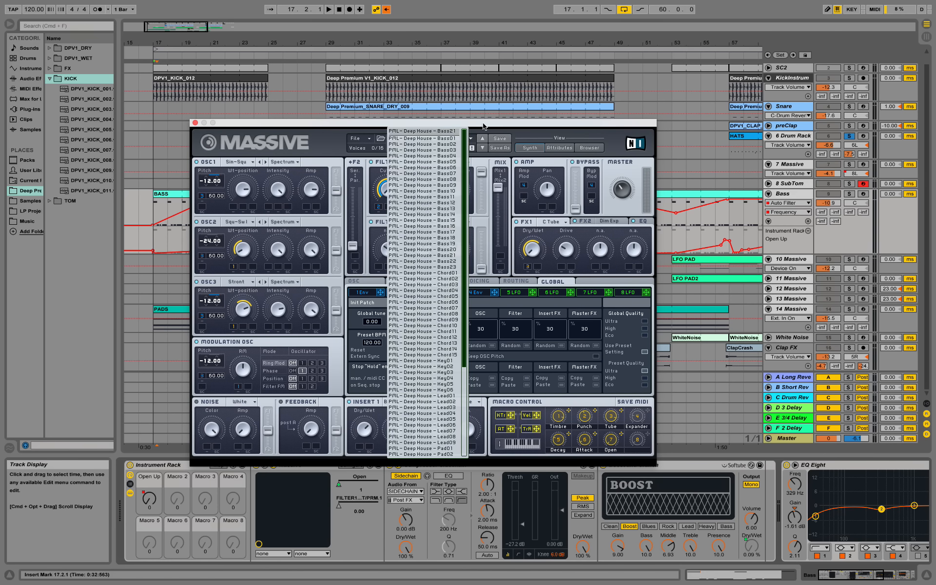
{"action": "left_click", "coordinate": [344, 134]}
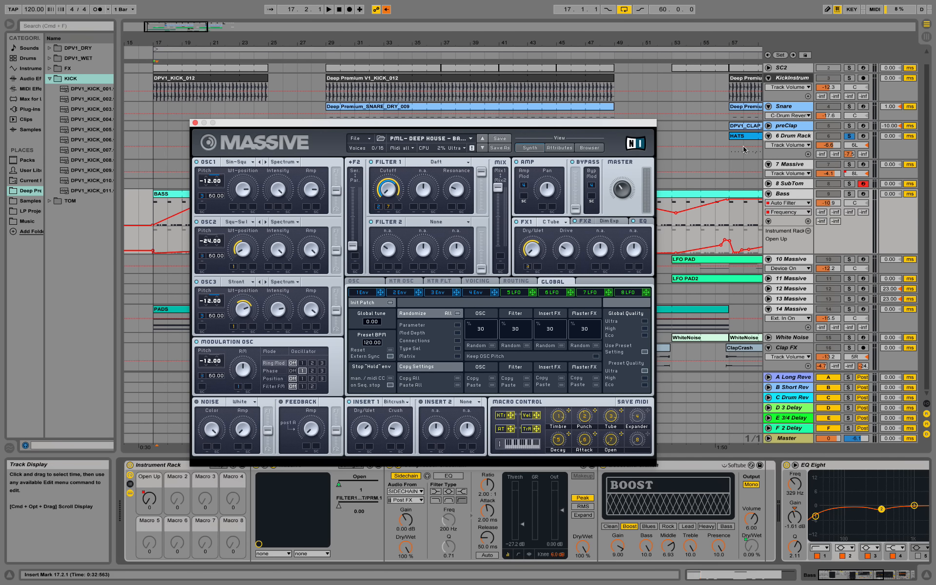
Step: Record-arm and solo Bass, set the insert point at bar 30, and reposition Massive
{"action": "left_click", "coordinate": [863, 194]}
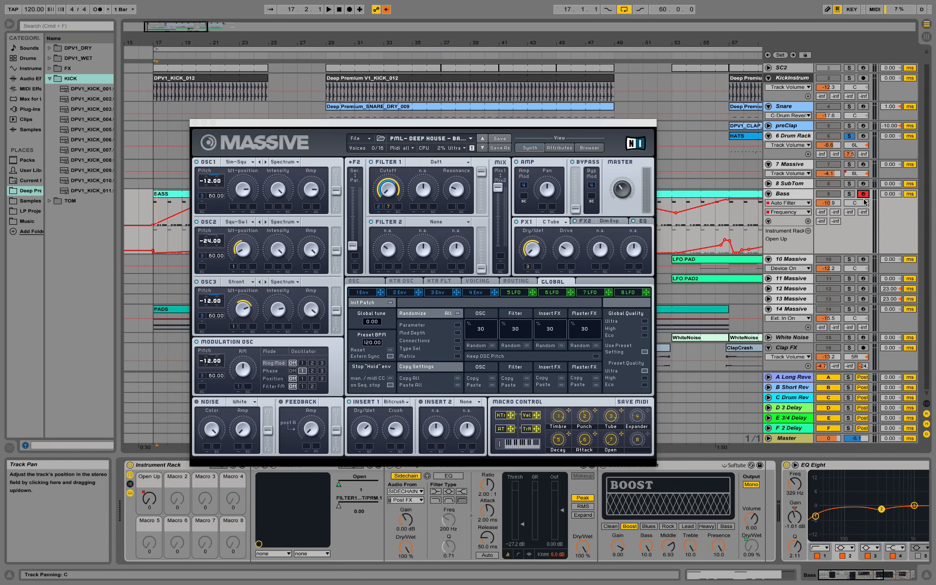
{"action": "left_click", "coordinate": [849, 194]}
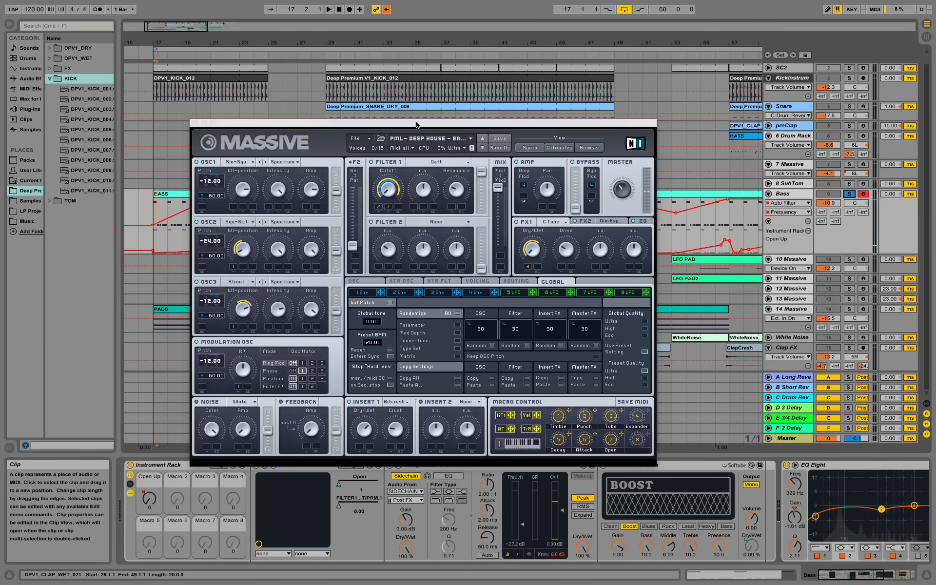
{"action": "left_click_drag", "start_coordinate": [415, 123], "coordinate": [451, 273]}
{"action": "left_click", "coordinate": [341, 225]}
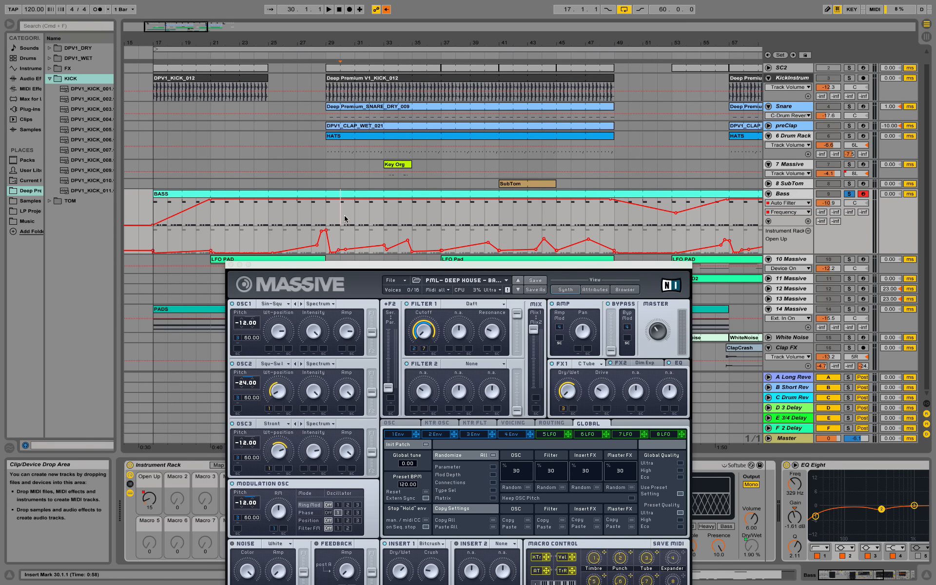
{"action": "left_click_drag", "start_coordinate": [385, 264], "coordinate": [358, 107]}
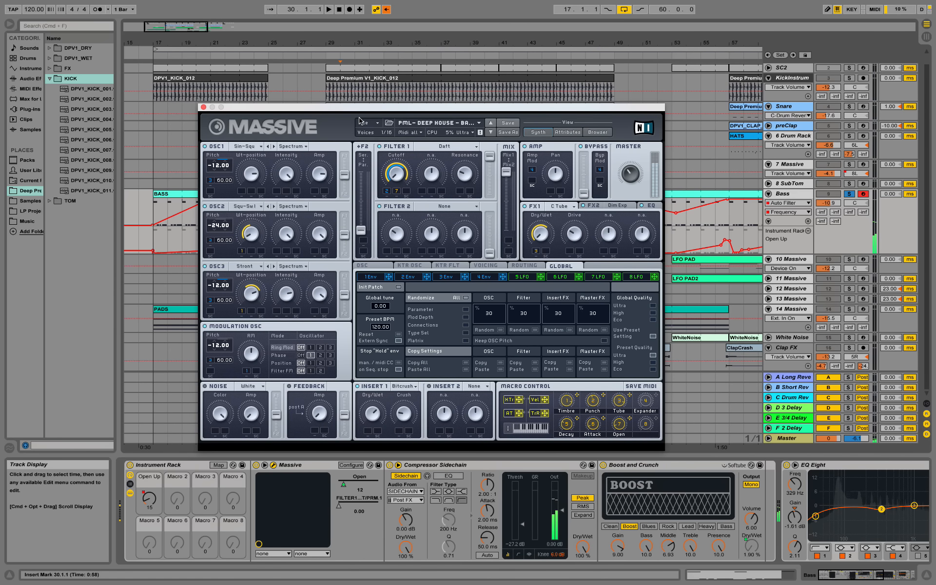
Step: Inspect Massive's Dim Exp effect, then play the song and show Open in Bass automation
{"action": "left_click_drag", "start_coordinate": [360, 119], "coordinate": [310, 97]}
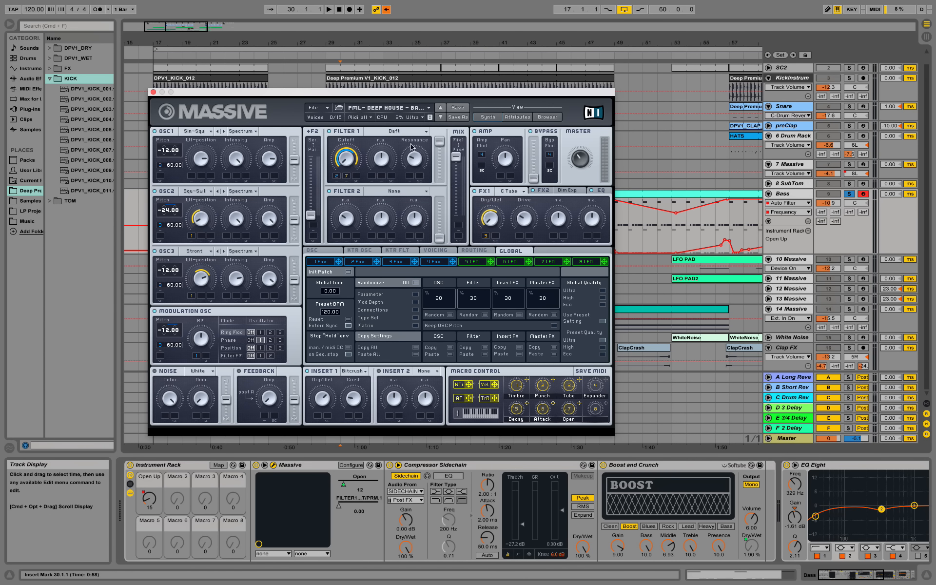
{"action": "left_click", "coordinate": [543, 190]}
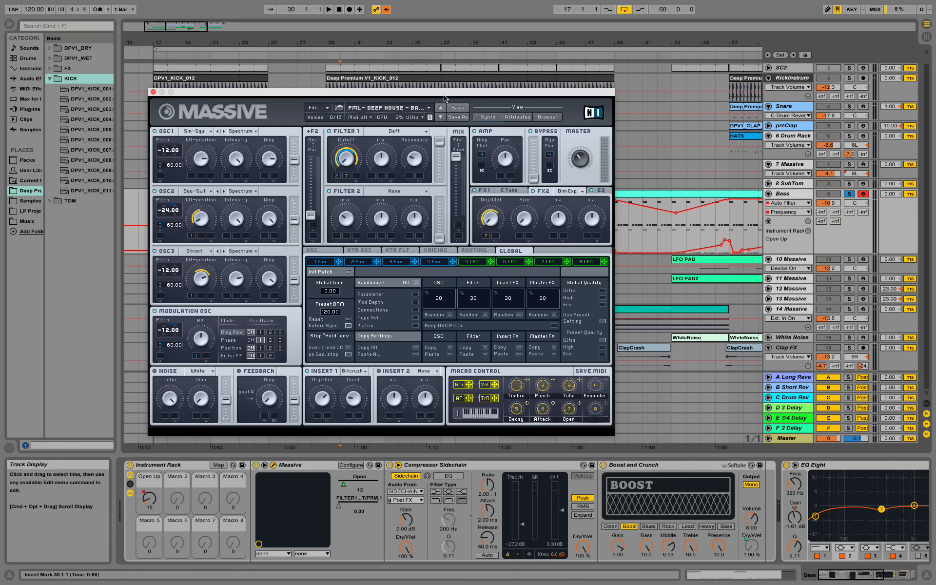
{"action": "left_click_drag", "start_coordinate": [445, 98], "coordinate": [440, 247]}
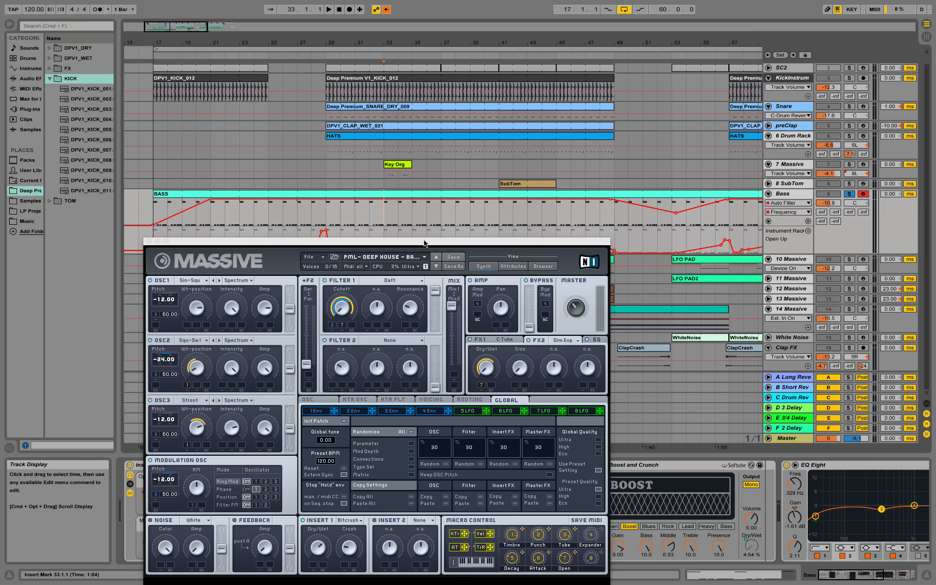
{"action": "key", "text": "space"}
{"action": "left_click_drag", "start_coordinate": [434, 246], "coordinate": [434, 95]}
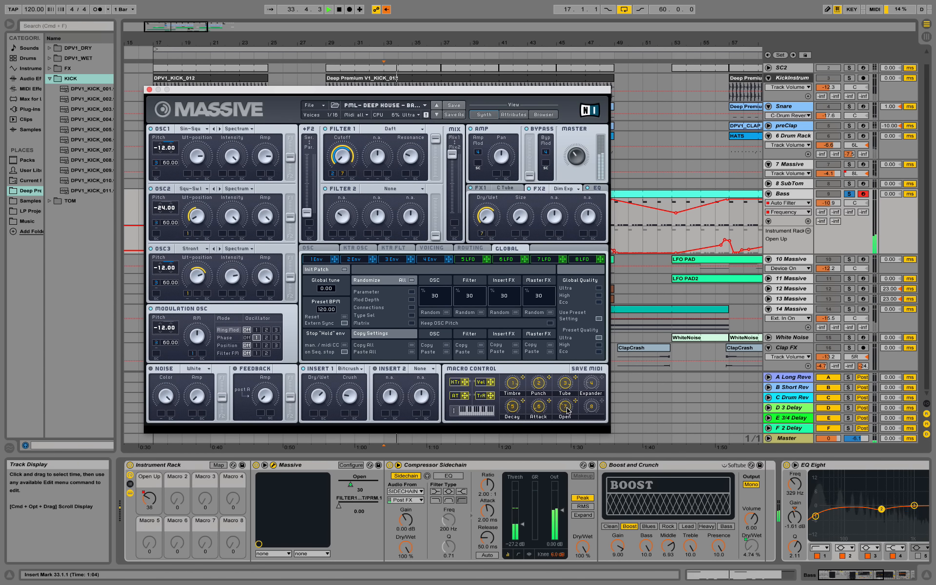
{"action": "left_click", "coordinate": [566, 407]}
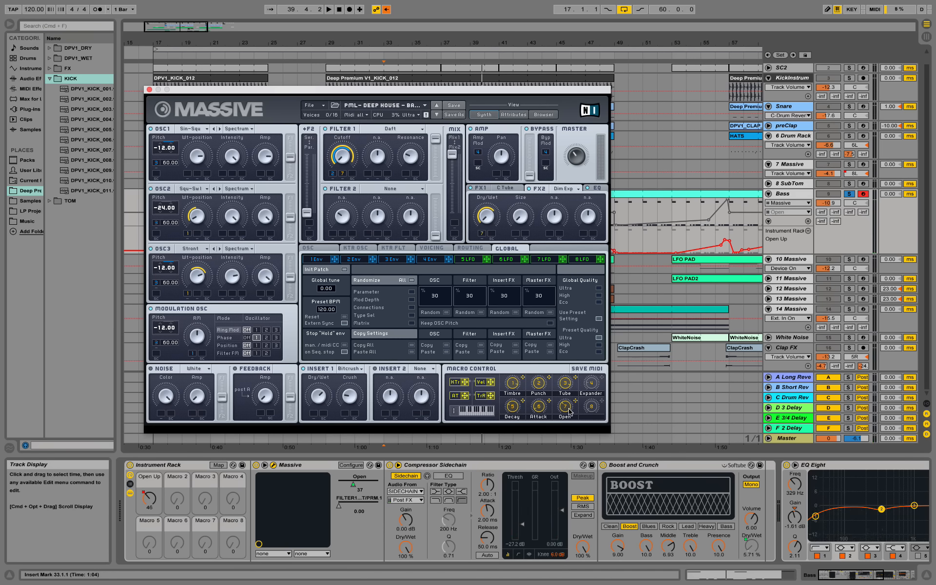
{"action": "left_click_drag", "start_coordinate": [530, 90], "coordinate": [507, 72]}
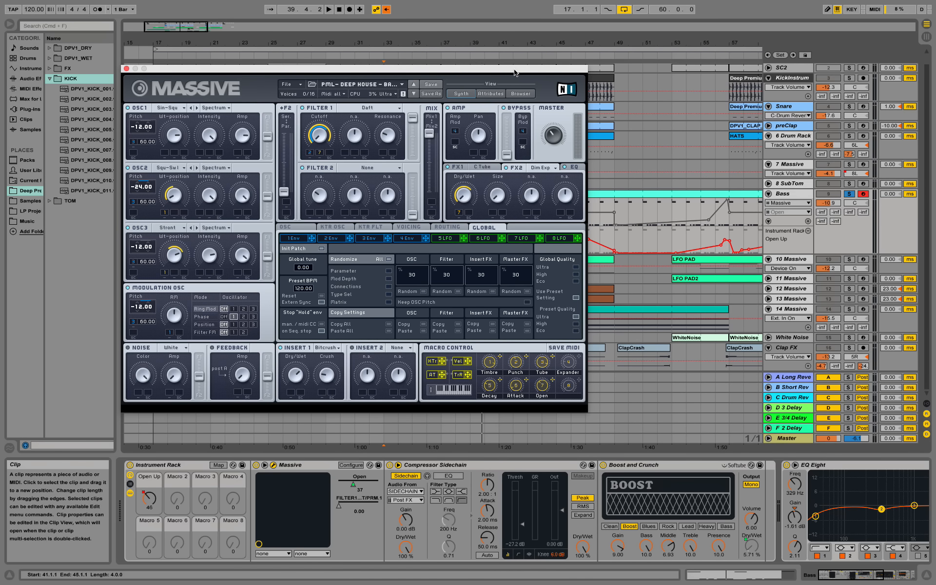
{"action": "left_click", "coordinate": [303, 465]}
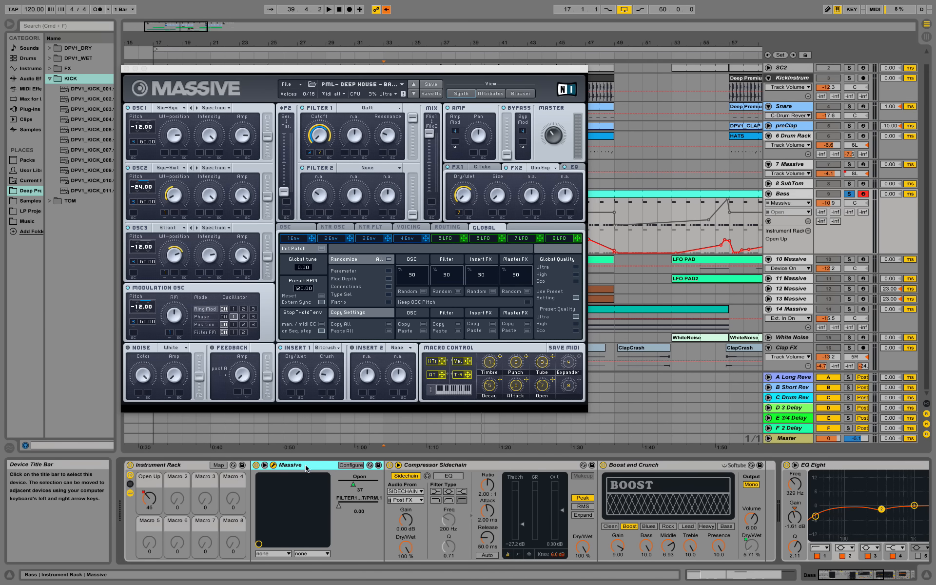
Step: Check which Bass rack macros control Massive's Open and the Boost Dry/Wet
{"action": "left_click", "coordinate": [465, 465]}
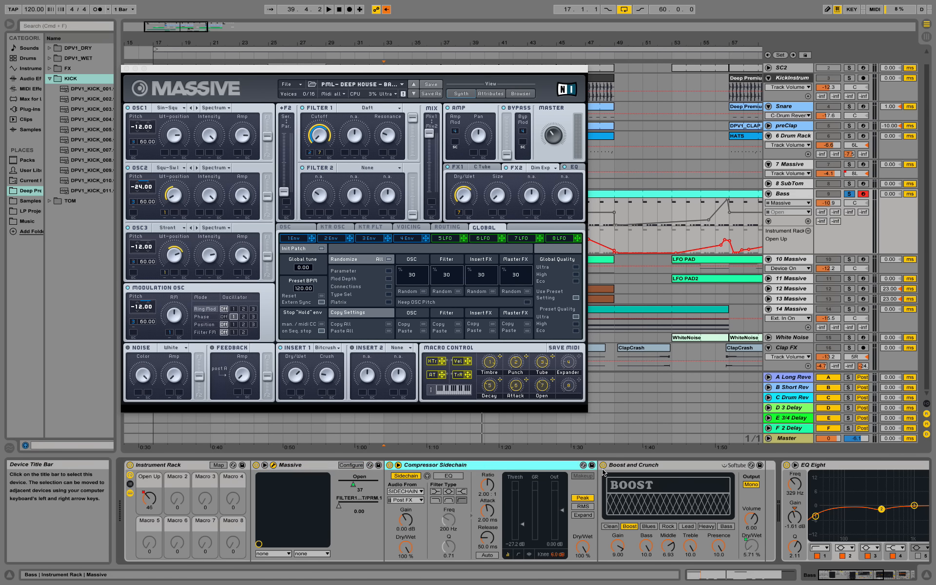
{"action": "left_click", "coordinate": [631, 467]}
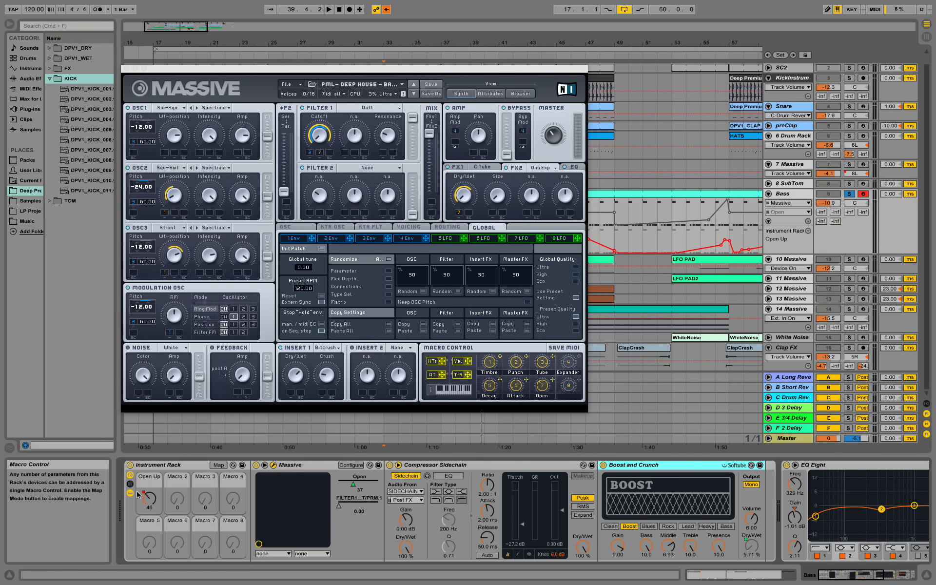
{"action": "left_click", "coordinate": [356, 486]}
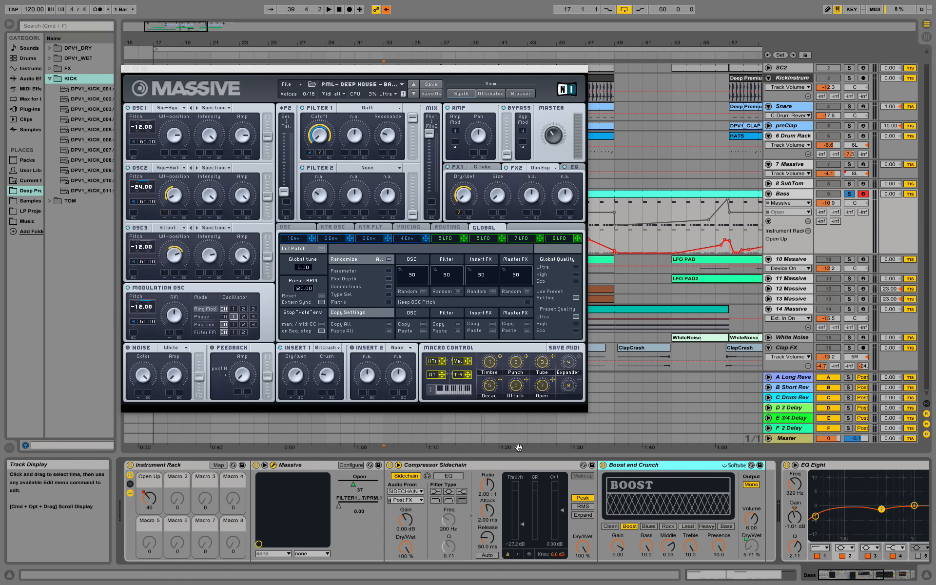
{"action": "left_click", "coordinate": [752, 545]}
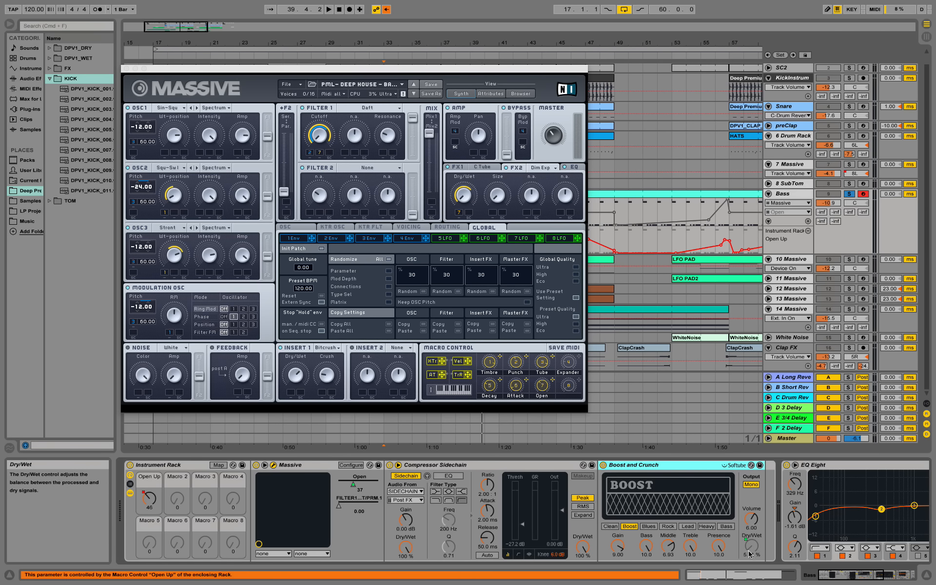
Step: Sweep the Open Up macro between 0 and 48 while playing from bar 33
{"action": "left_click_drag", "start_coordinate": [149, 497], "coordinate": [149, 518]}
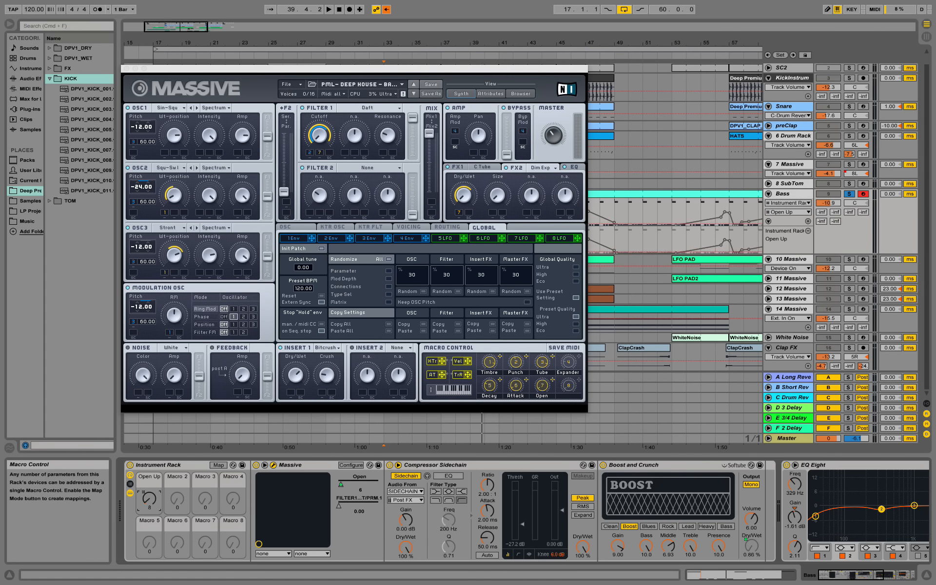
{"action": "left_click_drag", "start_coordinate": [149, 518], "coordinate": [149, 522]}
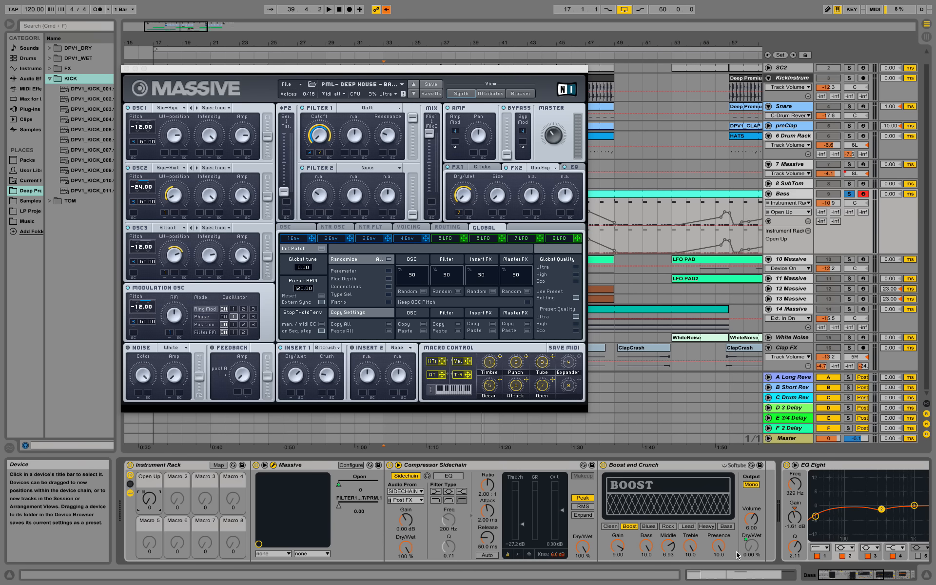
{"action": "left_click_drag", "start_coordinate": [150, 499], "coordinate": [149, 454]}
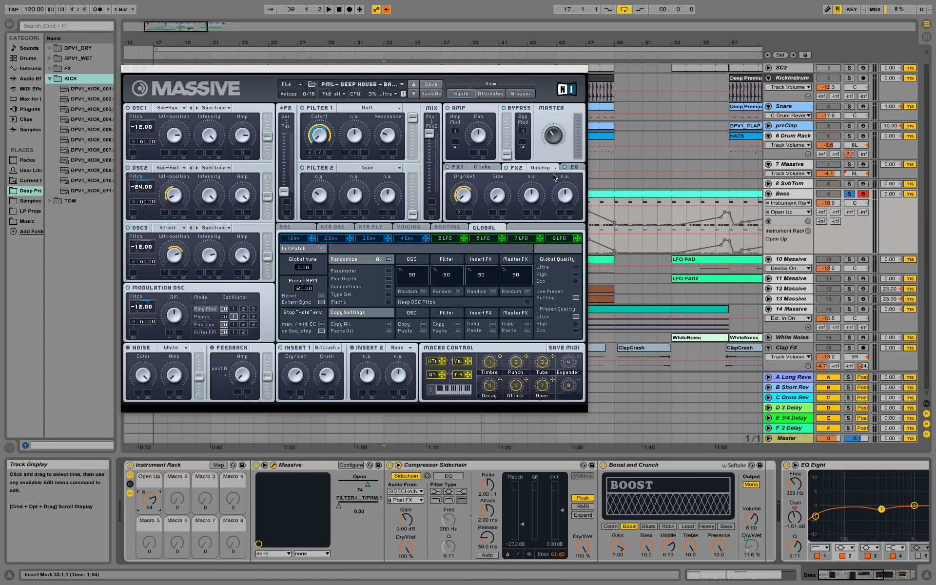
{"action": "left_click", "coordinate": [754, 546]}
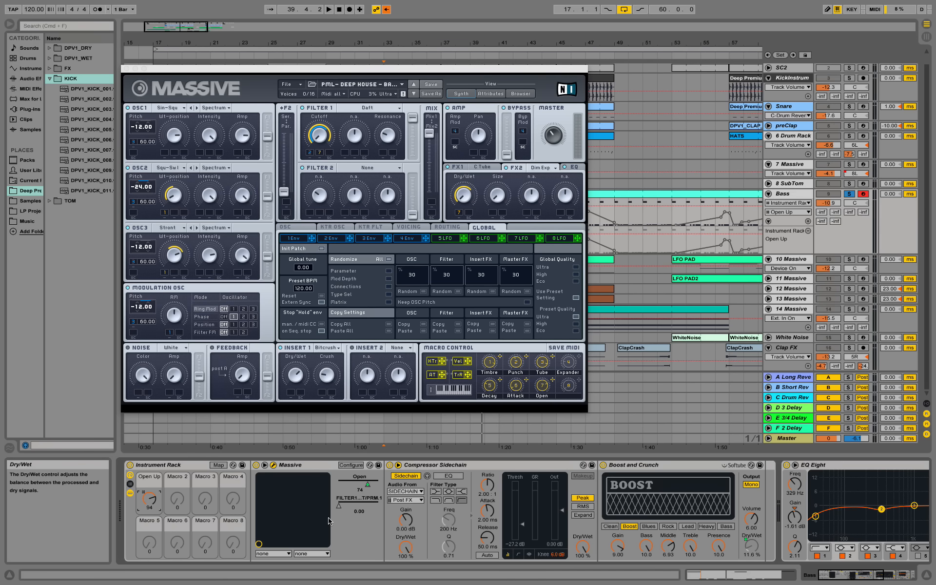
{"action": "left_click_drag", "start_coordinate": [155, 509], "coordinate": [155, 550]}
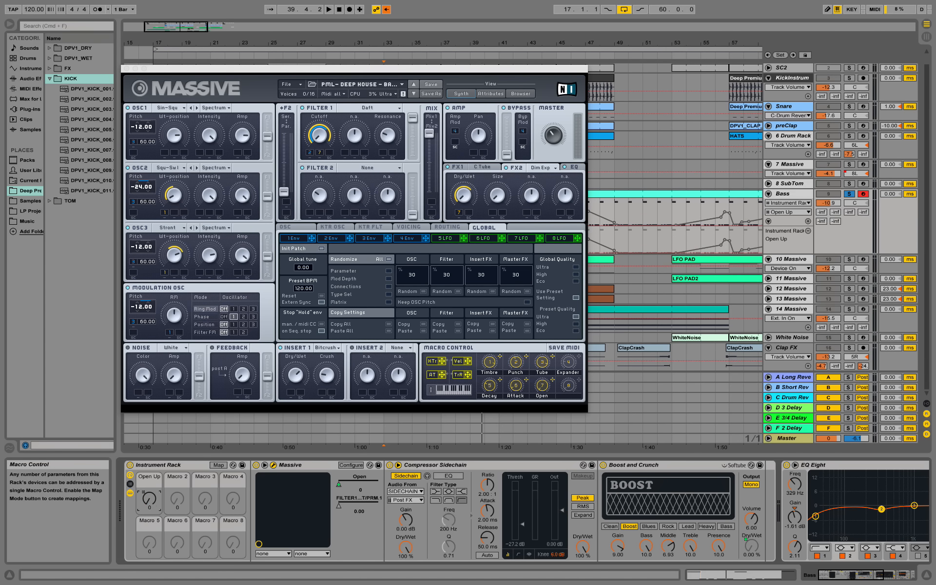
{"action": "key", "text": "space"}
{"action": "mouse_move", "coordinate": [152, 504]}
{"action": "left_mouse_down"}
{"action": "mouse_move", "coordinate": [151, 448]}
{"action": "mouse_move", "coordinate": [151, 502]}
{"action": "left_mouse_up"}
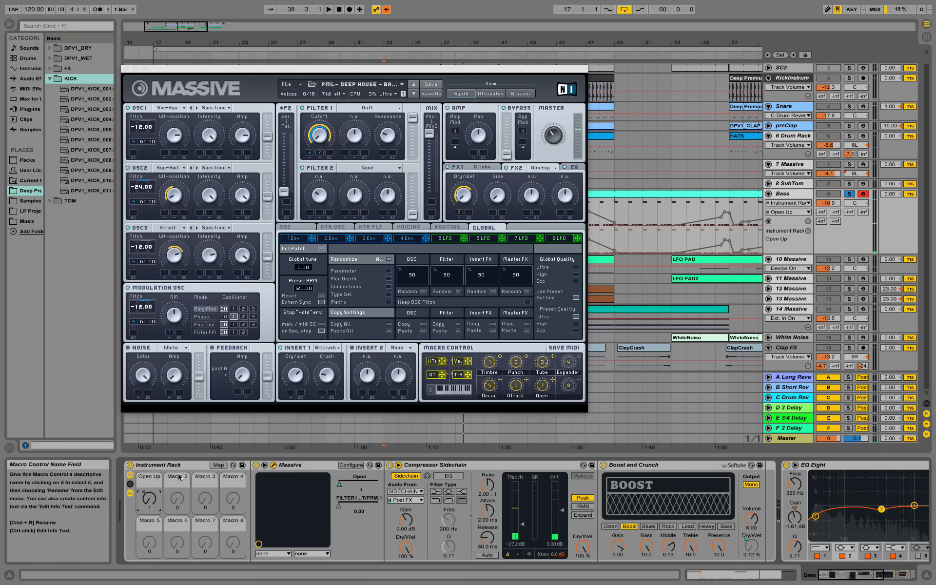
{"action": "key", "text": "space"}
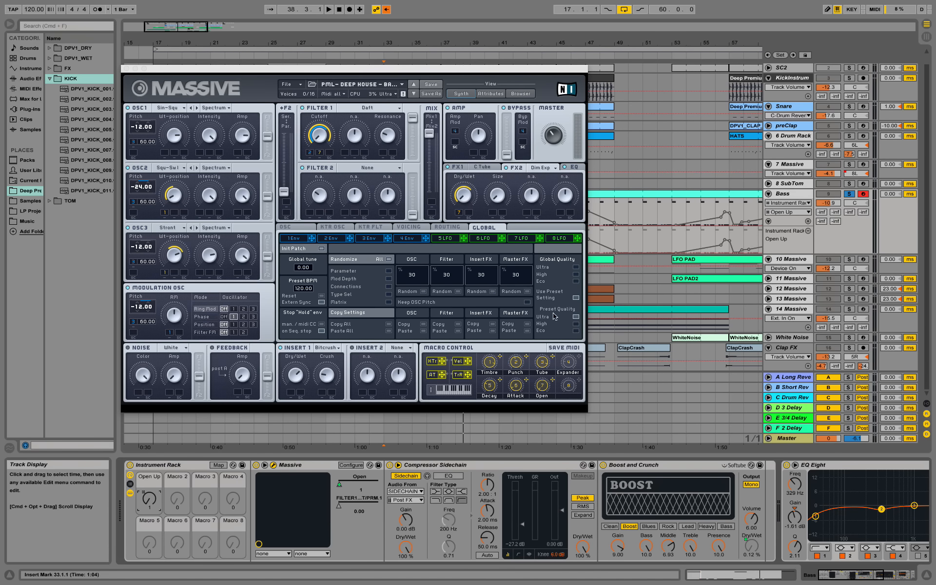
Step: Move the Massive window left and reselect Boost and Crunch, then Massive
{"action": "left_click_drag", "start_coordinate": [453, 75], "coordinate": [372, 75]}
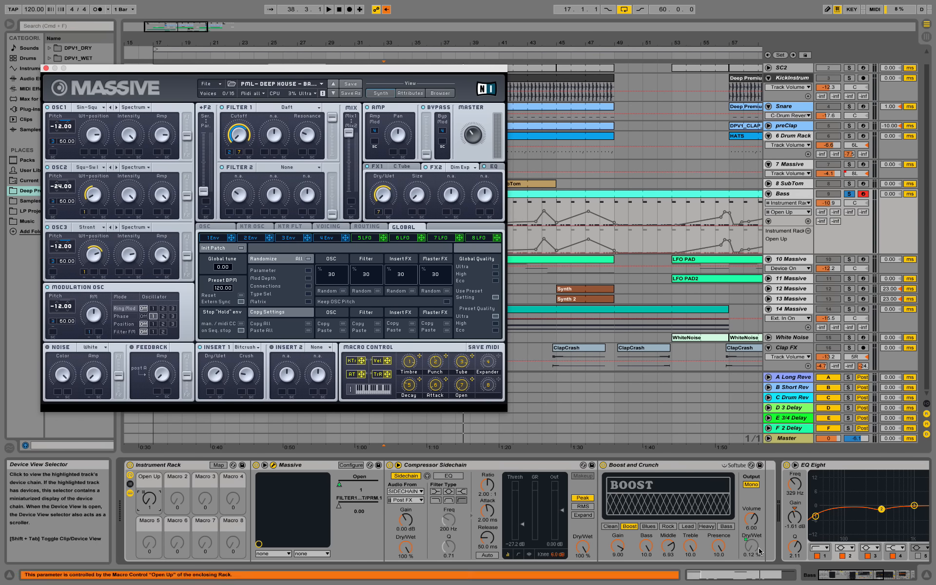
{"action": "left_click", "coordinate": [632, 466]}
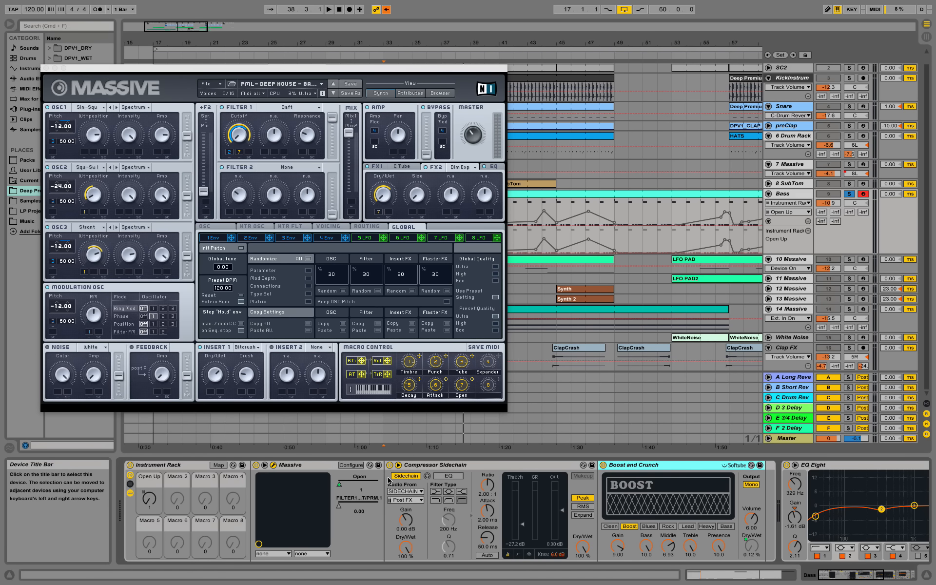
{"action": "left_click", "coordinate": [319, 466]}
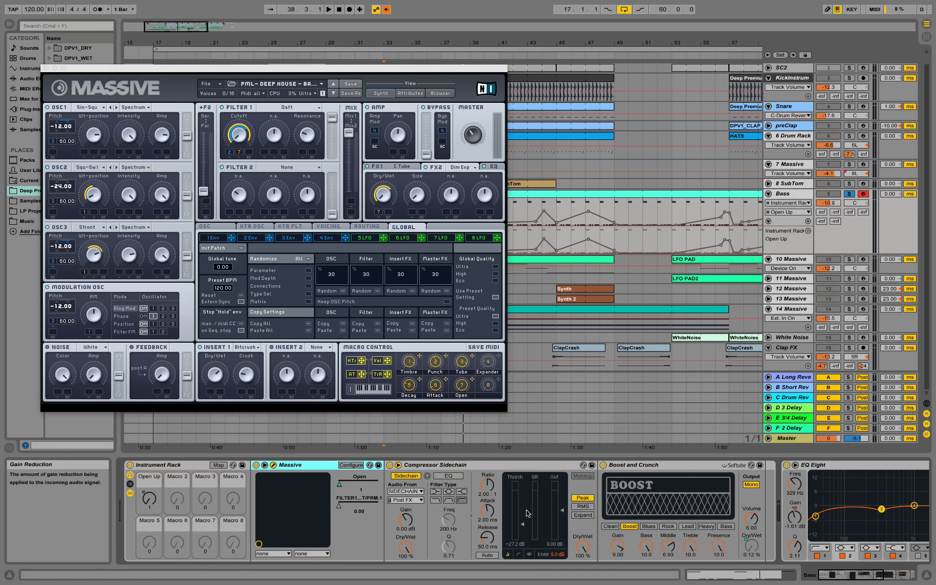
{"action": "left_click", "coordinate": [519, 468], "text": "shift"}
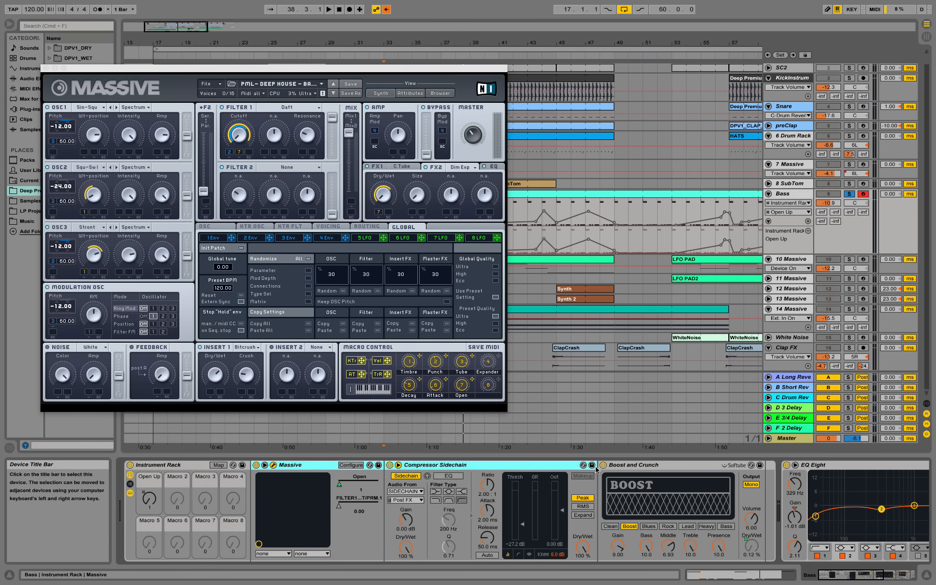
{"action": "left_click", "coordinate": [634, 466], "text": "shift"}
{"action": "right_click", "coordinate": [634, 468]}
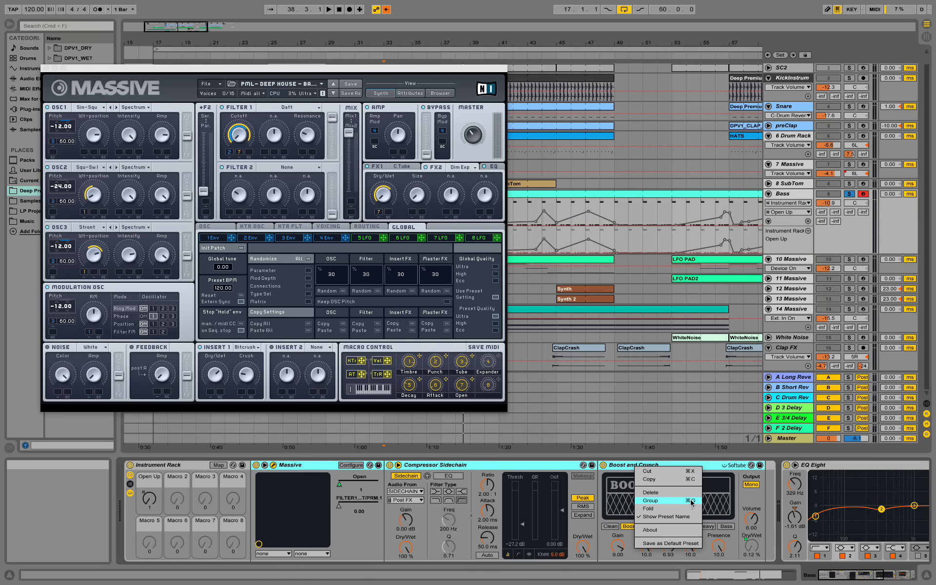
{"action": "left_click", "coordinate": [178, 465]}
{"action": "left_click", "coordinate": [182, 466]}
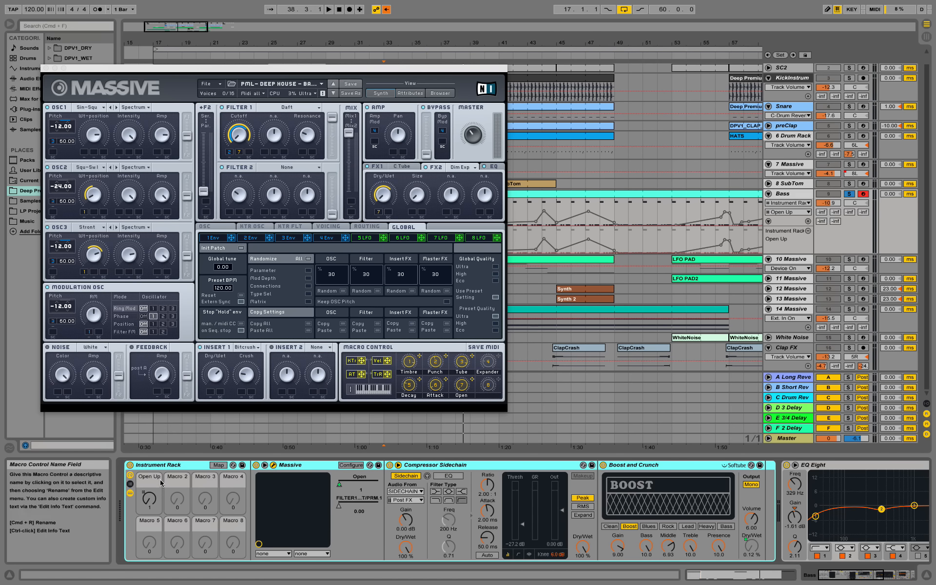
{"action": "right_click", "coordinate": [449, 525]}
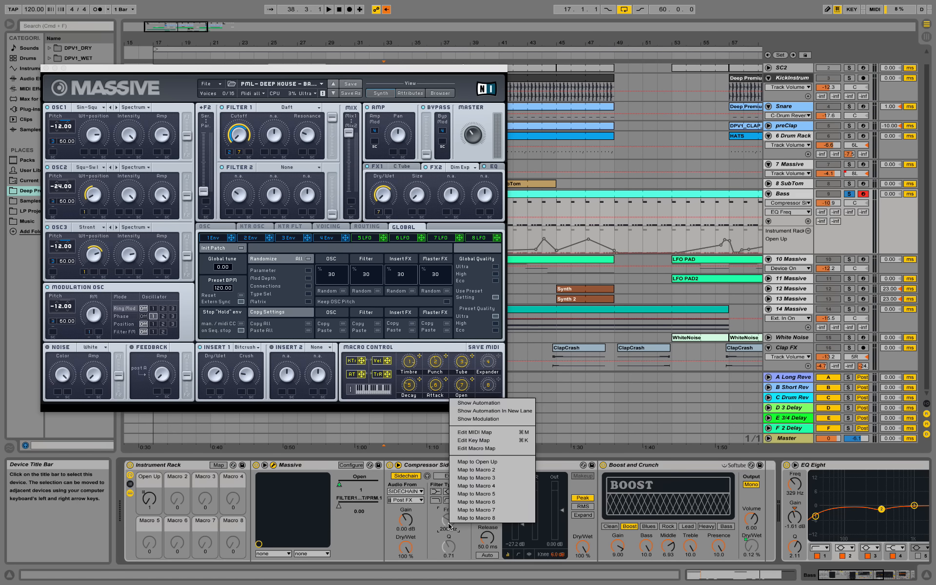
{"action": "left_click", "coordinate": [491, 470]}
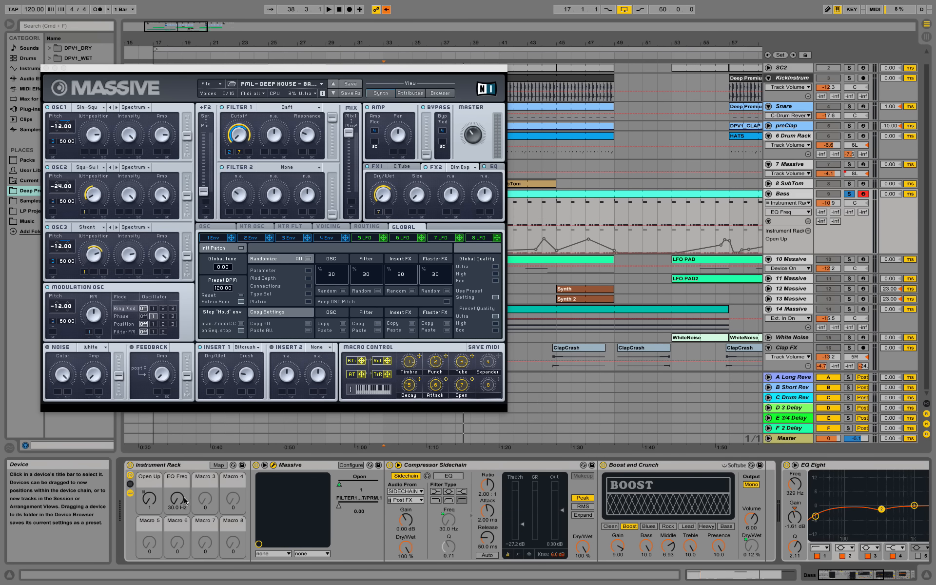
{"action": "left_click", "coordinate": [451, 524]}
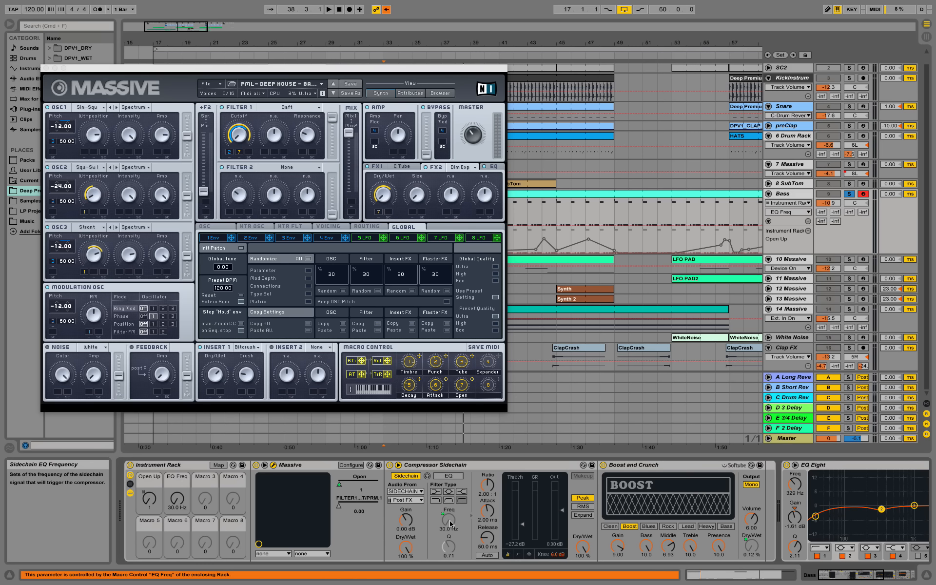
{"action": "key", "text": "super+z"}
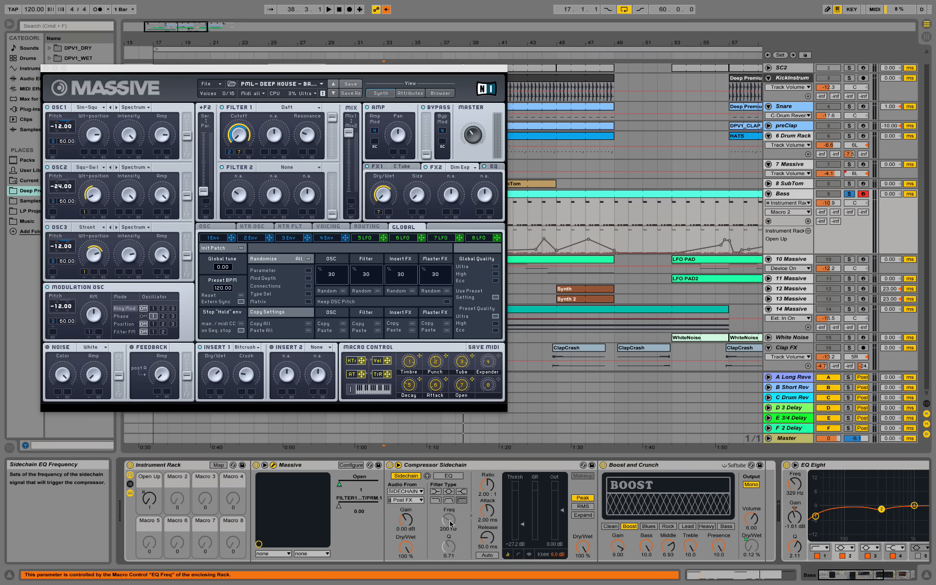
Step: Close Massive, unsolo Bass, and restore the arrangement automation
{"action": "left_click", "coordinate": [46, 69]}
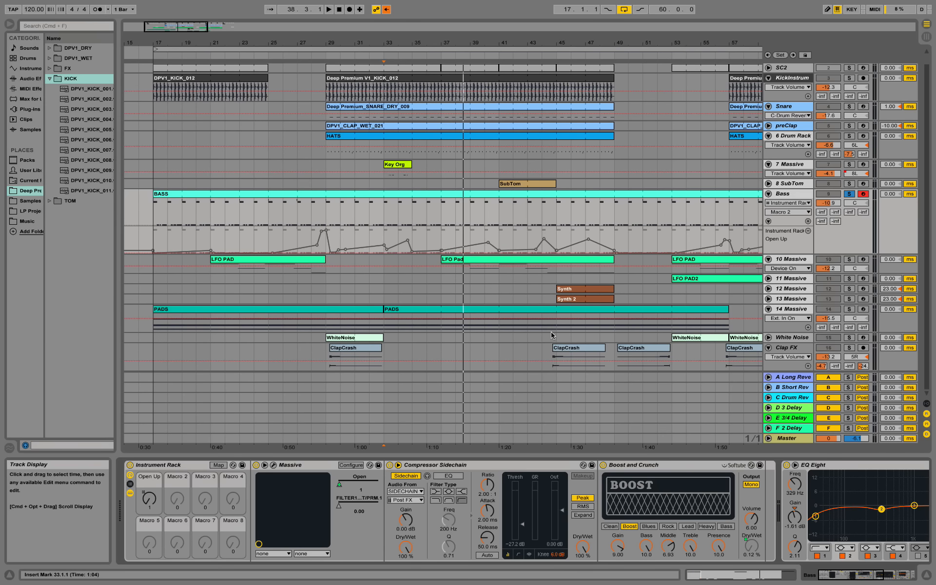
{"action": "left_click", "coordinate": [849, 193]}
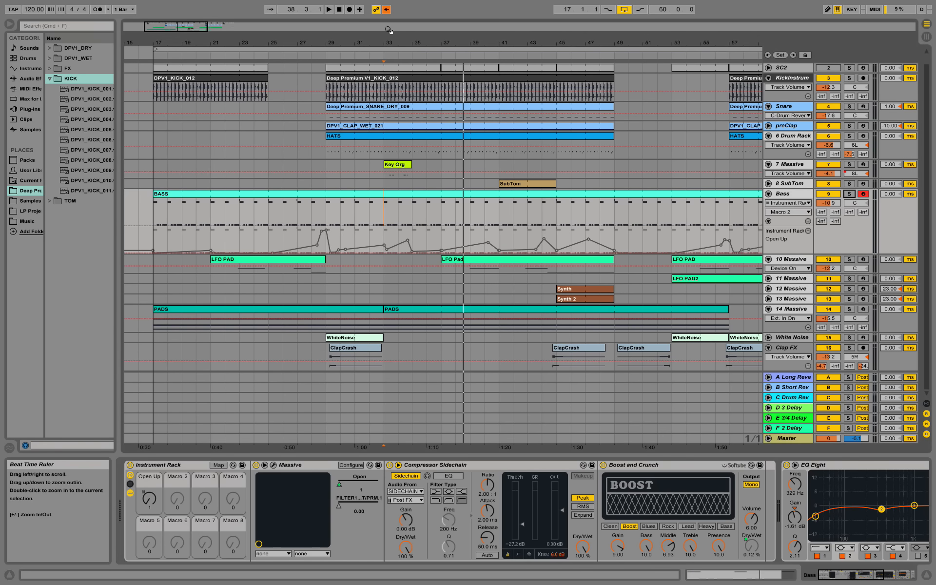
{"action": "left_click", "coordinate": [386, 9]}
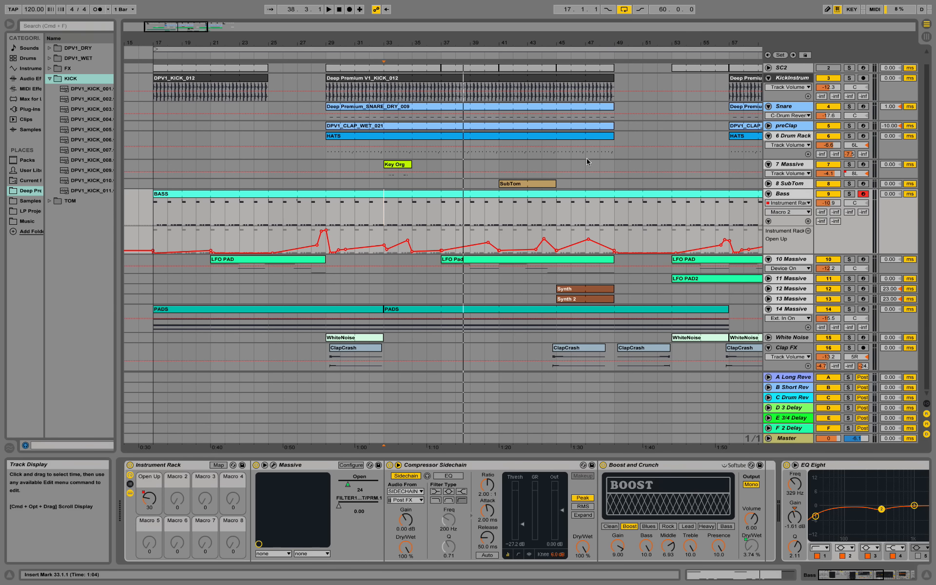
Step: Show the Auto Filter Frequency envelope in Bass automation and zoom out to the whole song
{"action": "left_click_drag", "start_coordinate": [479, 43], "coordinate": [479, 35]}
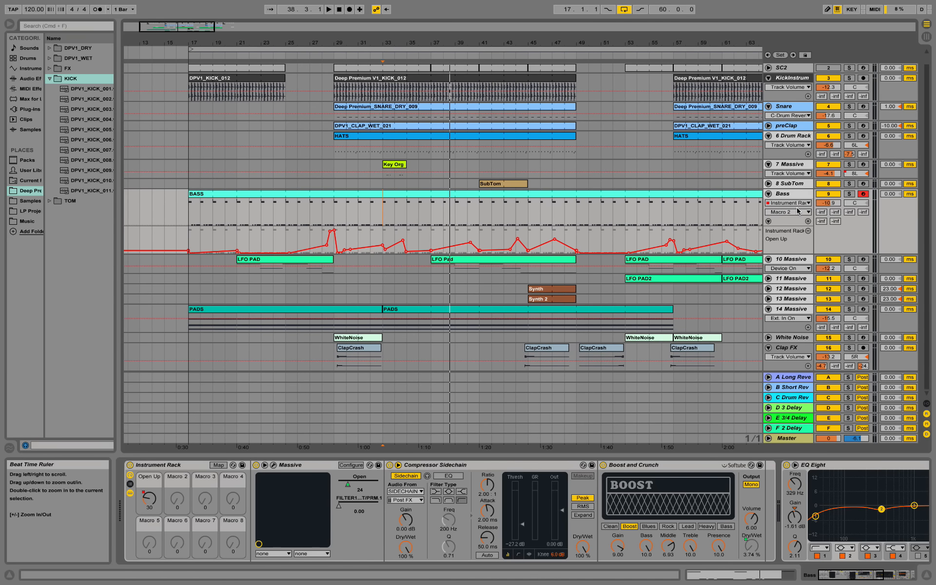
{"action": "left_click", "coordinate": [788, 203]}
{"action": "left_click", "coordinate": [782, 267]}
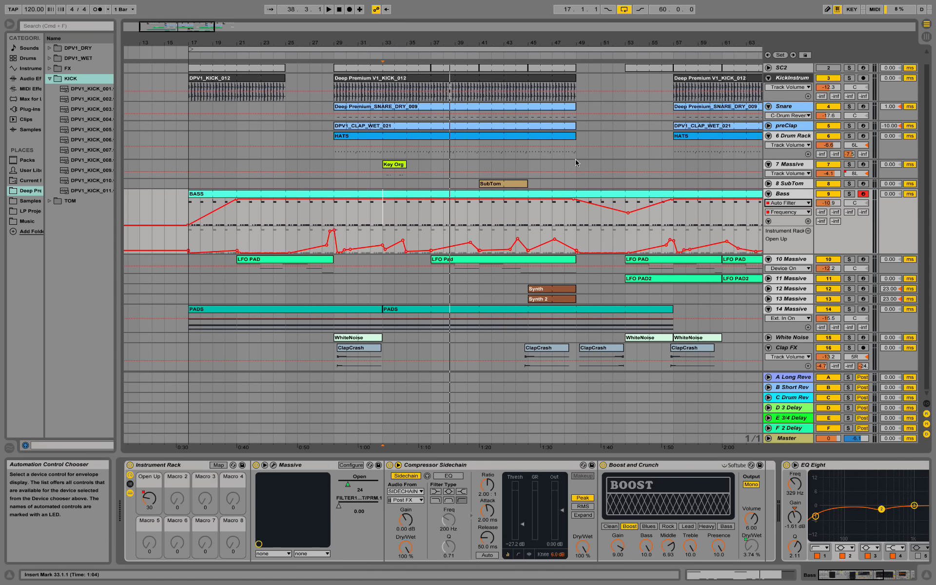
{"action": "left_click_drag", "start_coordinate": [396, 38], "coordinate": [328, 36]}
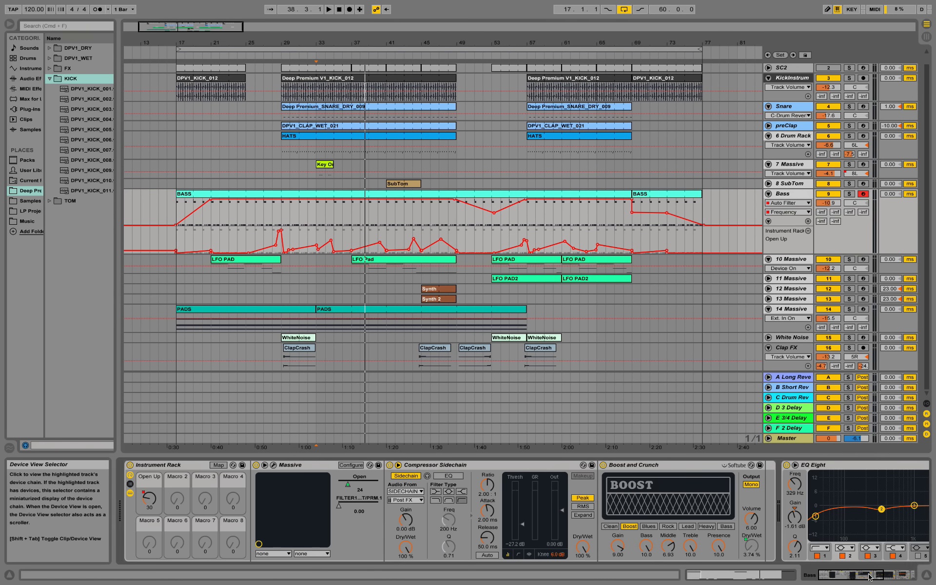
{"action": "left_click_drag", "start_coordinate": [863, 574], "coordinate": [911, 578]}
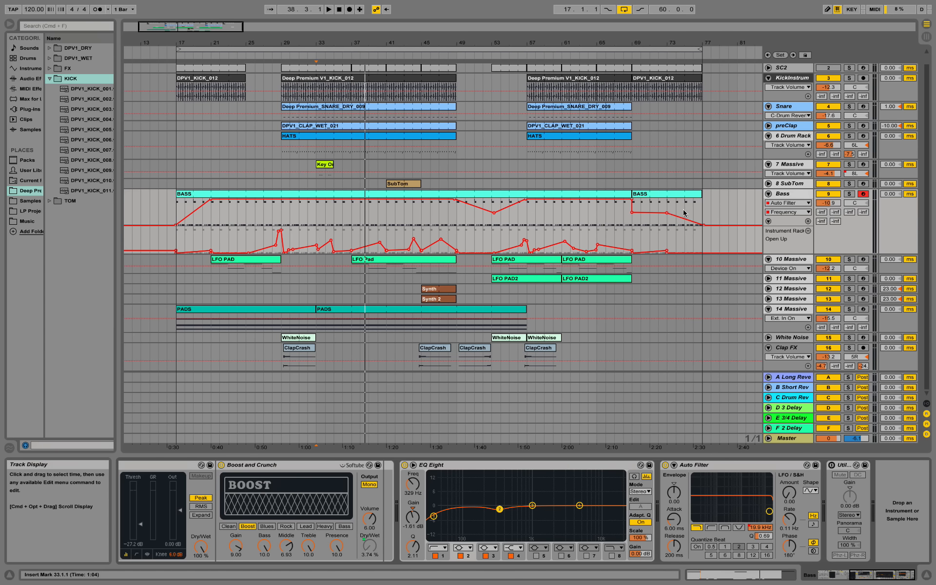
Step: Play the first BASS clip from bar 17, then select the 14 Massive pad track
{"action": "left_click", "coordinate": [185, 195]}
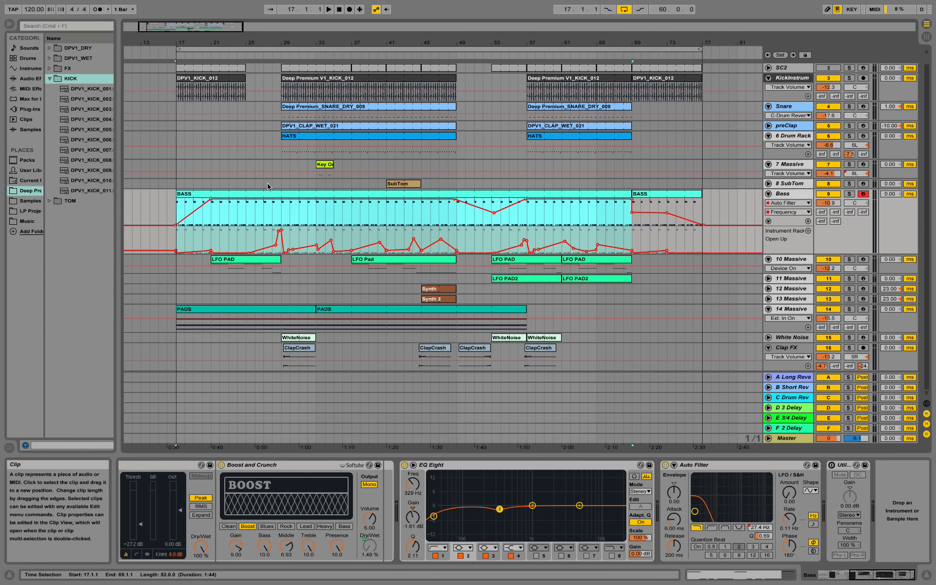
{"action": "key", "text": "space"}
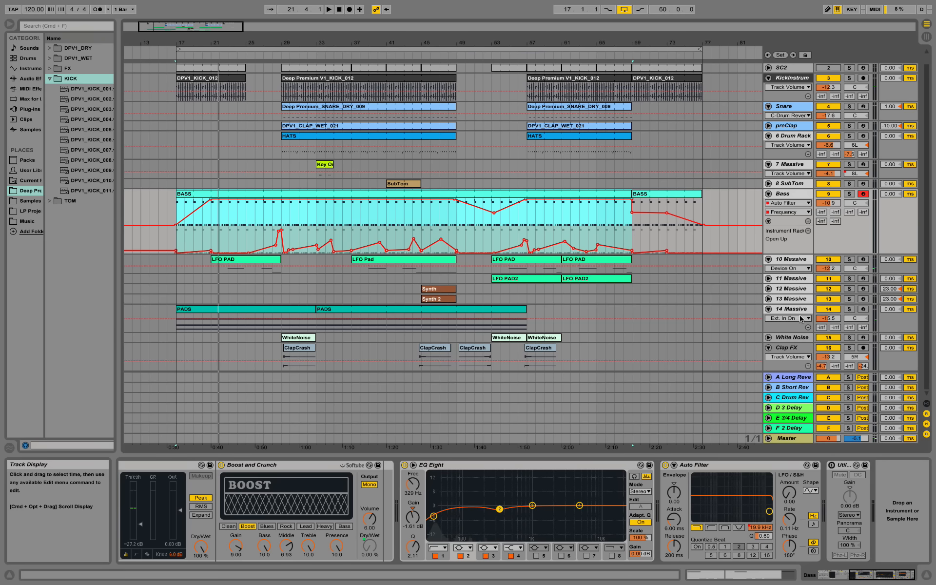
{"action": "left_click", "coordinate": [759, 311]}
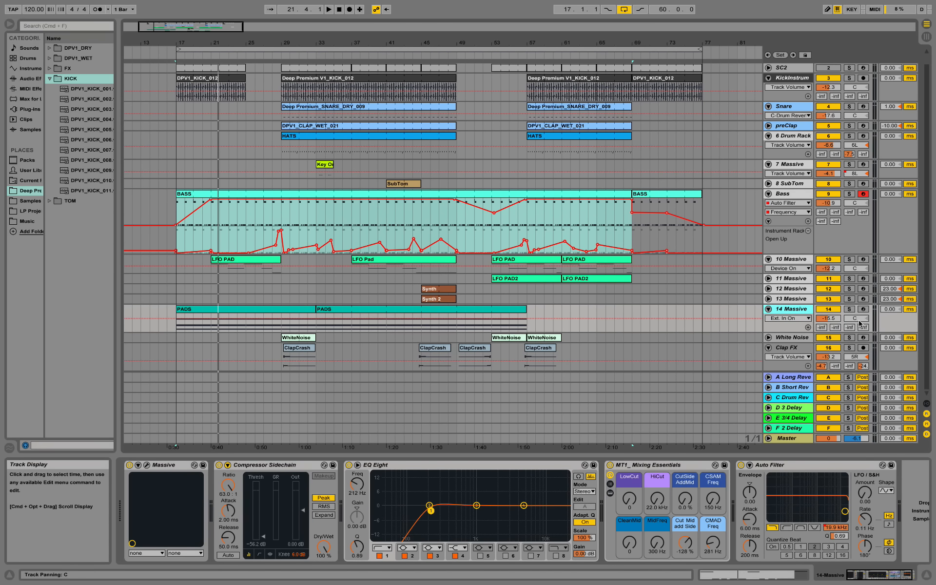
Step: Solo the 14 Massive pad track and play its first PADS clip from bar 17
{"action": "left_click", "coordinate": [849, 309]}
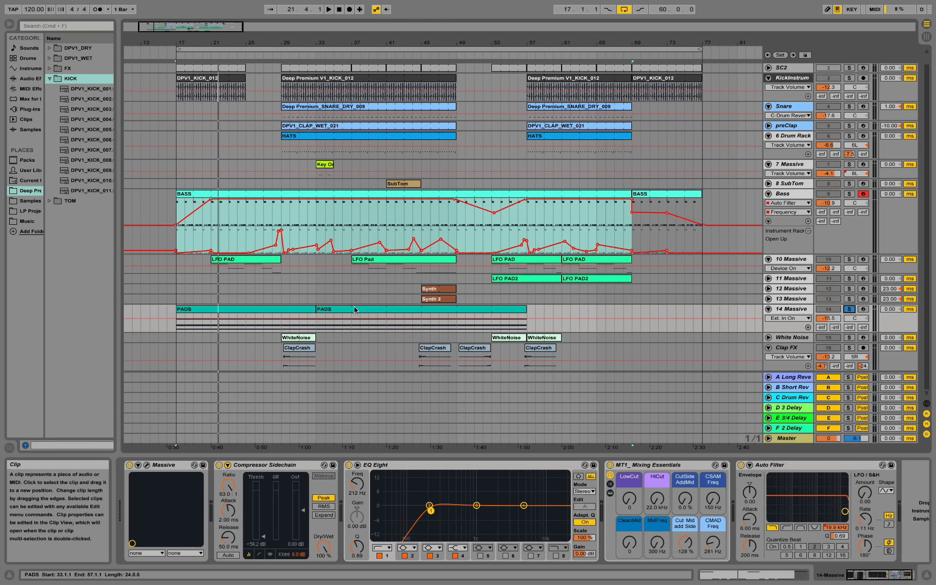
{"action": "left_click", "coordinate": [273, 314]}
{"action": "key", "text": "space"}
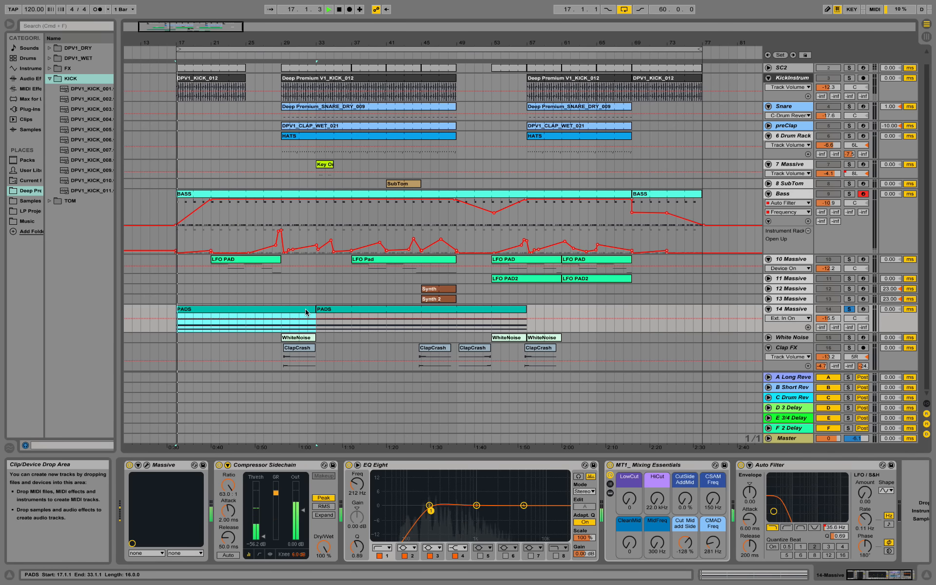
Step: Inspect the PADS chords in an enlarged note editor, then return to the device chain and stop
{"action": "double_click", "coordinate": [273, 314]}
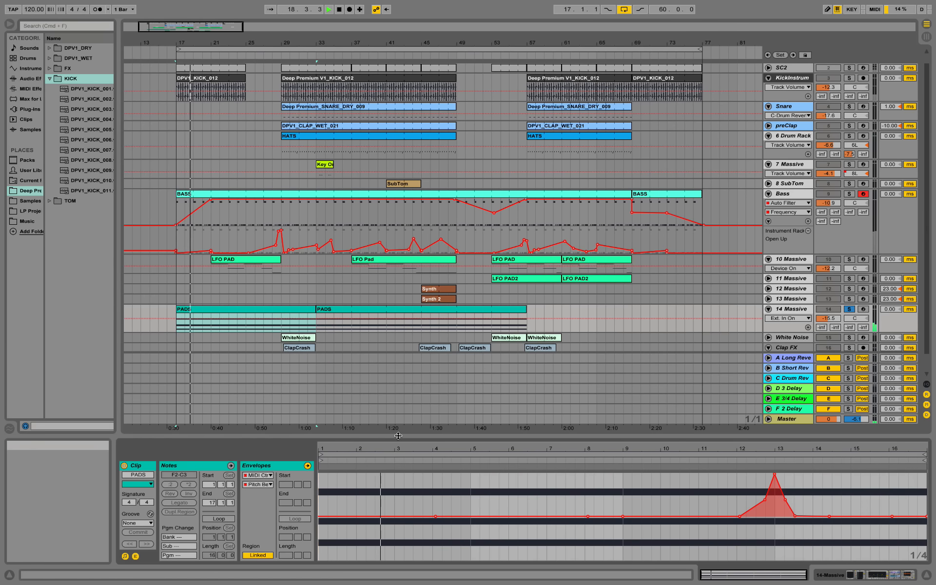
{"action": "left_click_drag", "start_coordinate": [396, 436], "coordinate": [396, 265]}
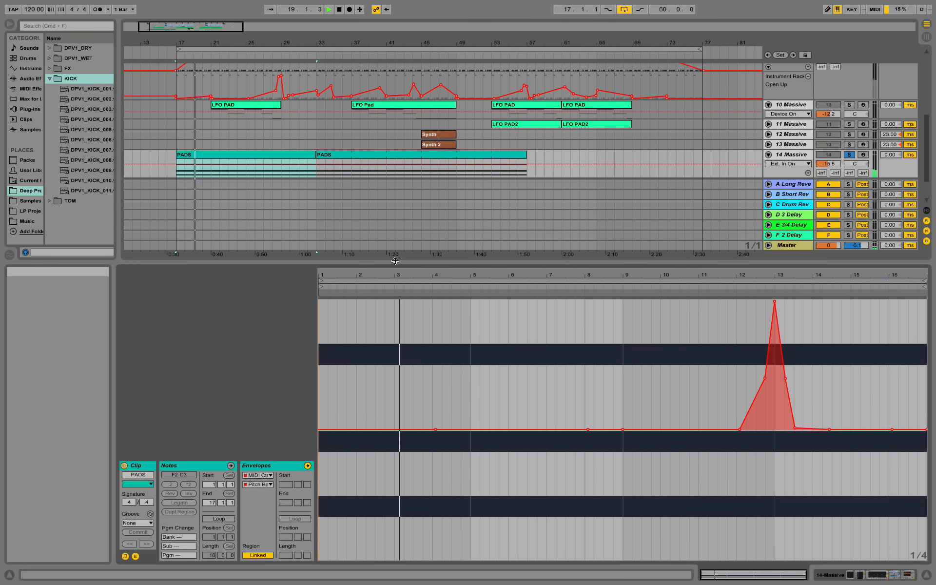
{"action": "left_click", "coordinate": [194, 467]}
{"action": "scroll", "coordinate": [370, 409], "scroll_direction": "up", "scroll_amount": 3}
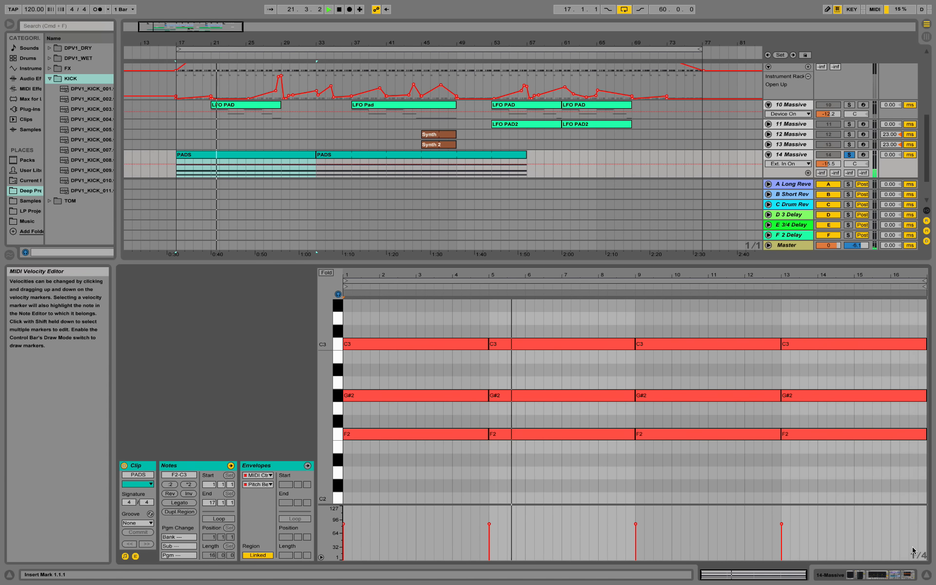
{"action": "key", "text": "shift+Tab"}
{"action": "key", "text": "space"}
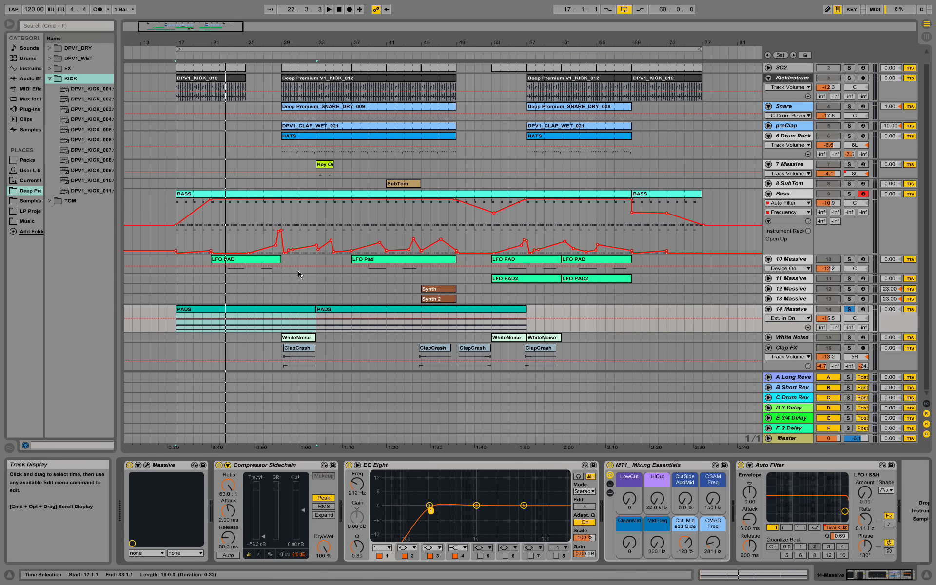
{"action": "left_click", "coordinate": [146, 466]}
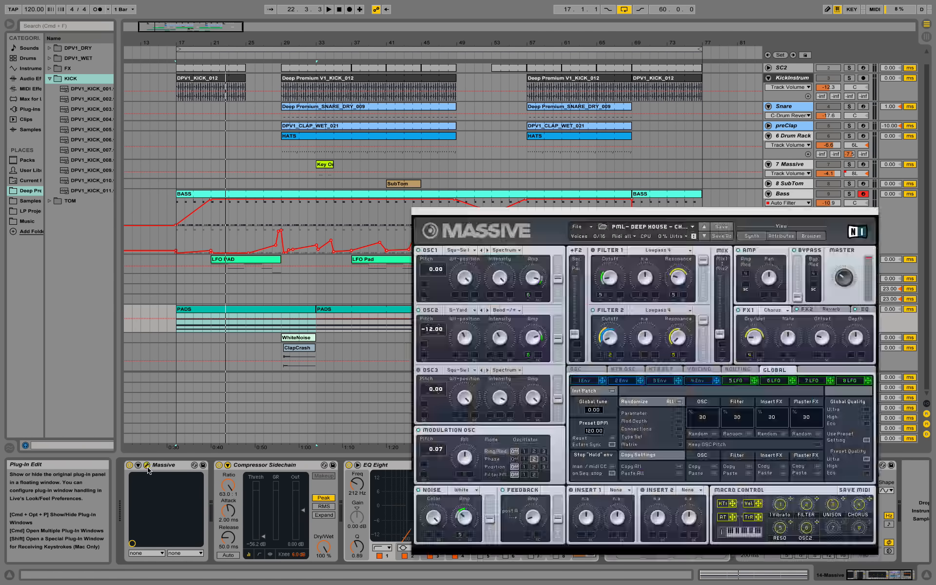
{"action": "left_click_drag", "start_coordinate": [558, 222], "coordinate": [418, 169]}
{"action": "left_click", "coordinate": [553, 183]}
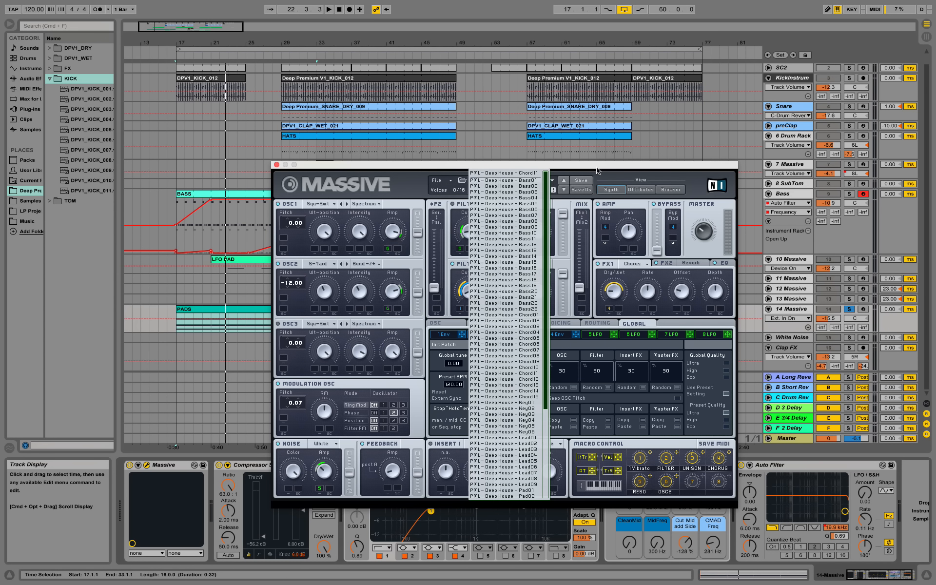
{"action": "left_click", "coordinate": [421, 177]}
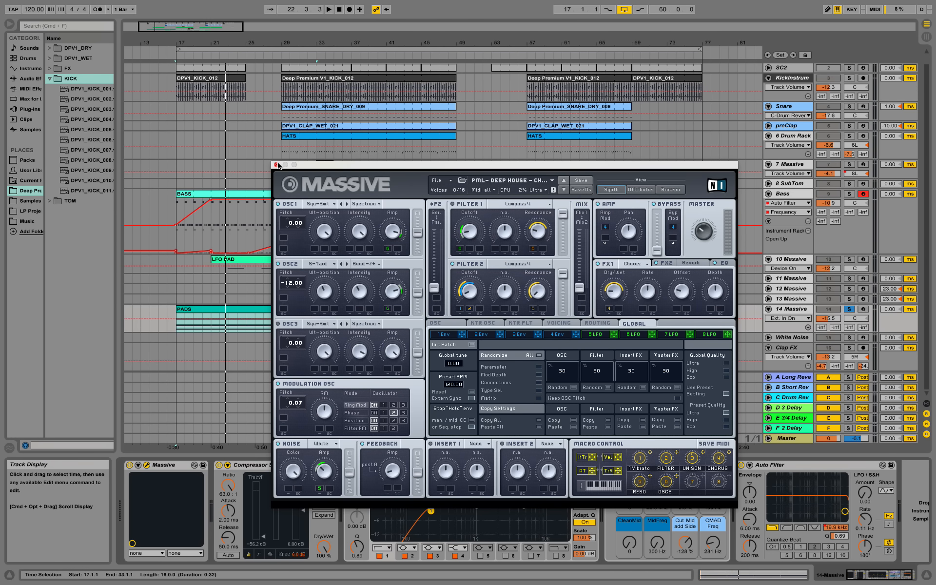
{"action": "left_click", "coordinate": [667, 263]}
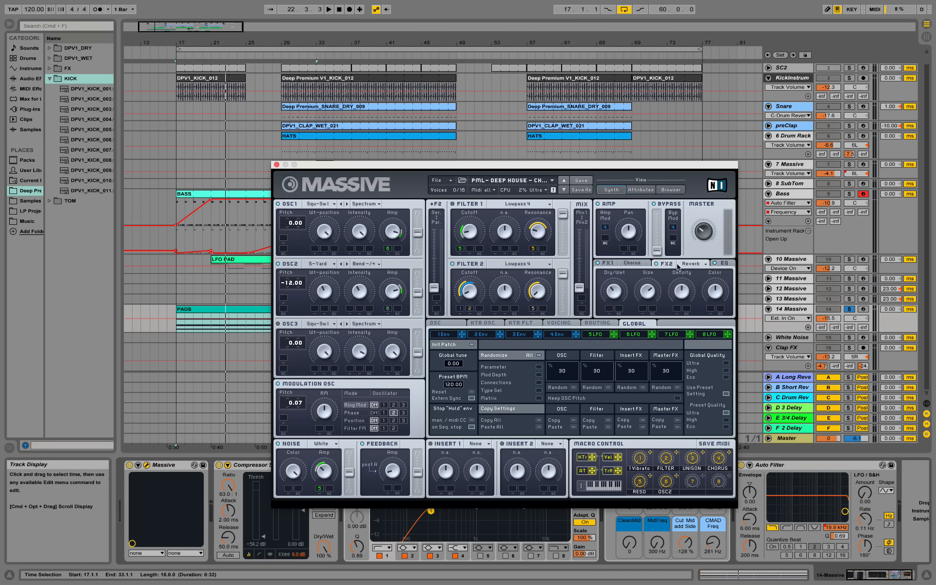
{"action": "left_click", "coordinate": [277, 165]}
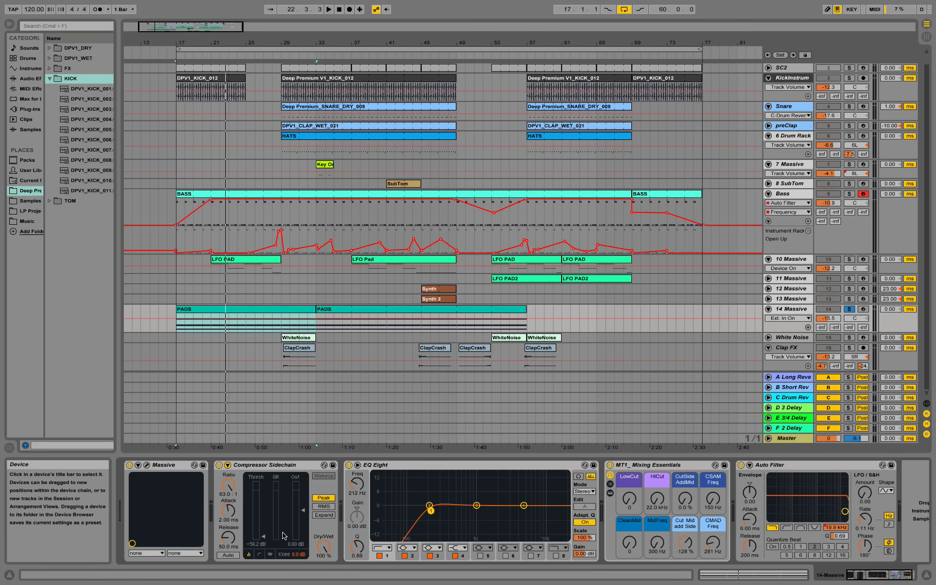
Step: Expand the compressor's sidechain, check the SIDECHAIN and SC2 tracks, then select 14 Massive's MT1 rack
{"action": "left_click", "coordinate": [228, 465]}
{"action": "scroll", "coordinate": [274, 411], "scroll_direction": "up", "scroll_amount": 1}
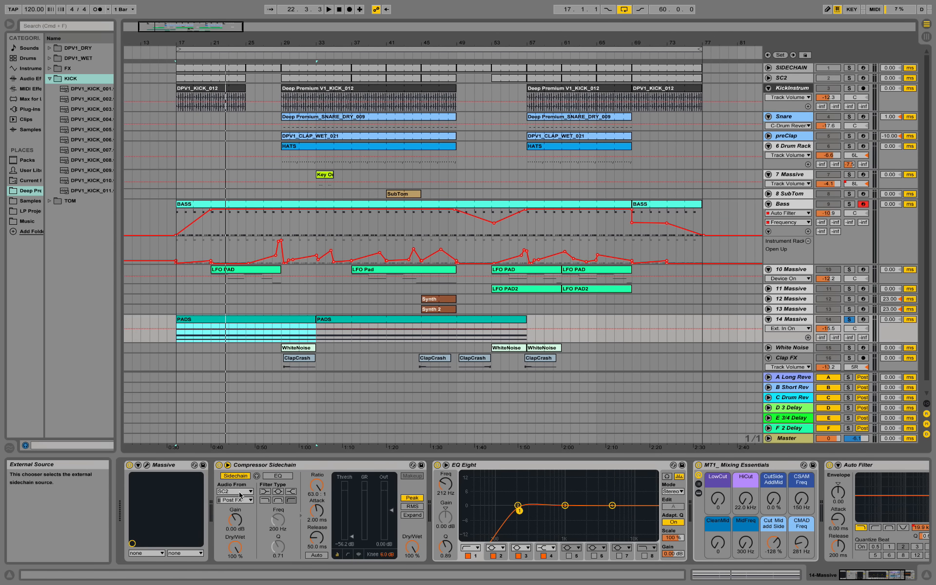
{"action": "left_click", "coordinate": [790, 68]}
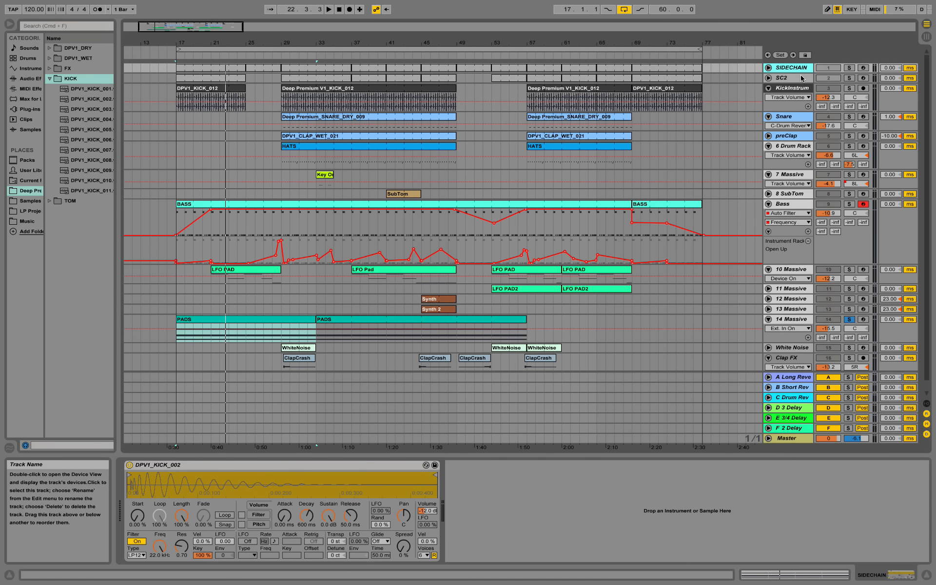
{"action": "left_click", "coordinate": [799, 78]}
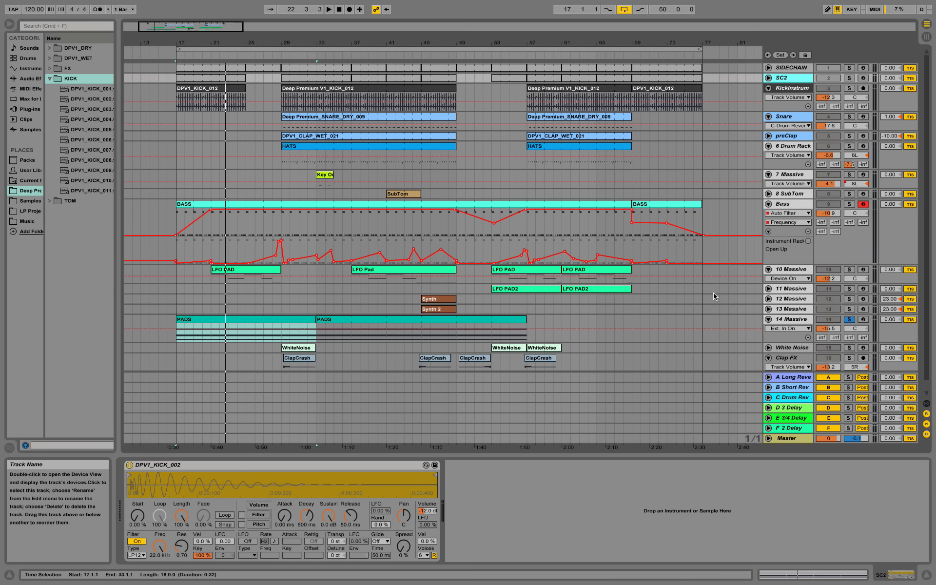
{"action": "left_click", "coordinate": [776, 324]}
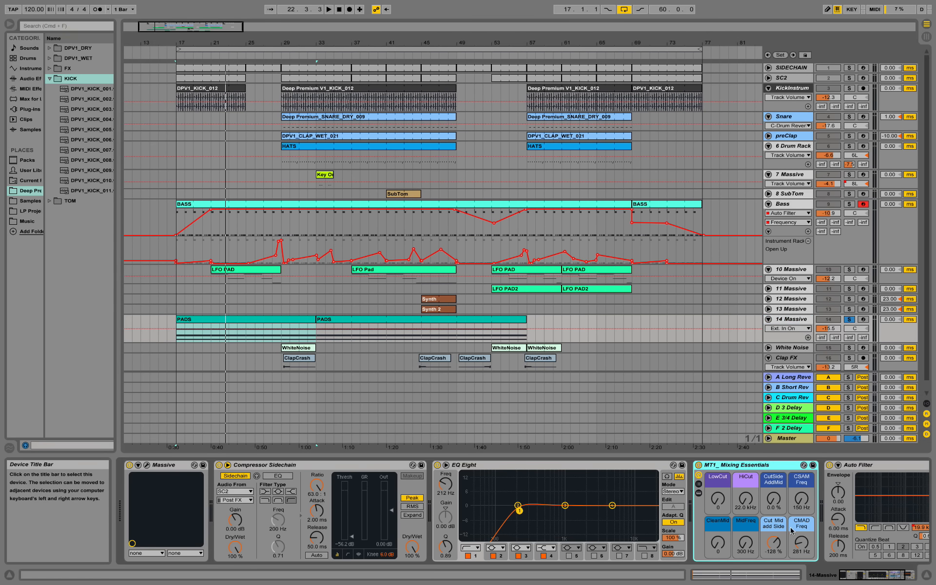
{"action": "left_click", "coordinate": [887, 577]}
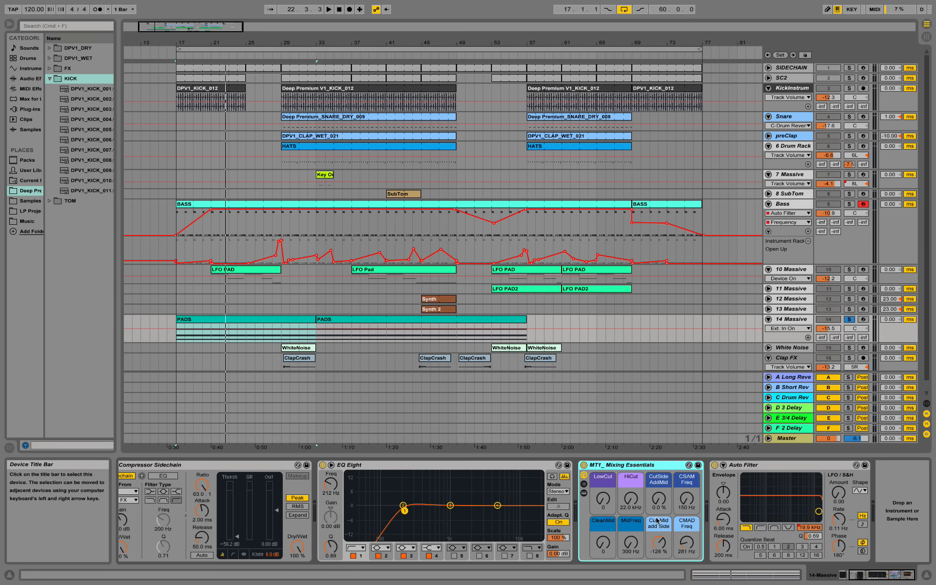
Step: Unfold the MT1 rack's inner devices and audition the pads from bar 33
{"action": "left_click", "coordinate": [585, 493]}
{"action": "left_click_drag", "start_coordinate": [858, 574], "coordinate": [884, 576]}
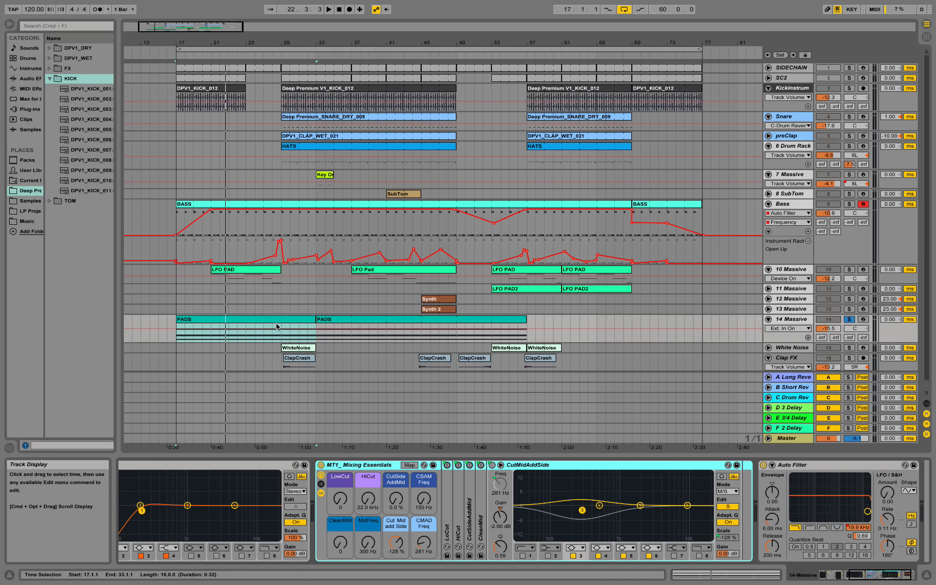
{"action": "left_click", "coordinate": [318, 338]}
{"action": "key", "text": "space"}
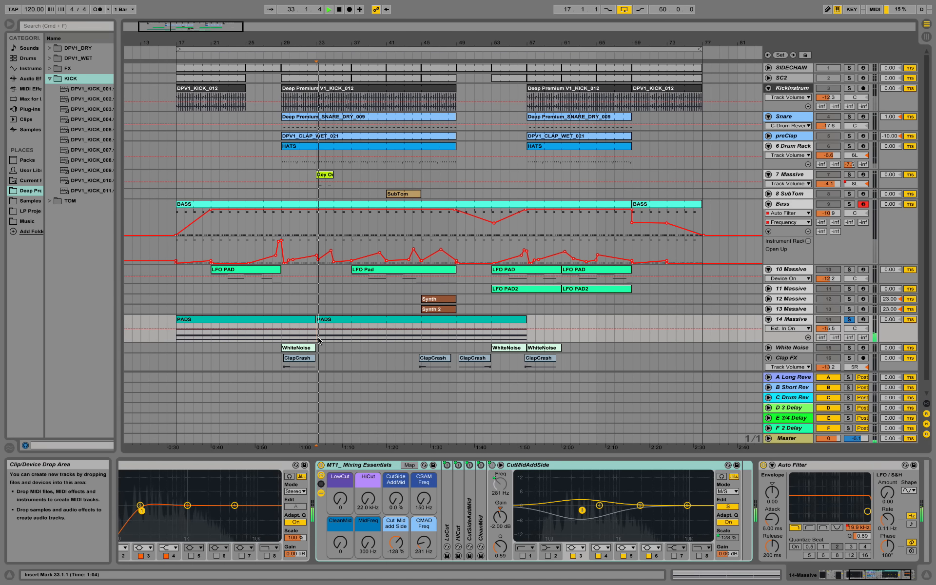
{"action": "key", "text": "space"}
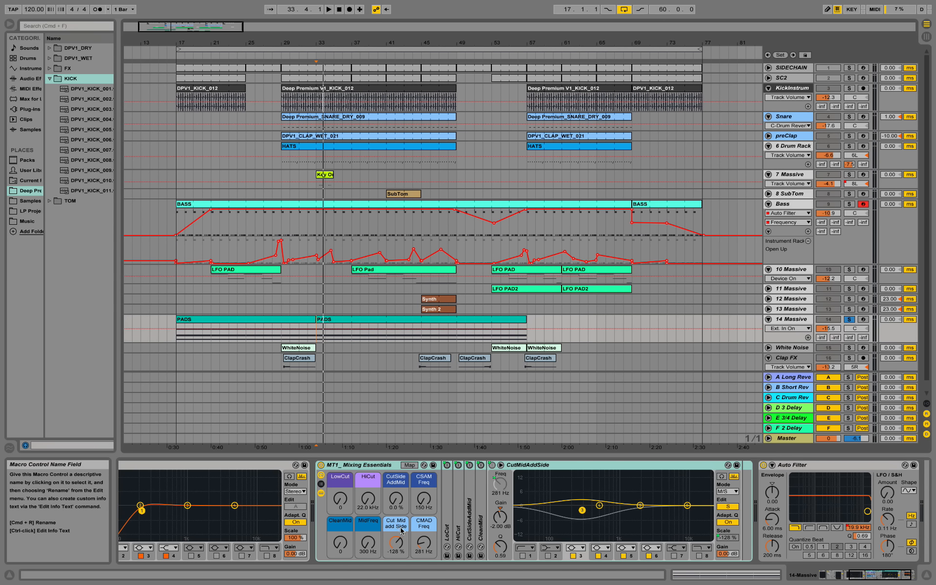
Step: Toggle CutMidAddSide between mid and side editing, then audition the second PADS clip
{"action": "left_click", "coordinate": [729, 508]}
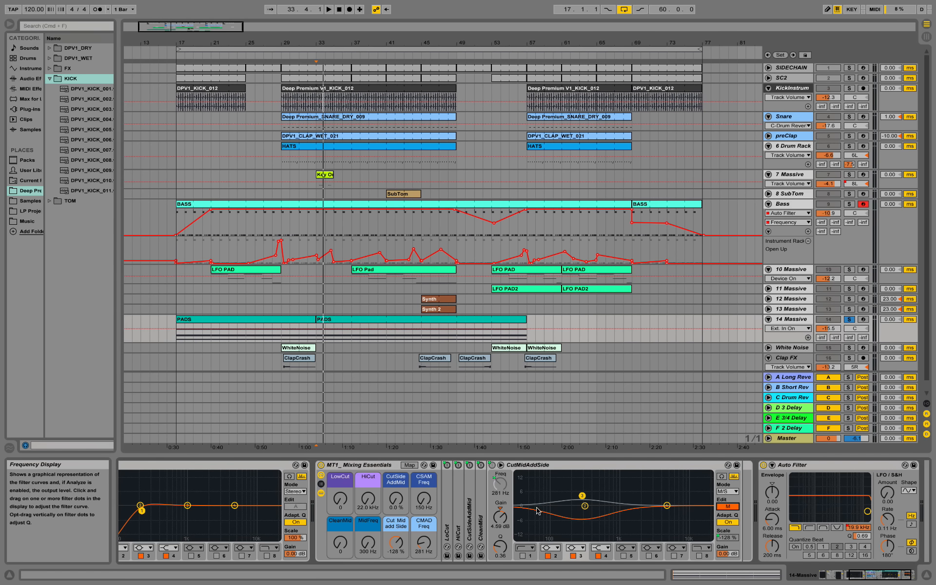
{"action": "left_click", "coordinate": [727, 507]}
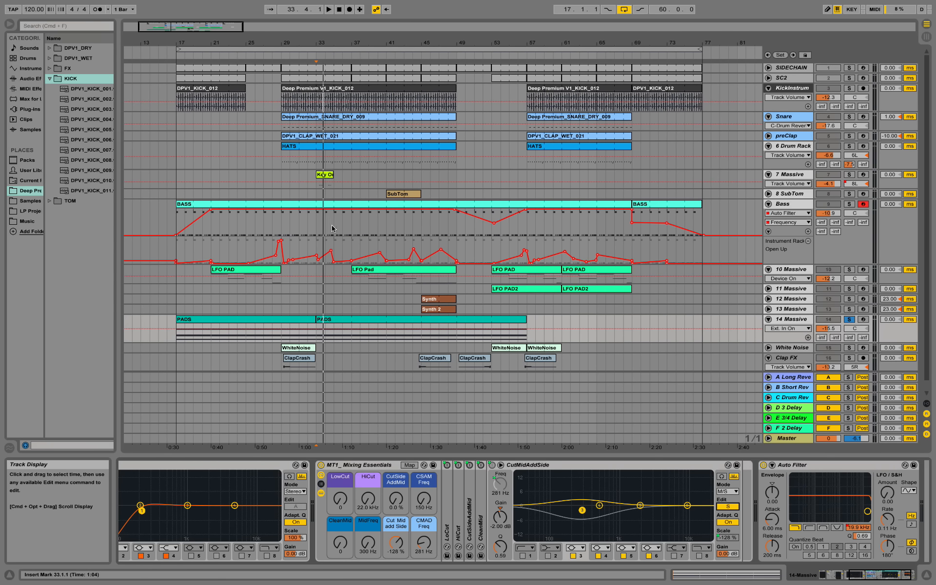
{"action": "left_click", "coordinate": [341, 319]}
{"action": "key", "text": "space"}
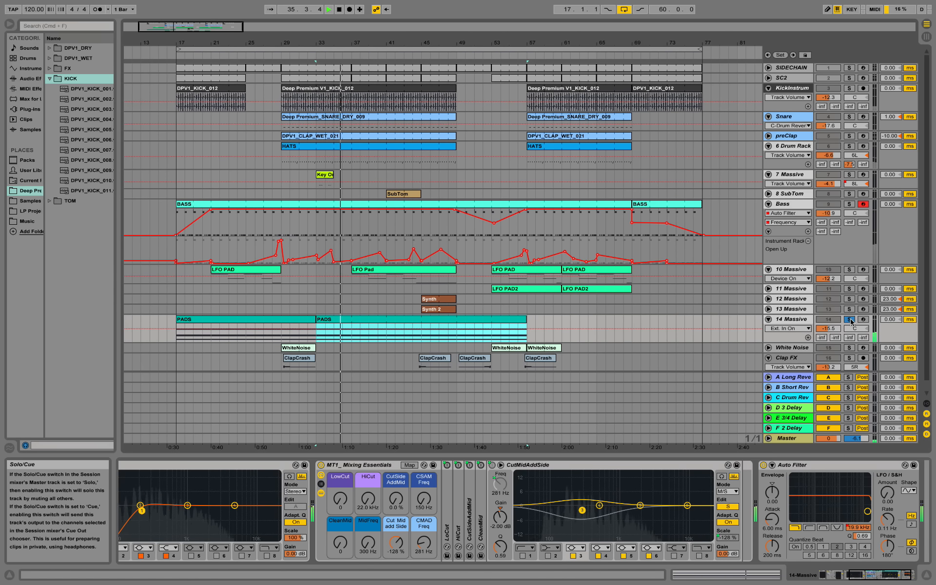
{"action": "key", "text": "space"}
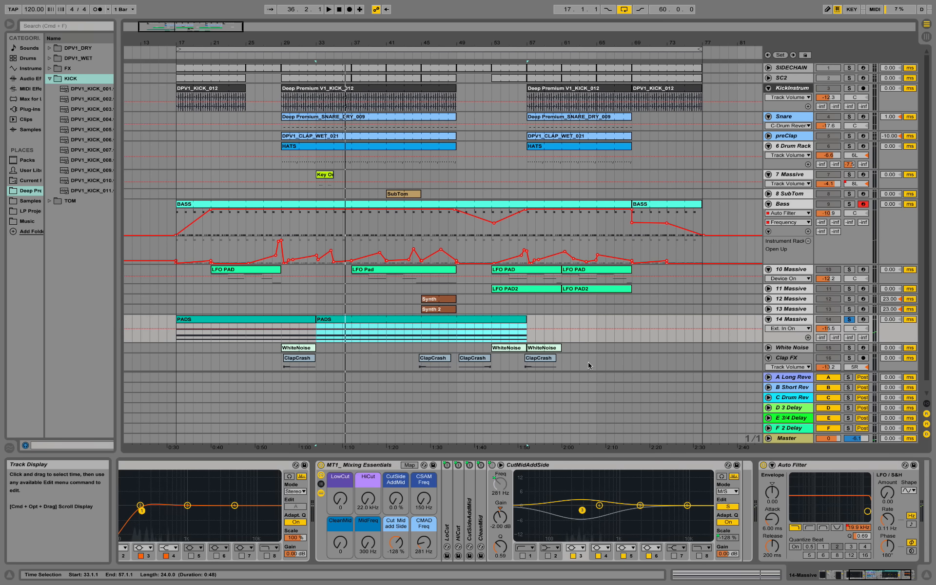
Step: Unsolo 14 Massive and display the 10 Massive track's devices
{"action": "scroll", "coordinate": [520, 325], "scroll_direction": "down", "scroll_amount": 1}
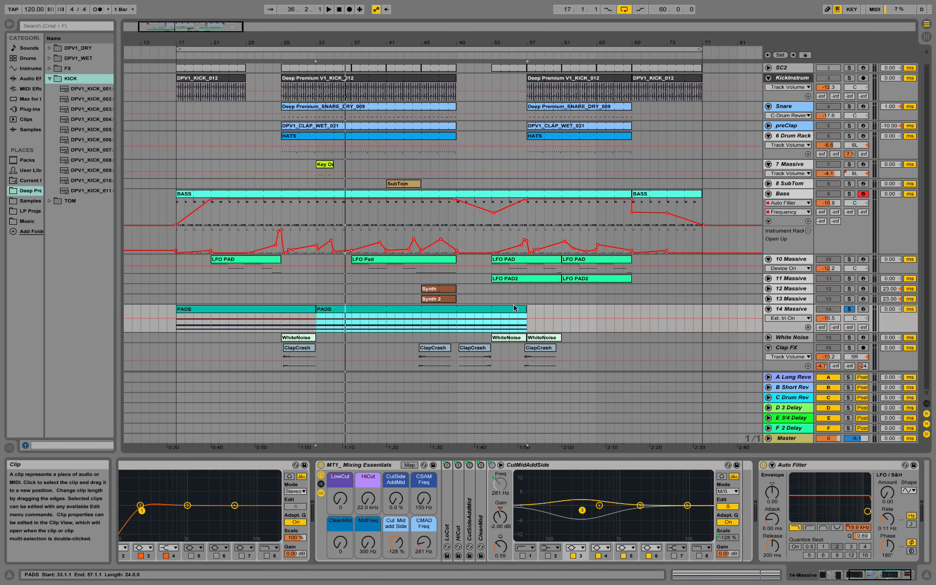
{"action": "left_click", "coordinate": [849, 310]}
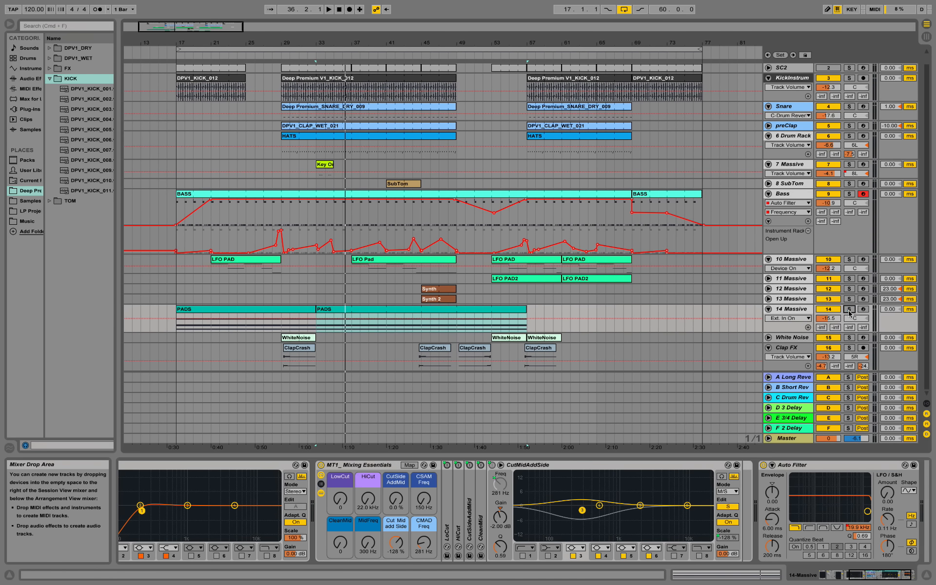
{"action": "left_click", "coordinate": [786, 259]}
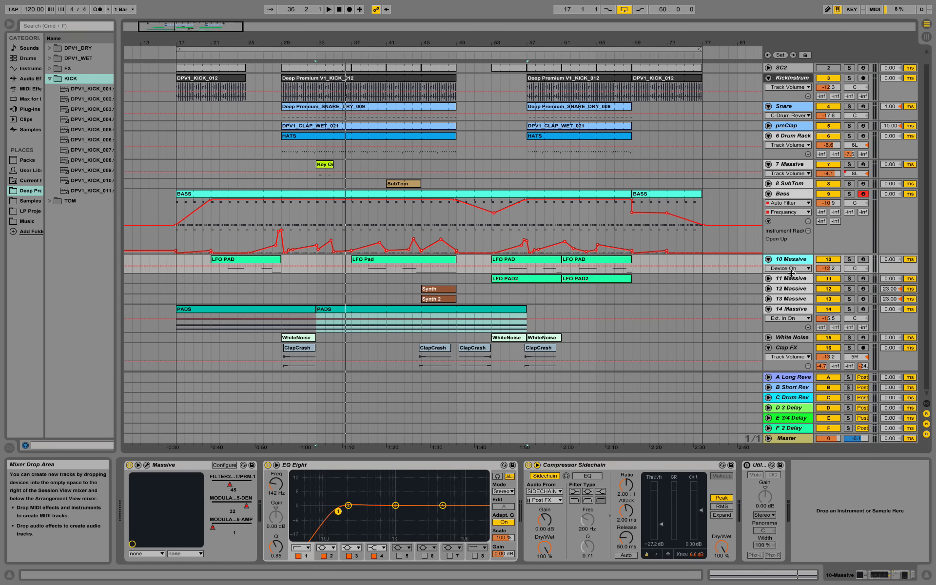
Step: Make the 10 Massive lane taller, select the LFO Pad clip at bar 37, and open Massive's editor window
{"action": "left_click_drag", "start_coordinate": [792, 273], "coordinate": [791, 292]}
{"action": "left_click", "coordinate": [376, 265]}
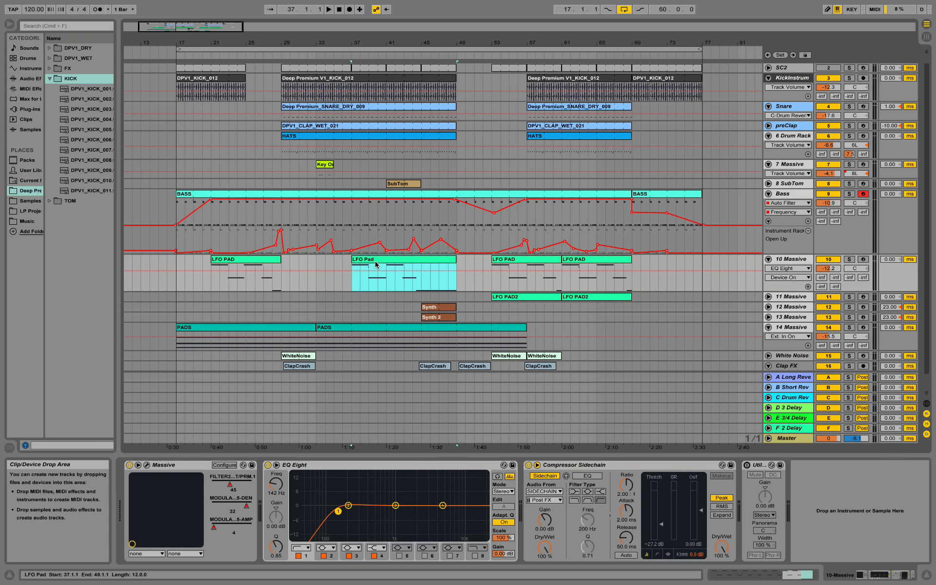
{"action": "left_click", "coordinate": [799, 259]}
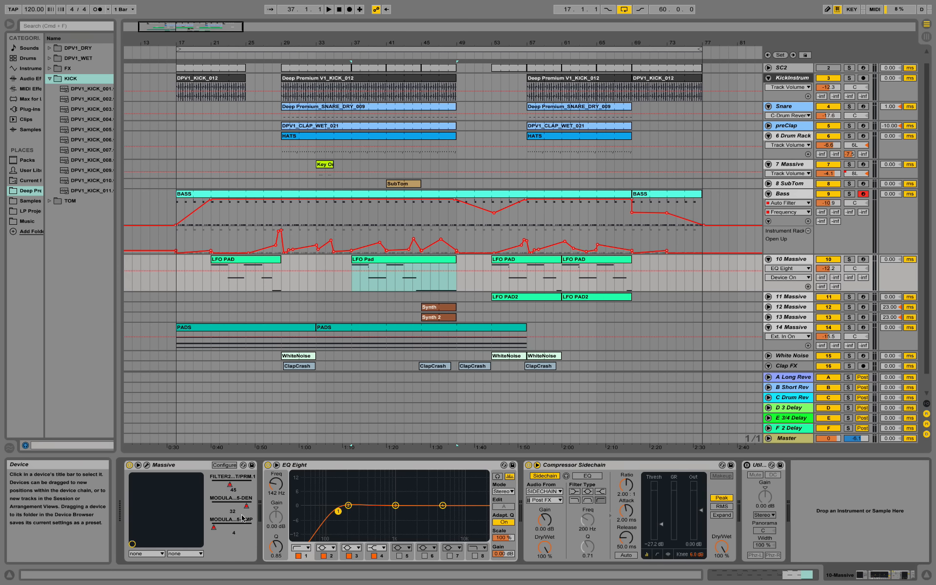
{"action": "left_click", "coordinate": [146, 465]}
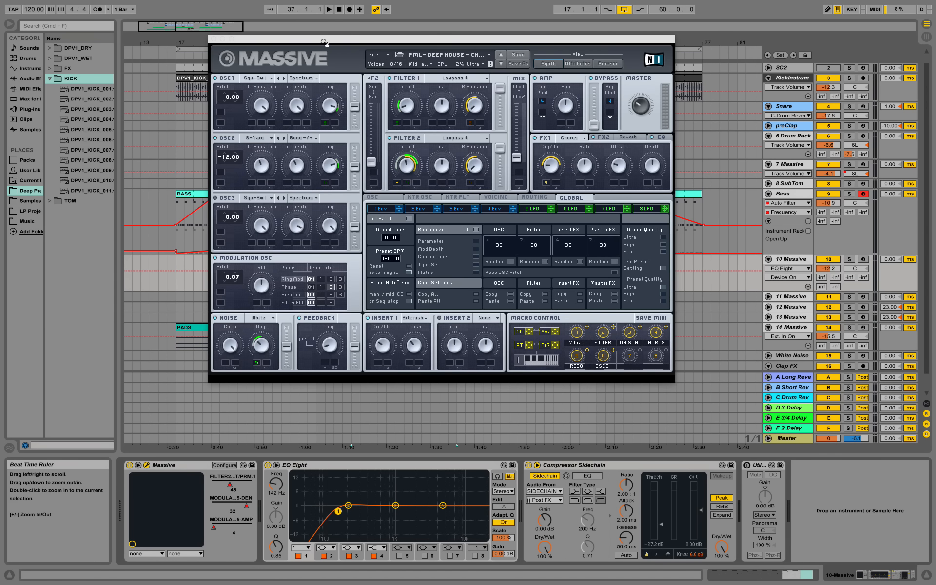
{"action": "left_click_drag", "start_coordinate": [329, 46], "coordinate": [282, 278]}
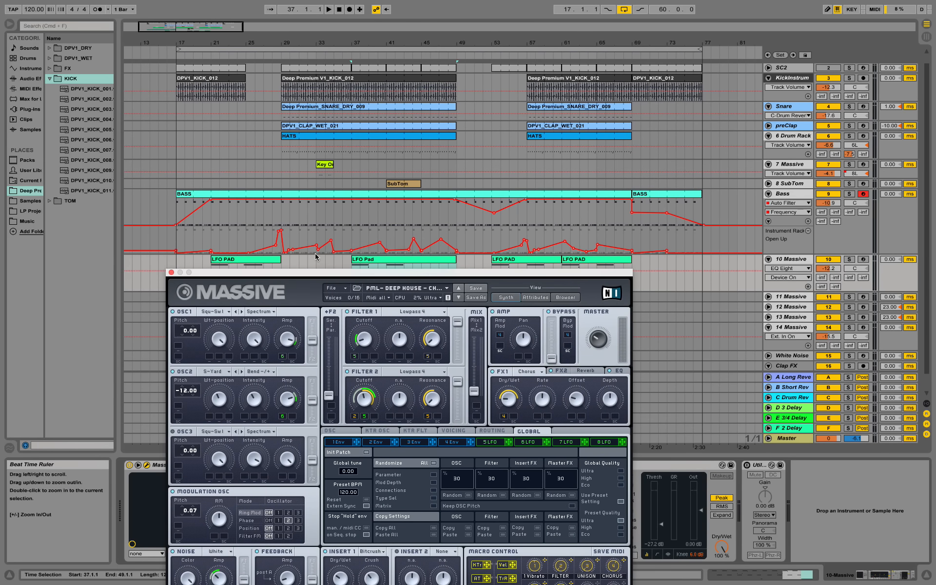
Step: Solo 10 Massive, play from bar 37, and show the LFO Pad clip's notes
{"action": "left_click", "coordinate": [849, 259]}
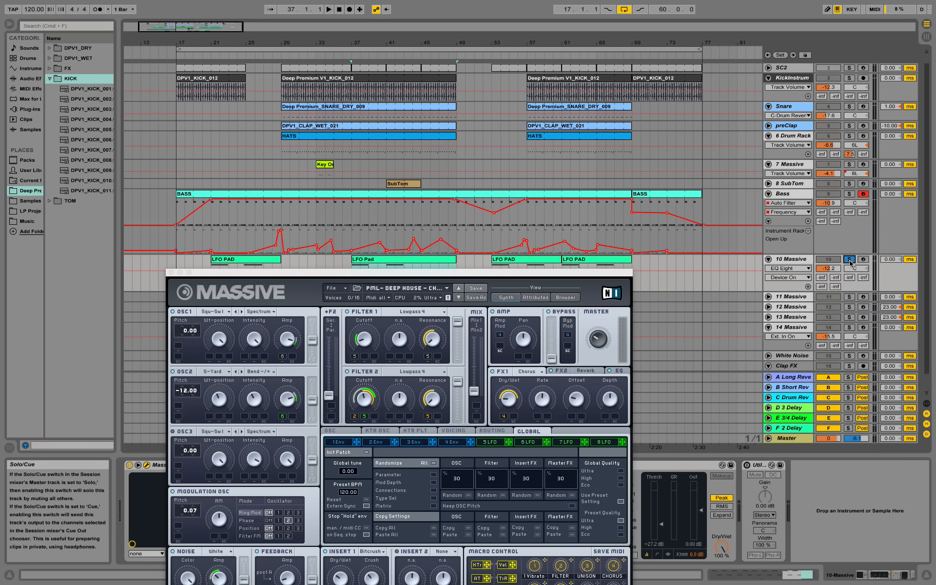
{"action": "key", "text": "space"}
{"action": "left_click_drag", "start_coordinate": [429, 273], "coordinate": [100, 129]}
{"action": "double_click", "coordinate": [382, 259]}
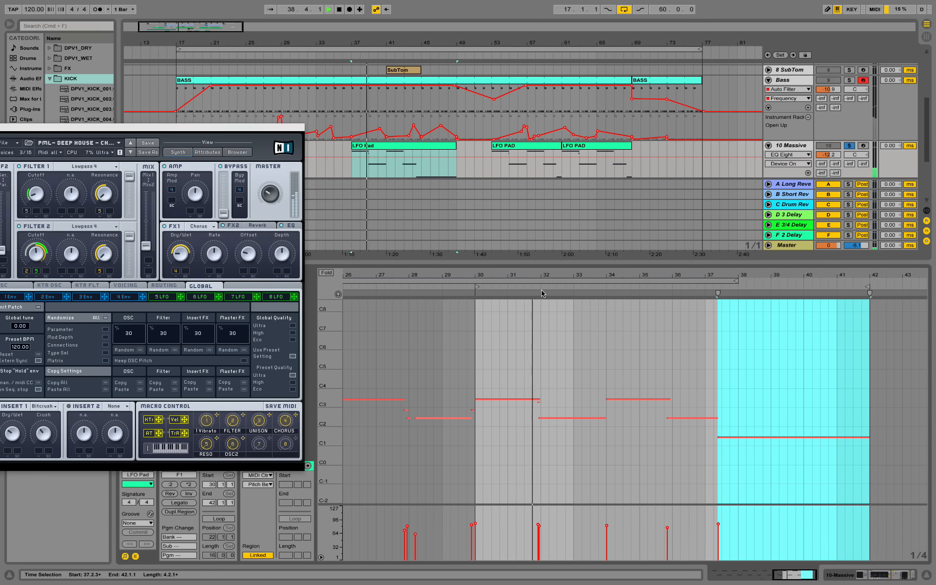
{"action": "left_click_drag", "start_coordinate": [326, 401], "coordinate": [346, 373]}
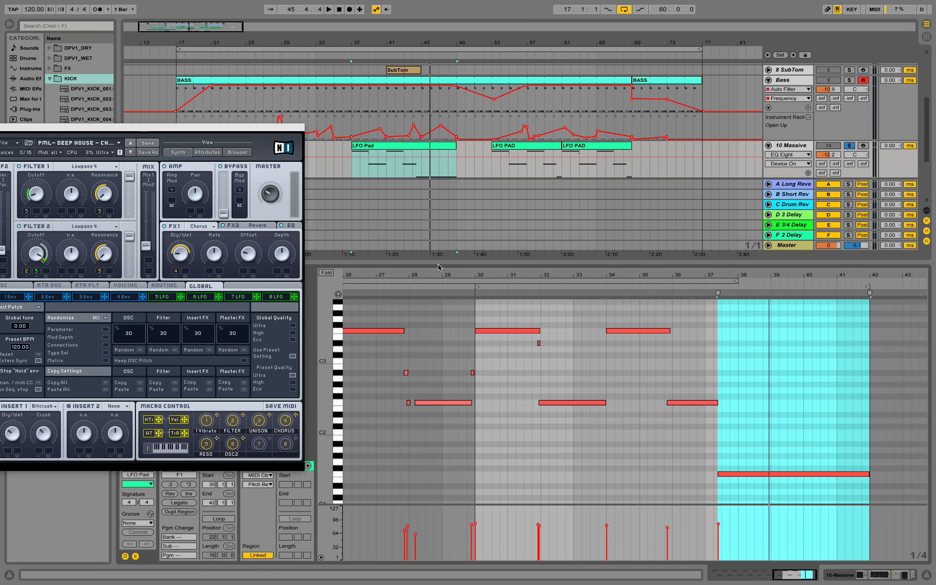
{"action": "left_click_drag", "start_coordinate": [439, 282], "coordinate": [439, 428]}
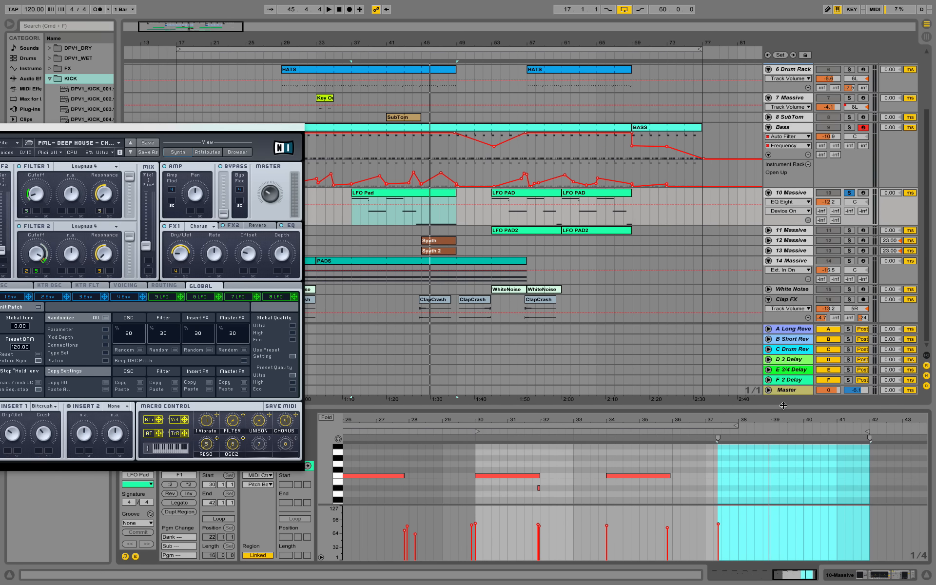
{"action": "left_click_drag", "start_coordinate": [783, 406], "coordinate": [783, 454]}
{"action": "left_click", "coordinate": [846, 575]}
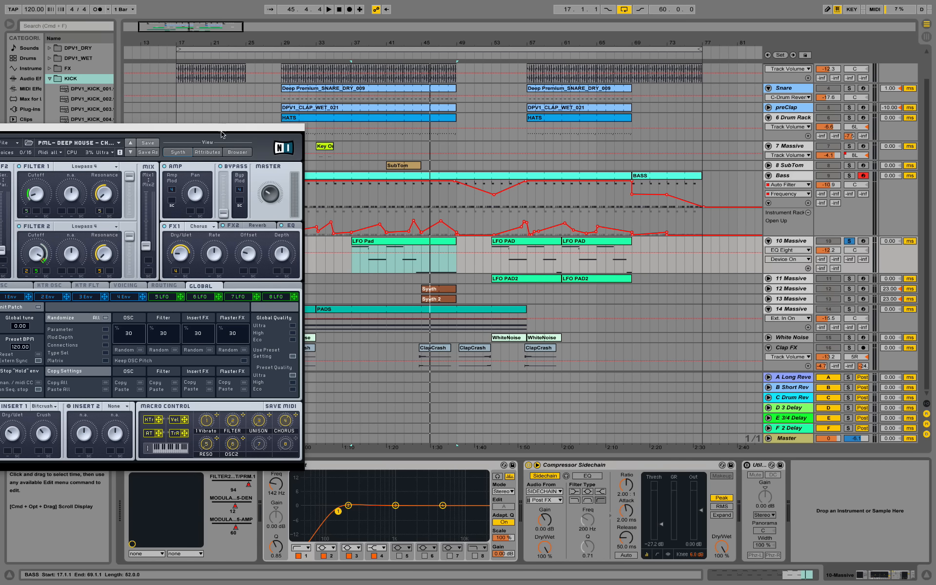
Step: Move the Massive window right, audition the LFO Pad clip, and view the 5 LFO page
{"action": "left_click_drag", "start_coordinate": [222, 134], "coordinate": [822, 133]}
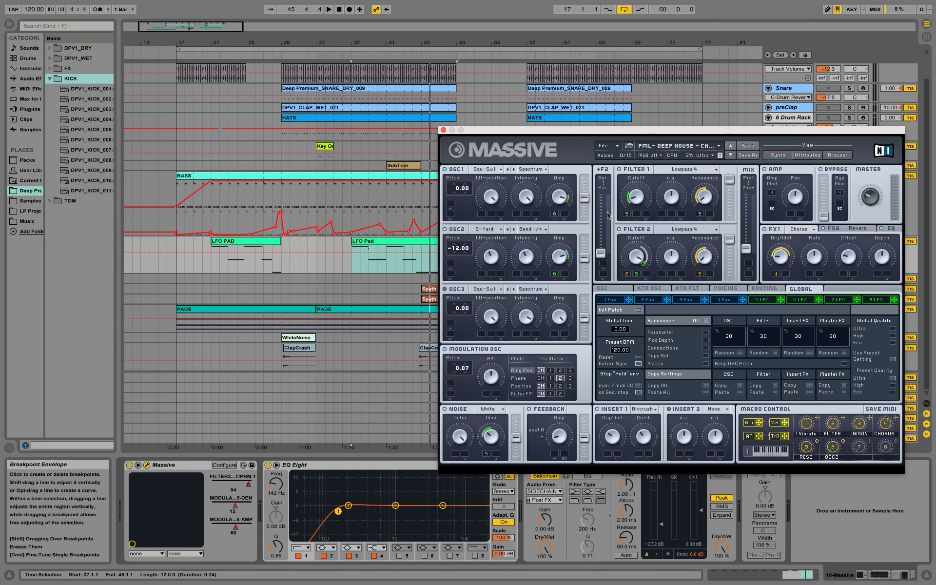
{"action": "left_click", "coordinate": [367, 243]}
{"action": "key", "text": "space"}
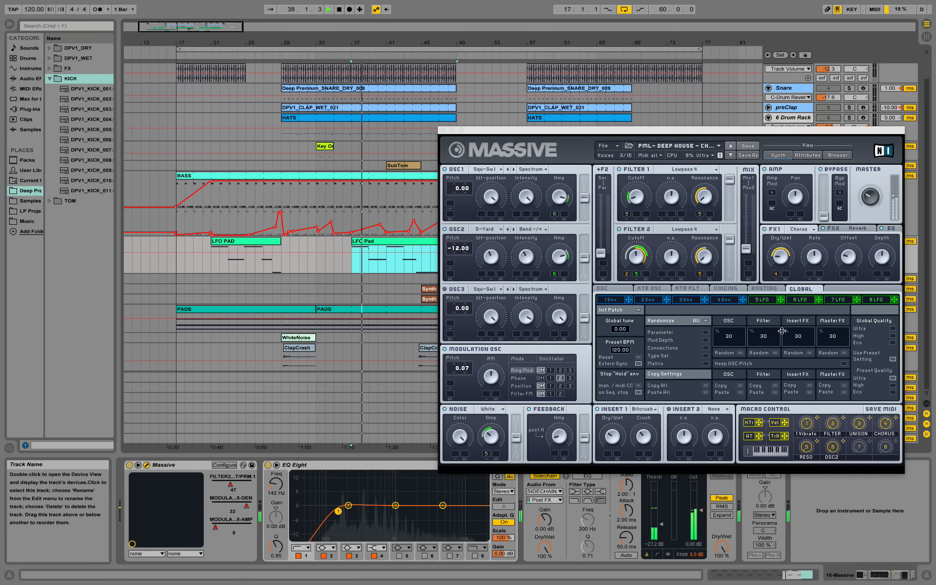
{"action": "key", "text": "space"}
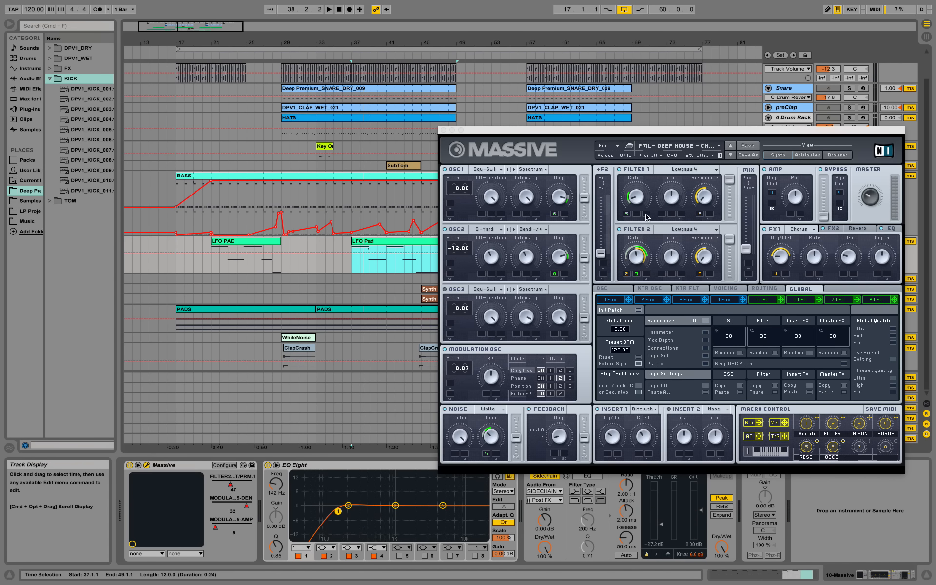
{"action": "left_click", "coordinate": [763, 301]}
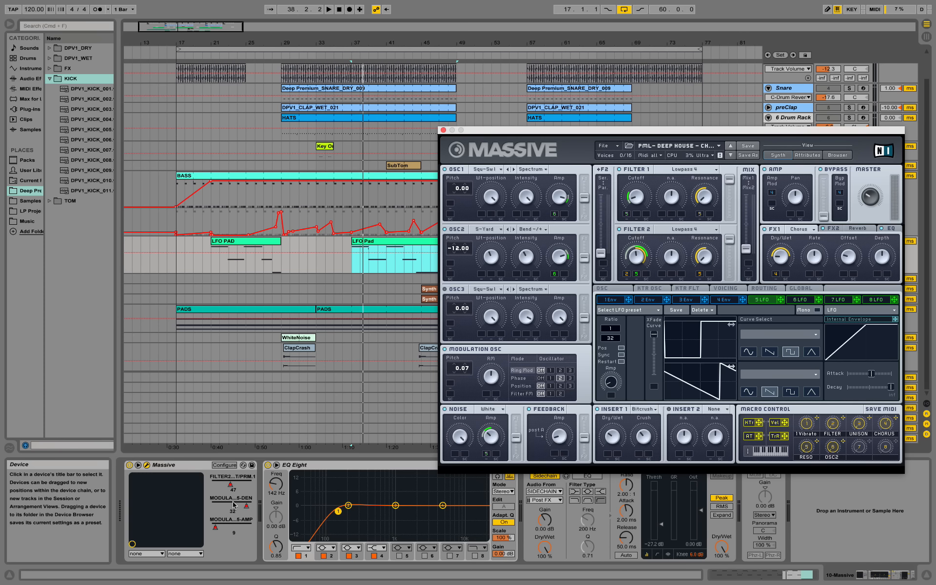
Step: Raise the 5 LFO amplitude to maximum and audition the LFO Pad clip from bar 37
{"action": "key", "text": "space"}
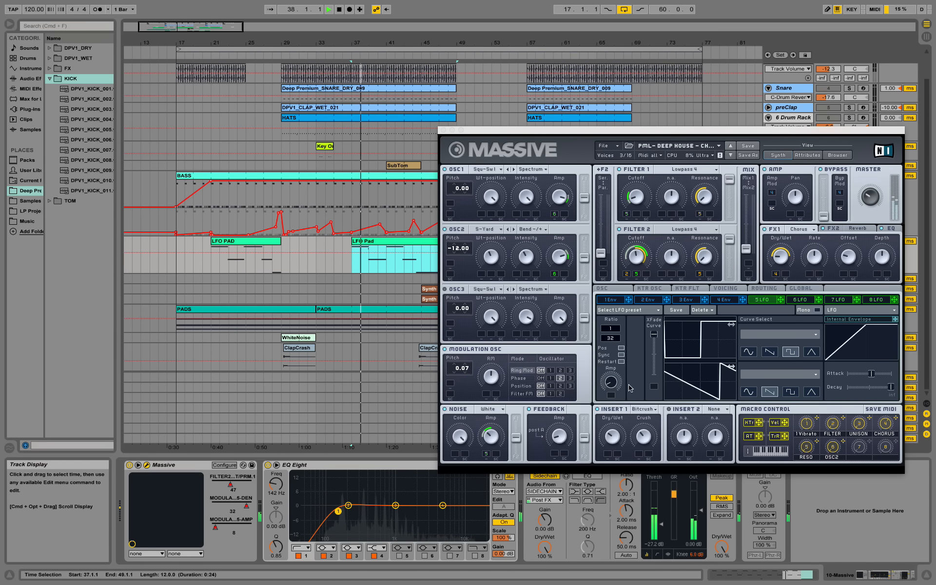
{"action": "left_click_drag", "start_coordinate": [615, 384], "coordinate": [639, 300]}
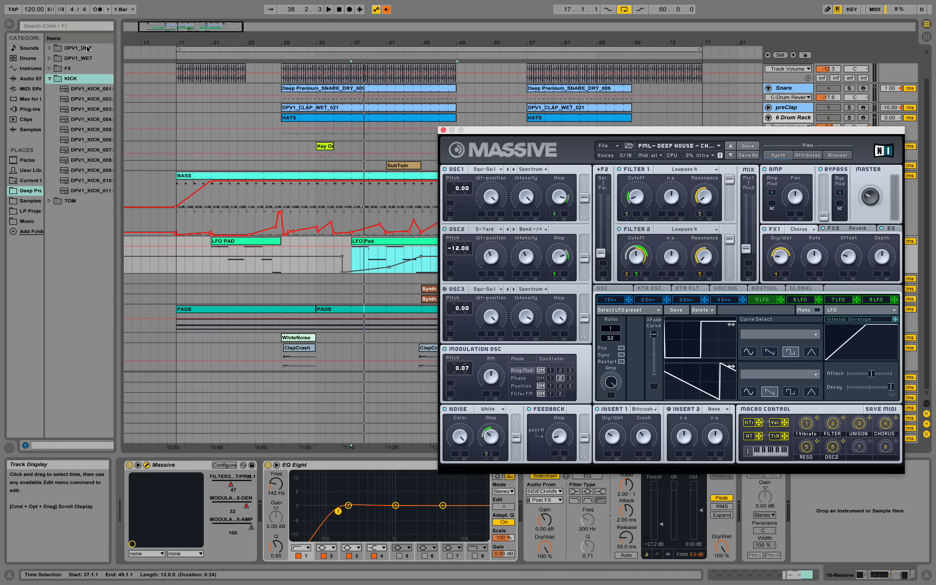
{"action": "left_click", "coordinate": [362, 242]}
{"action": "key", "text": "space"}
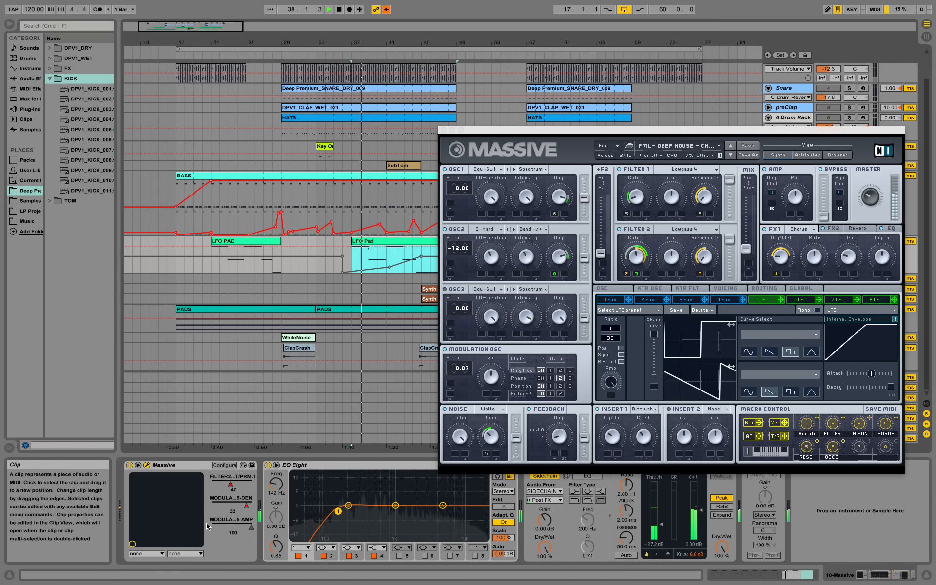
{"action": "key", "text": "space"}
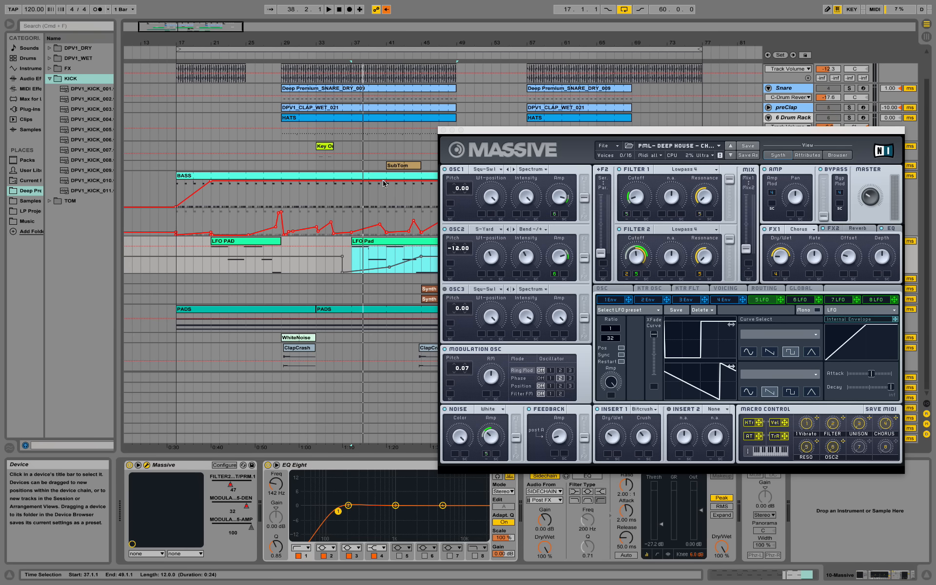
Step: Audition again, restore the recorded LFO automation, and move the Massive window left
{"action": "key", "text": "space"}
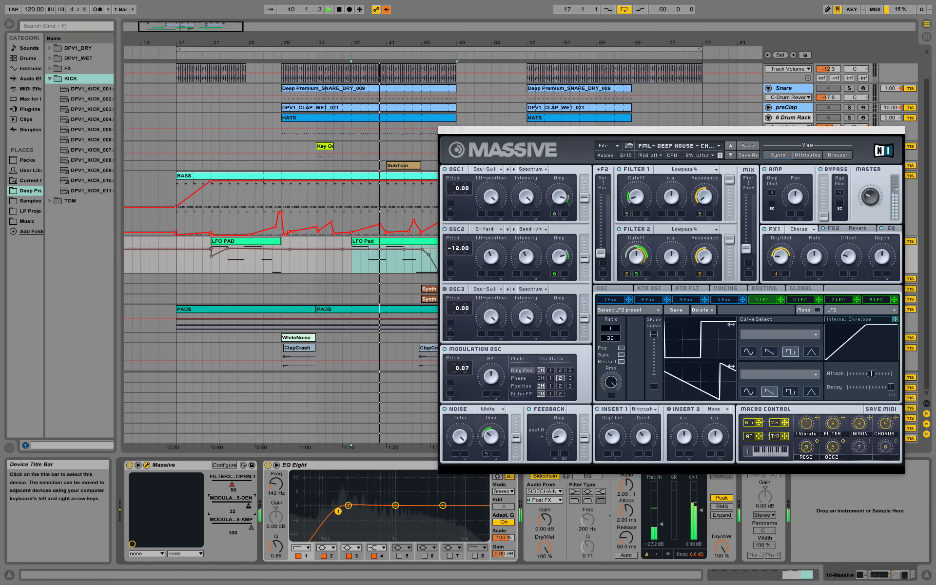
{"action": "key", "text": "space"}
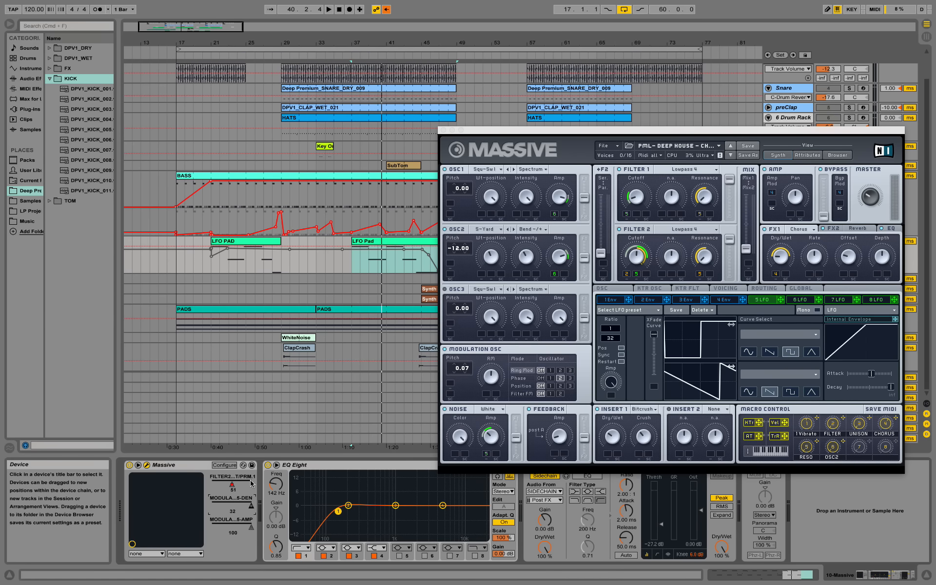
{"action": "left_click", "coordinate": [386, 9]}
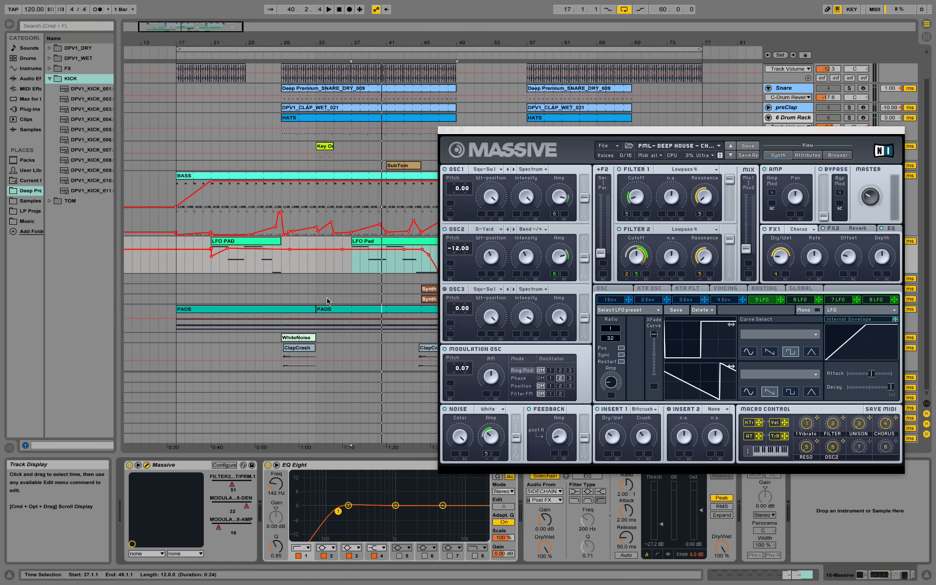
{"action": "left_click_drag", "start_coordinate": [482, 128], "coordinate": [121, 119]}
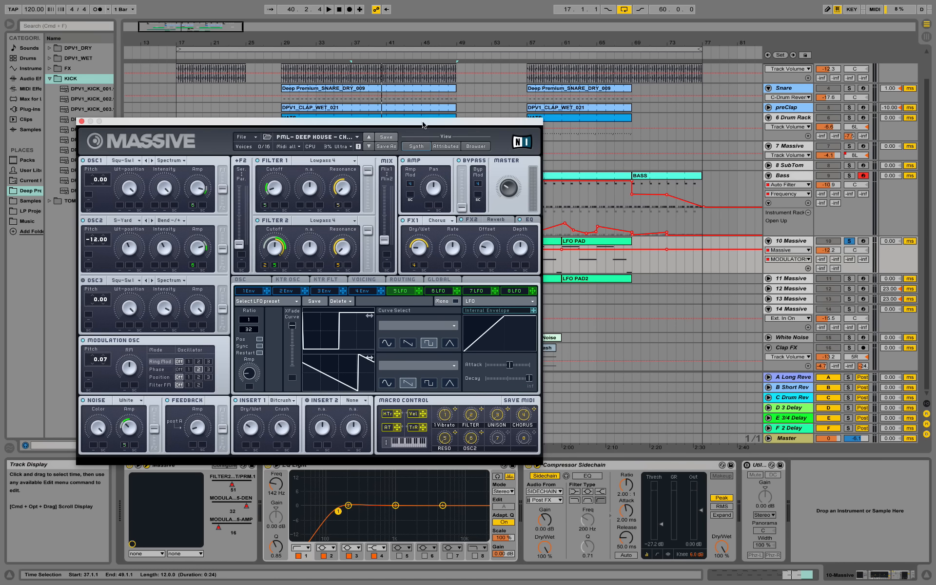
Step: Close the Massive window, clear the LFO Pad time selection, and show 11 Massive's devices
{"action": "left_click", "coordinate": [82, 121]}
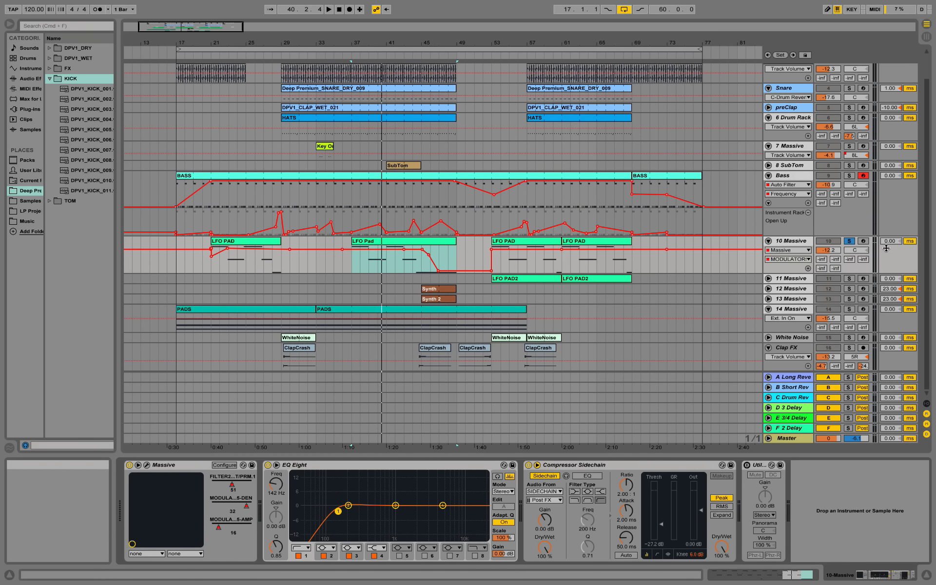
{"action": "left_click", "coordinate": [350, 266]}
{"action": "left_click", "coordinate": [261, 276]}
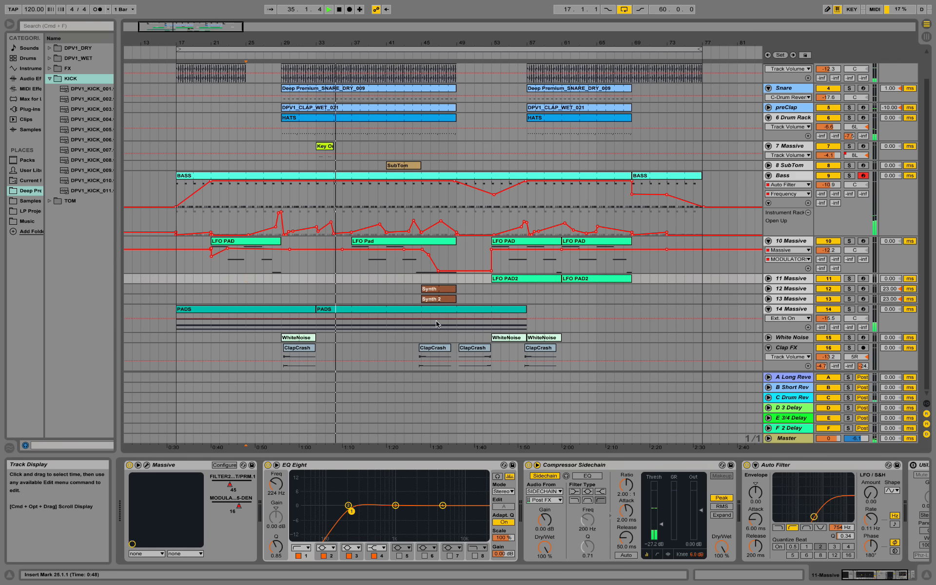
{"action": "scroll", "coordinate": [443, 326], "scroll_direction": "up", "scroll_amount": 2}
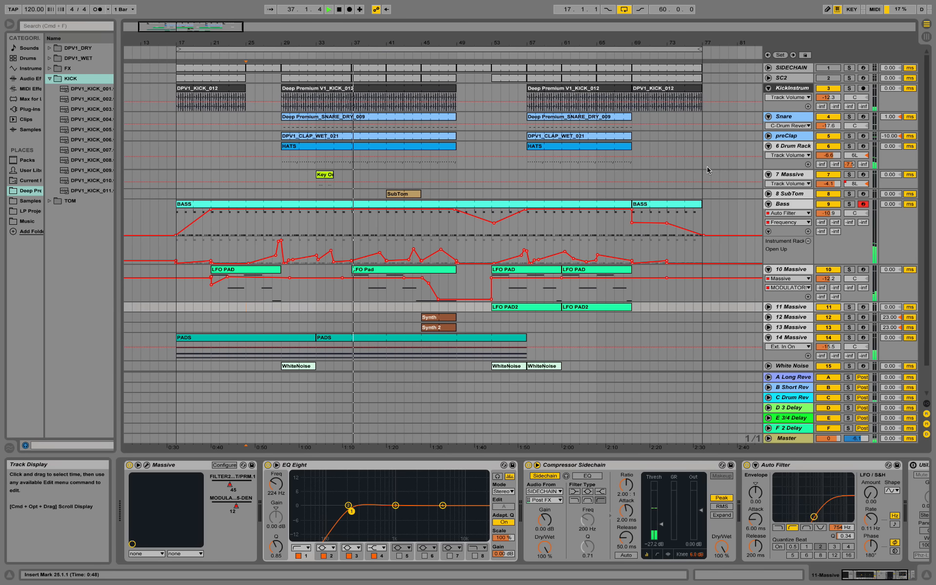
Step: Select 7 Massive's Key Org clip, collapse EQ Eight, and open the Massive synth window
{"action": "left_click", "coordinate": [351, 180]}
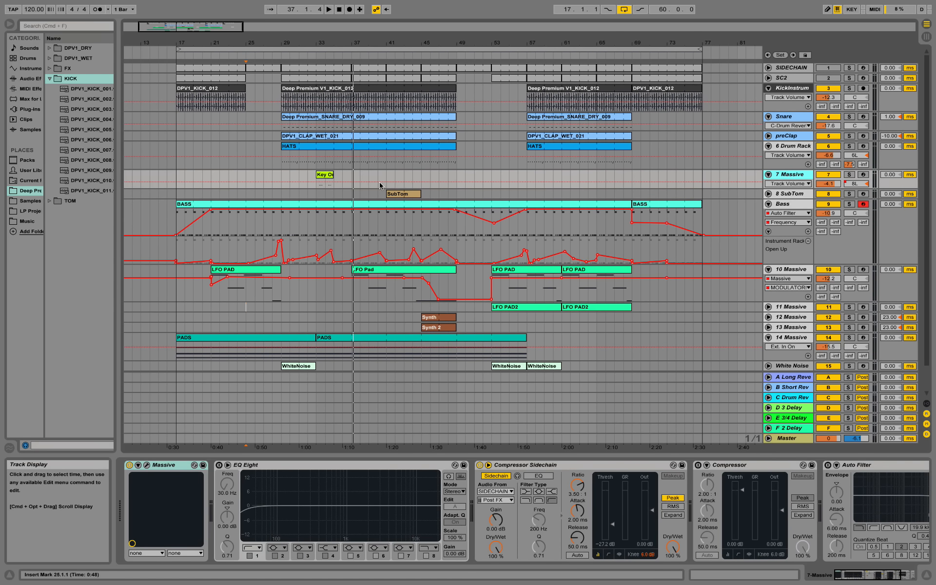
{"action": "left_click", "coordinate": [331, 174]}
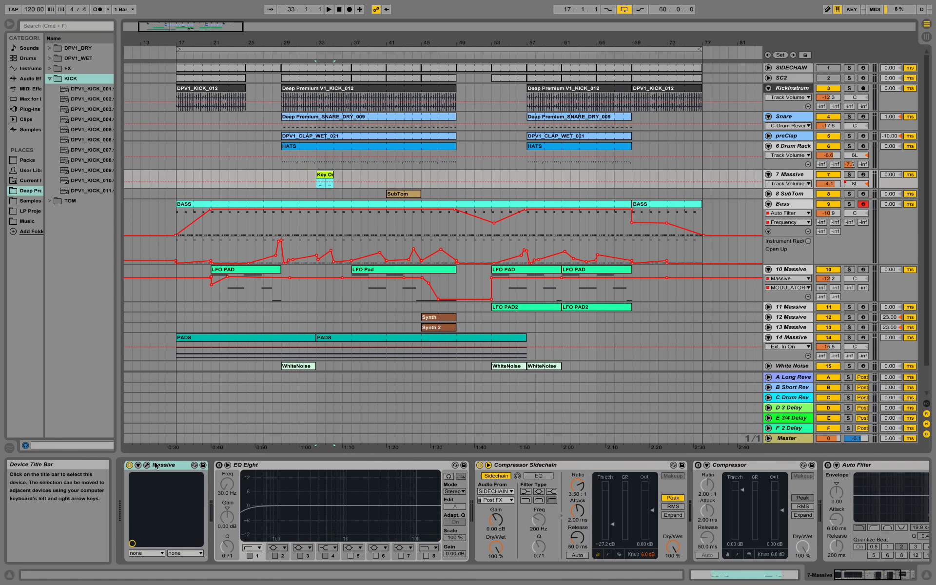
{"action": "double_click", "coordinate": [271, 464]}
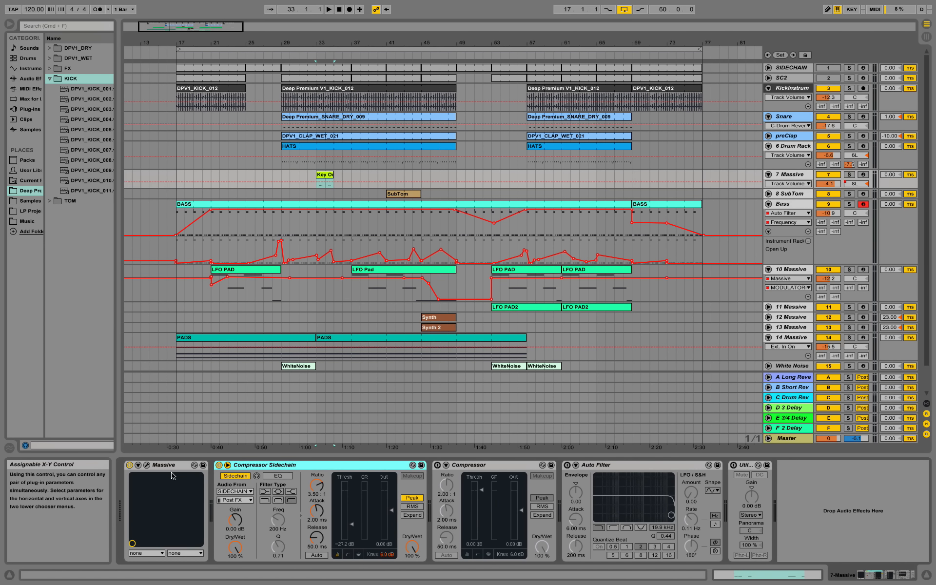
{"action": "left_click", "coordinate": [146, 464]}
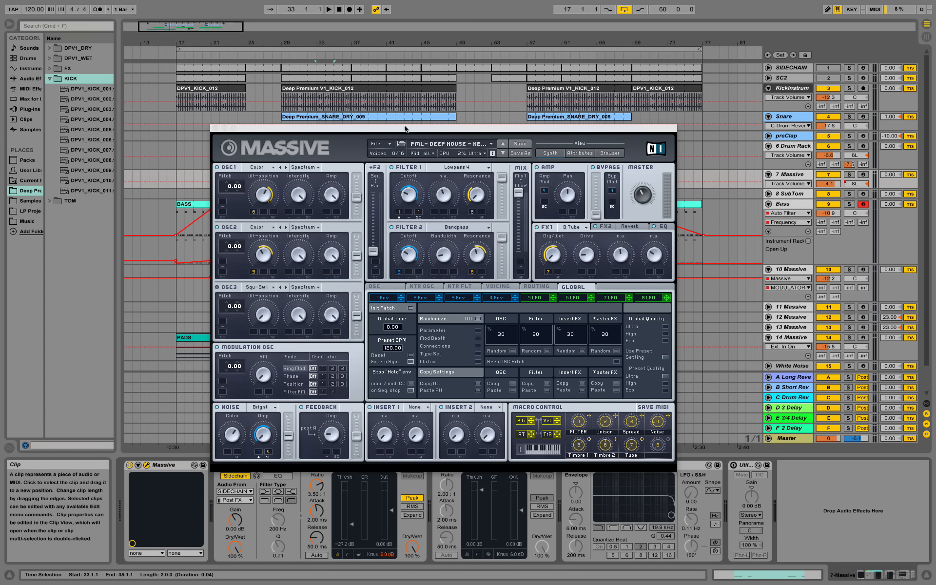
{"action": "left_click_drag", "start_coordinate": [475, 127], "coordinate": [377, 233]}
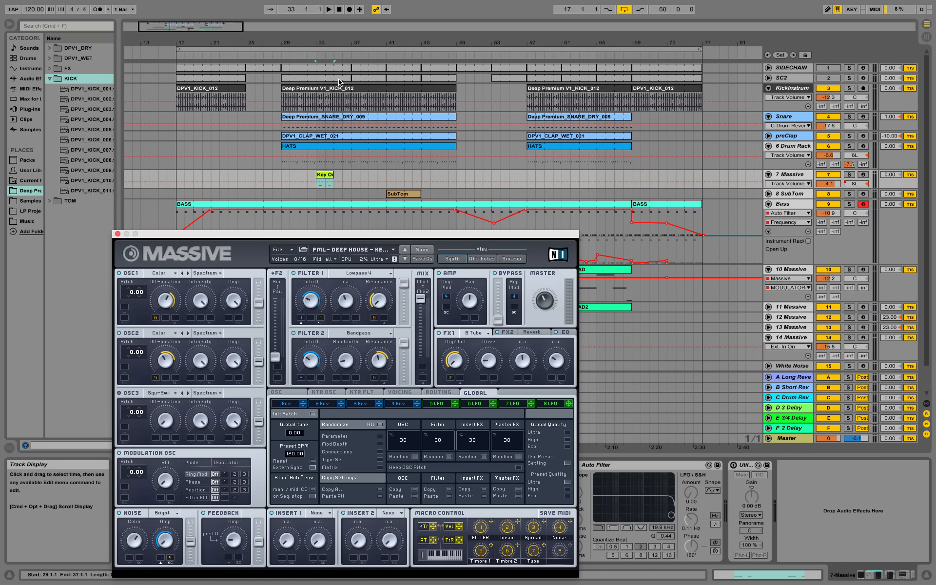
{"action": "left_click_drag", "start_coordinate": [316, 42], "coordinate": [325, 204]}
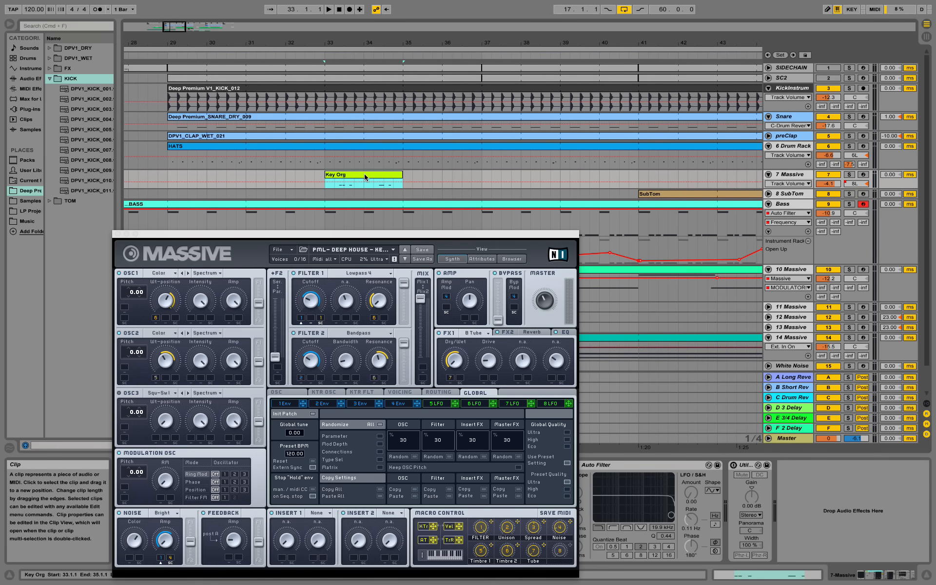
Step: Solo 7 Massive and play the Key Org clip from bar 33
{"action": "key", "text": "s"}
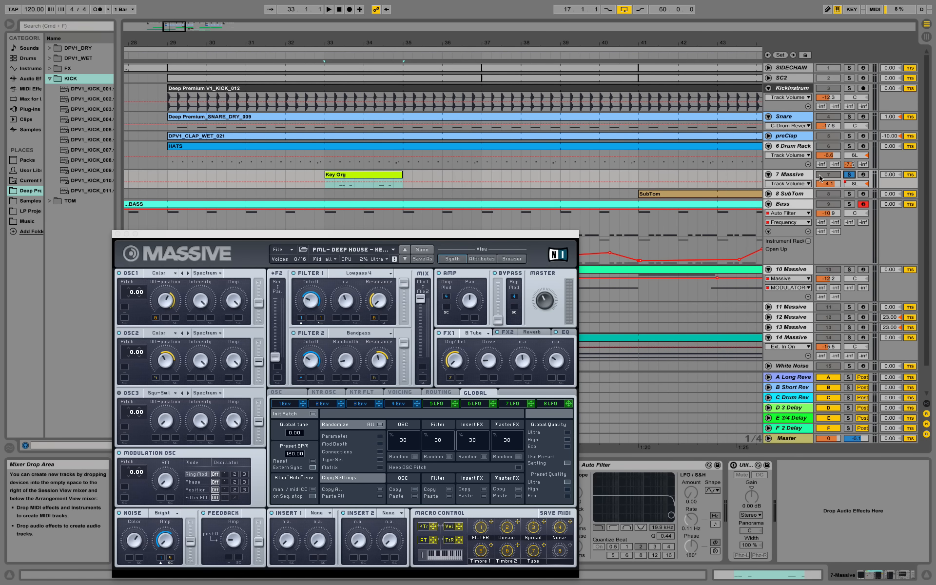
{"action": "left_click", "coordinate": [347, 182]}
{"action": "key", "text": "space"}
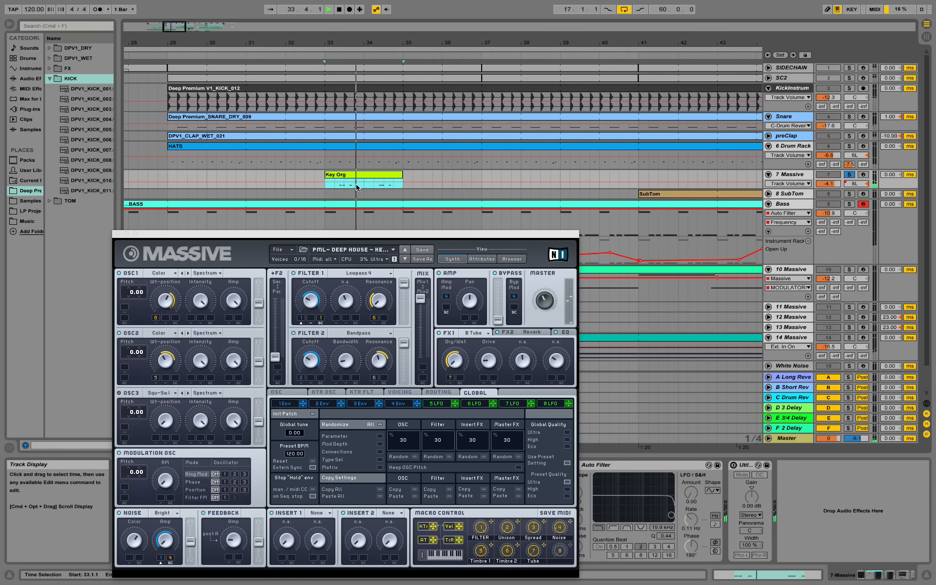
{"action": "key", "text": "space"}
Step: Enlarge the 7 Massive lane, show its Track Panning automation, and audition Key Org from 33.1.1
{"action": "left_click_drag", "start_coordinate": [787, 188], "coordinate": [786, 242]}
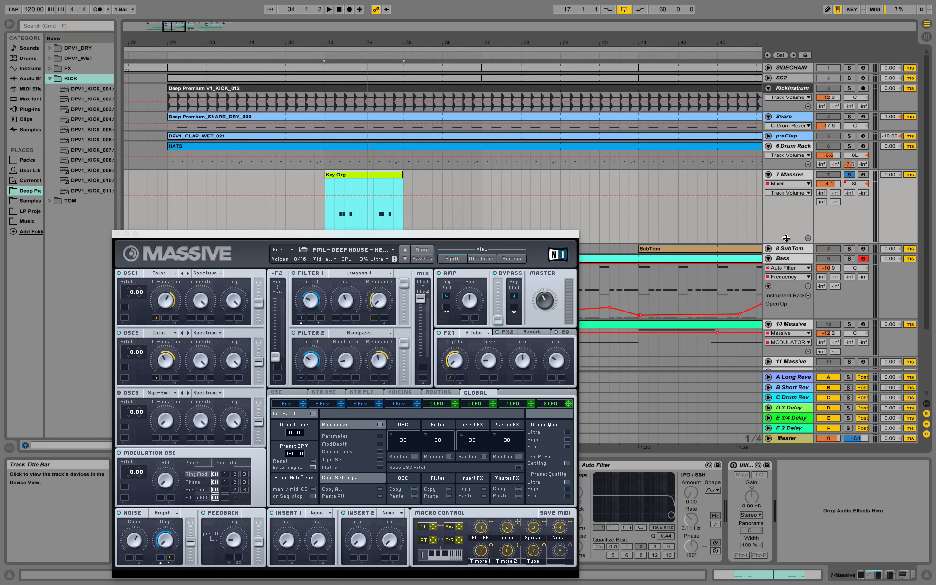
{"action": "left_click", "coordinate": [844, 186]}
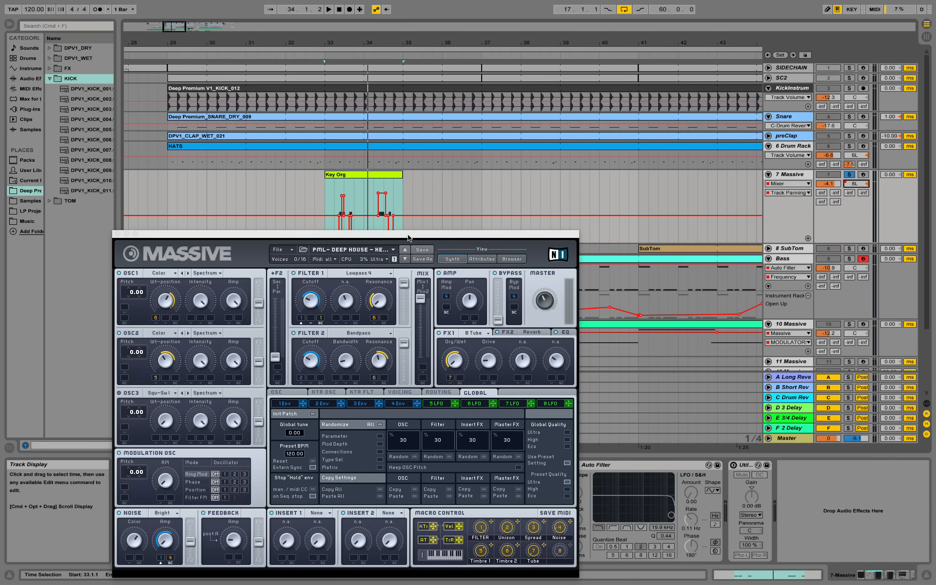
{"action": "left_click_drag", "start_coordinate": [406, 237], "coordinate": [462, 272]}
{"action": "key", "text": "z"}
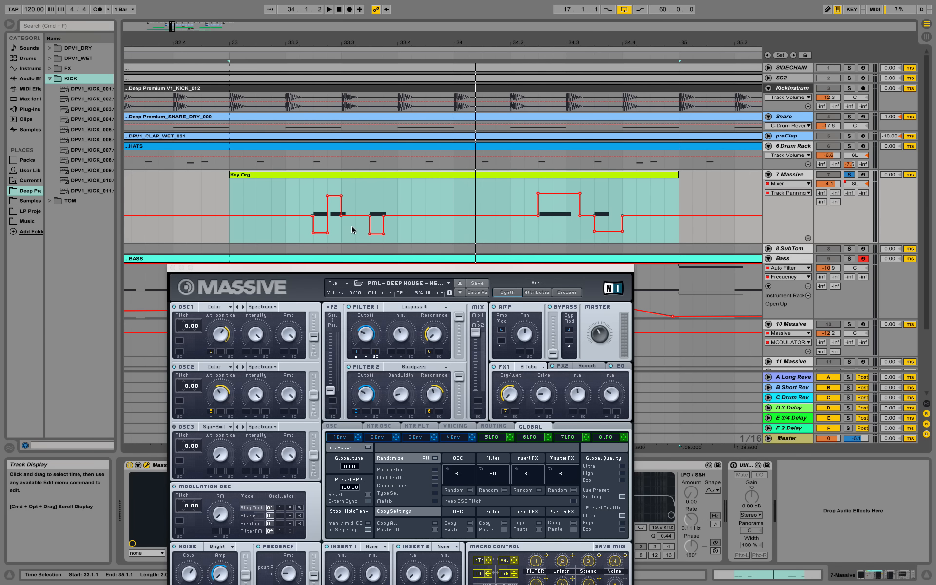
{"action": "left_click", "coordinate": [233, 194]}
{"action": "key", "text": "space"}
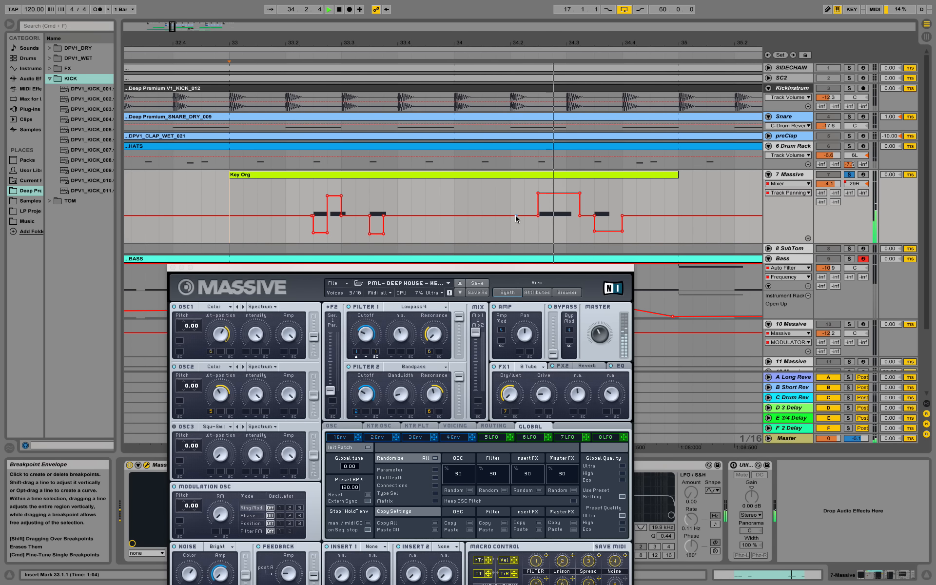
{"action": "key", "text": "space"}
{"action": "left_click_drag", "start_coordinate": [542, 42], "coordinate": [496, 8]}
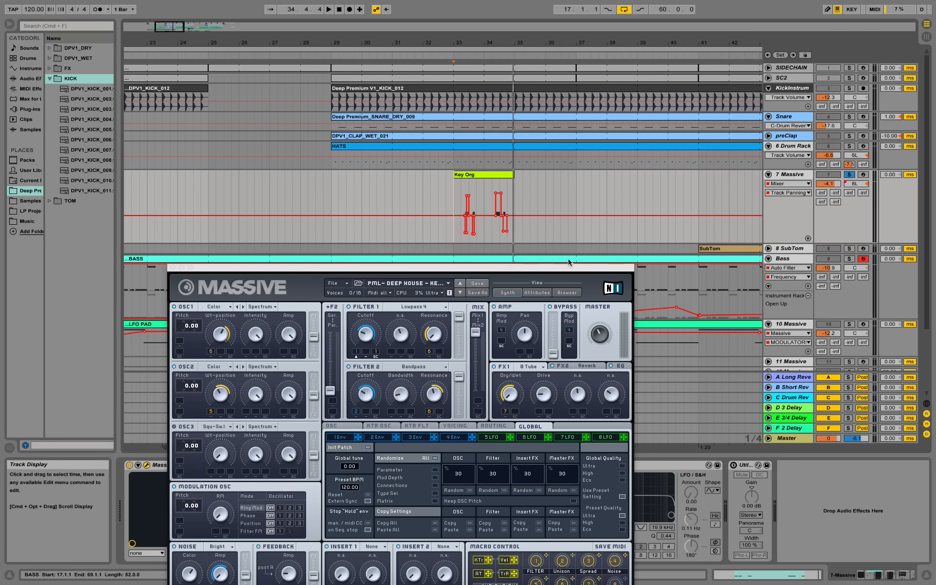
{"action": "left_click_drag", "start_coordinate": [201, 268], "coordinate": [176, 134]}
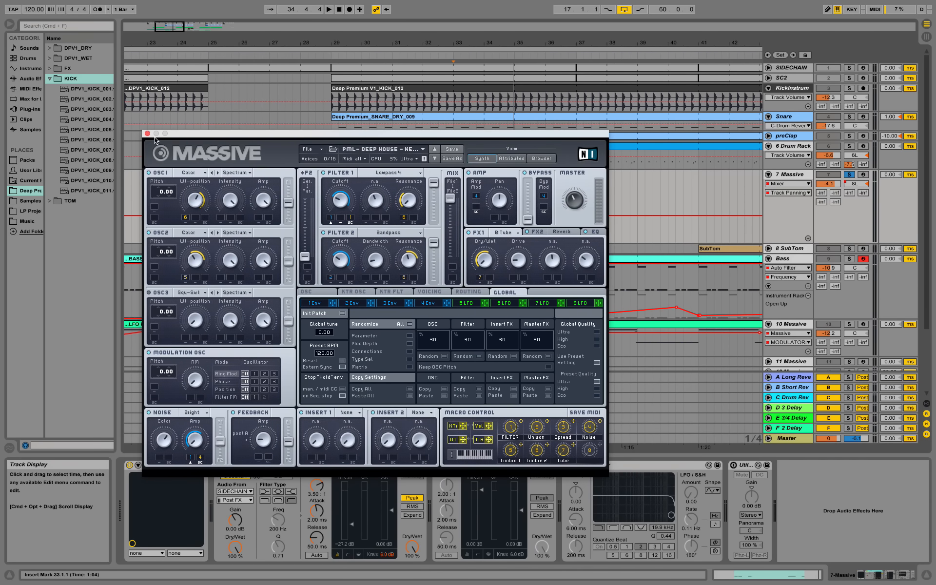
Step: Close the Massive window and zoom the arrangement out to about bars 19–53
{"action": "left_click", "coordinate": [147, 134]}
{"action": "left_click_drag", "start_coordinate": [269, 42], "coordinate": [269, 25]}
{"action": "left_click_drag", "start_coordinate": [386, 24], "coordinate": [375, 13]}
{"action": "scroll", "coordinate": [718, 196], "scroll_direction": "down", "scroll_amount": 3}
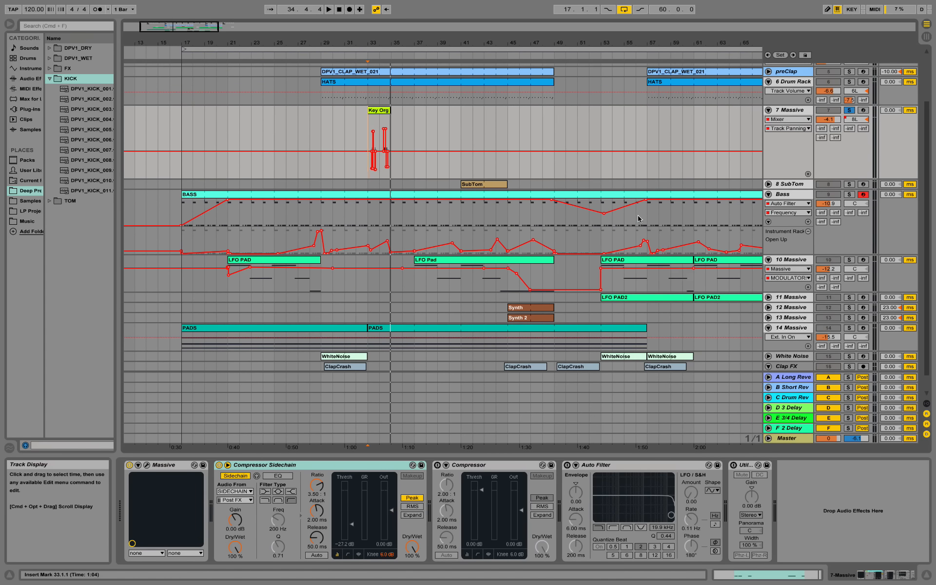
Step: Unfold, enlarge and solo 12 Massive, zooming in to bars 33–54
{"action": "left_click", "coordinate": [791, 307]}
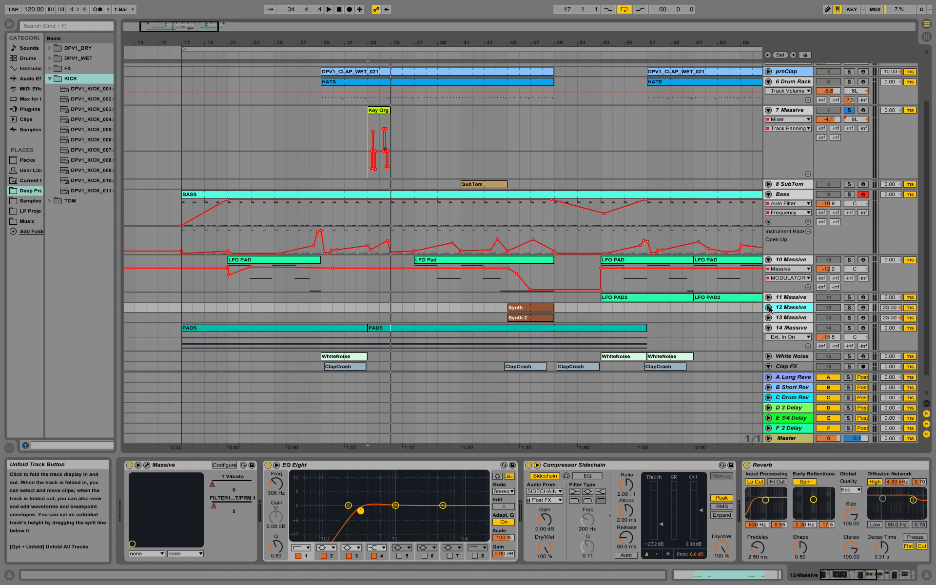
{"action": "left_click", "coordinate": [769, 307]}
{"action": "left_click_drag", "start_coordinate": [797, 322], "coordinate": [793, 344]}
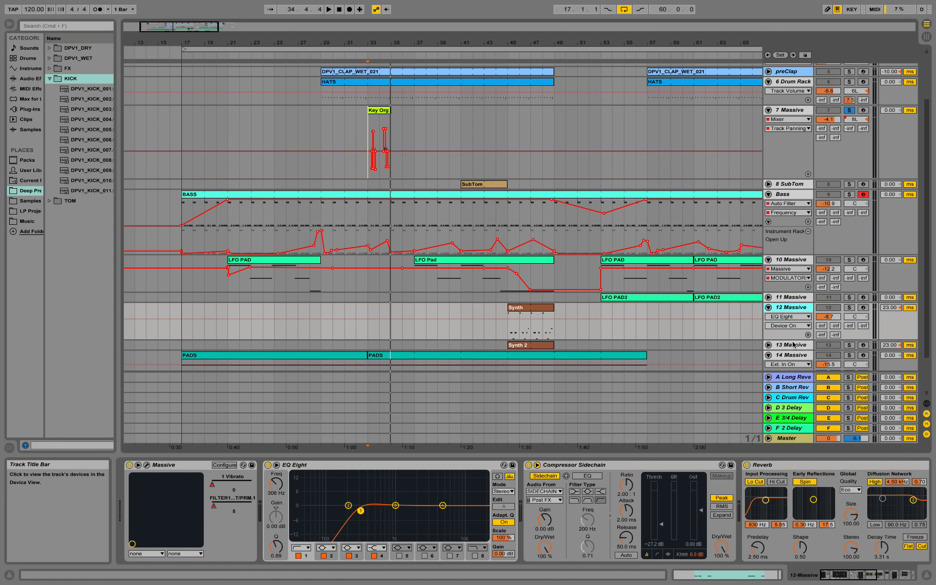
{"action": "left_click", "coordinate": [850, 308]}
{"action": "left_click_drag", "start_coordinate": [527, 42], "coordinate": [513, 75]}
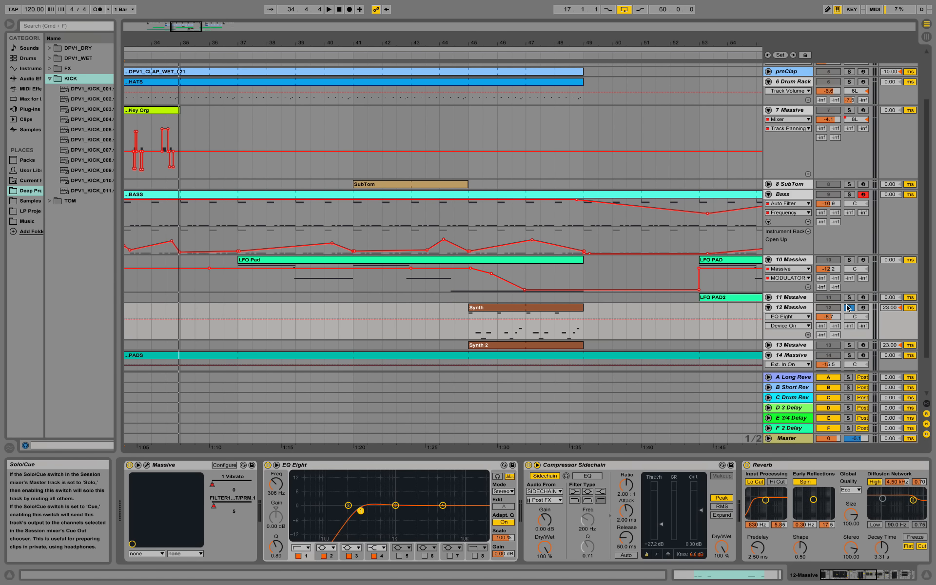
Step: Play 12 Massive from bar 41, fold 7 Massive to one row, and select the Synth clip
{"action": "left_click", "coordinate": [413, 312]}
{"action": "scroll", "coordinate": [422, 313], "scroll_direction": "down", "scroll_amount": 2}
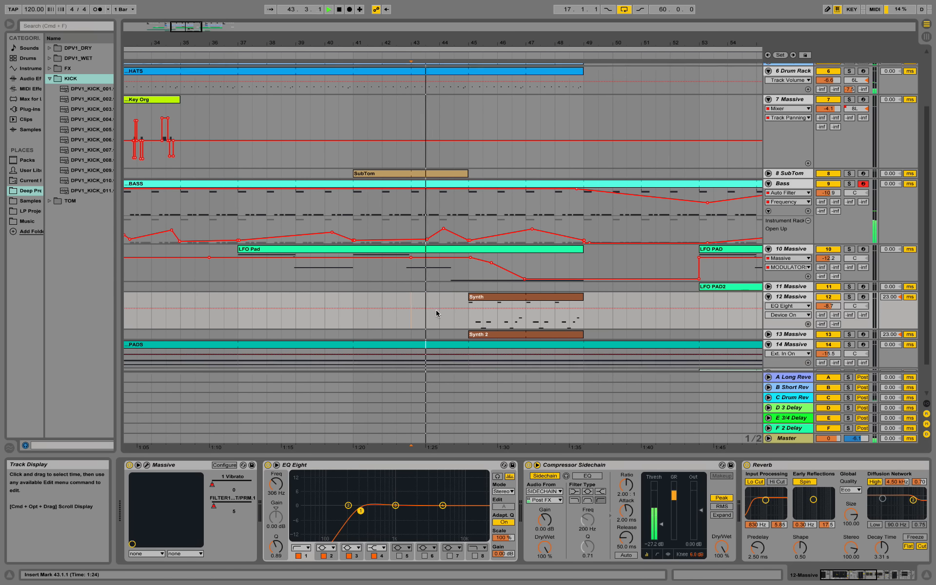
{"action": "left_click", "coordinate": [353, 281]}
{"action": "key", "text": "space"}
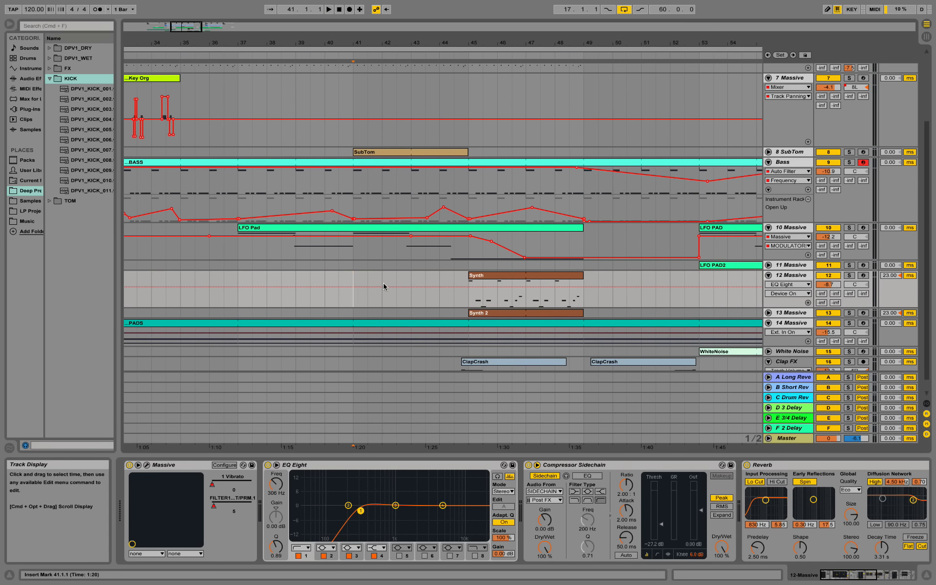
{"action": "key", "text": "space"}
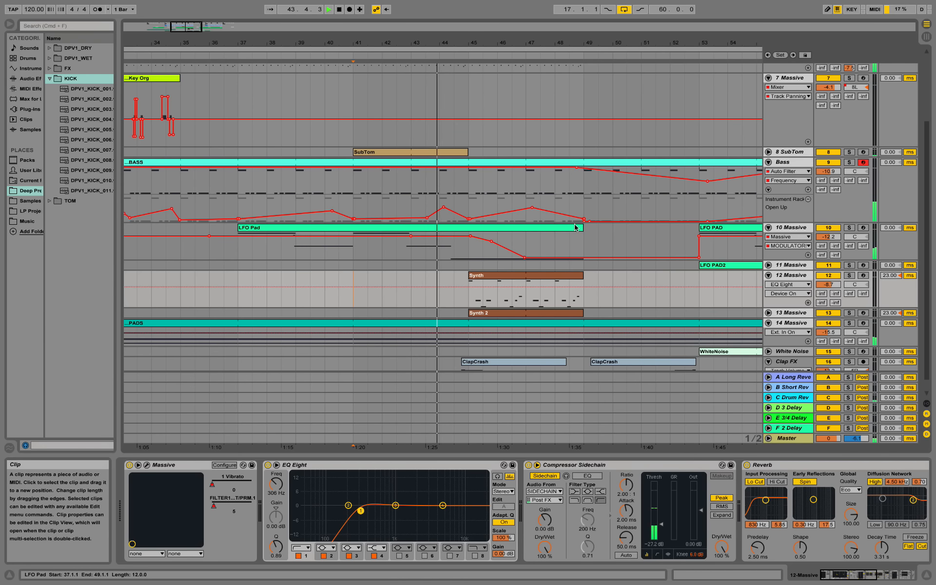
{"action": "scroll", "coordinate": [575, 228], "scroll_direction": "down", "scroll_amount": 1}
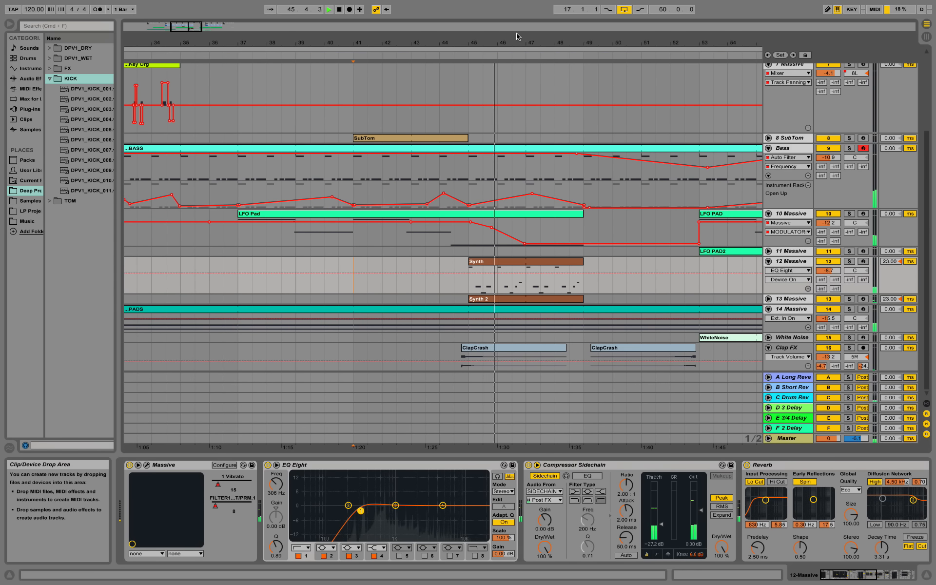
{"action": "left_click_drag", "start_coordinate": [527, 43], "coordinate": [441, 35]}
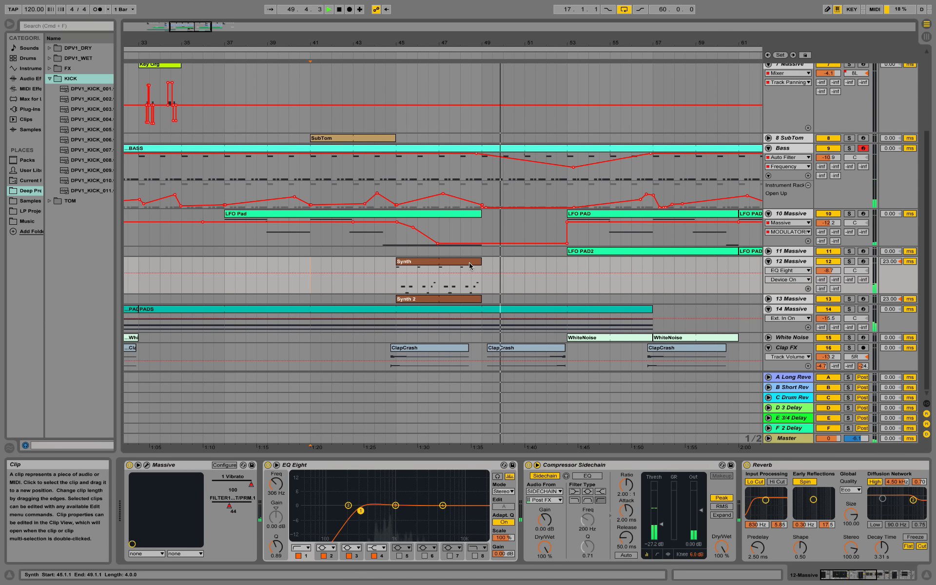
{"action": "scroll", "coordinate": [469, 266], "scroll_direction": "up", "scroll_amount": 5}
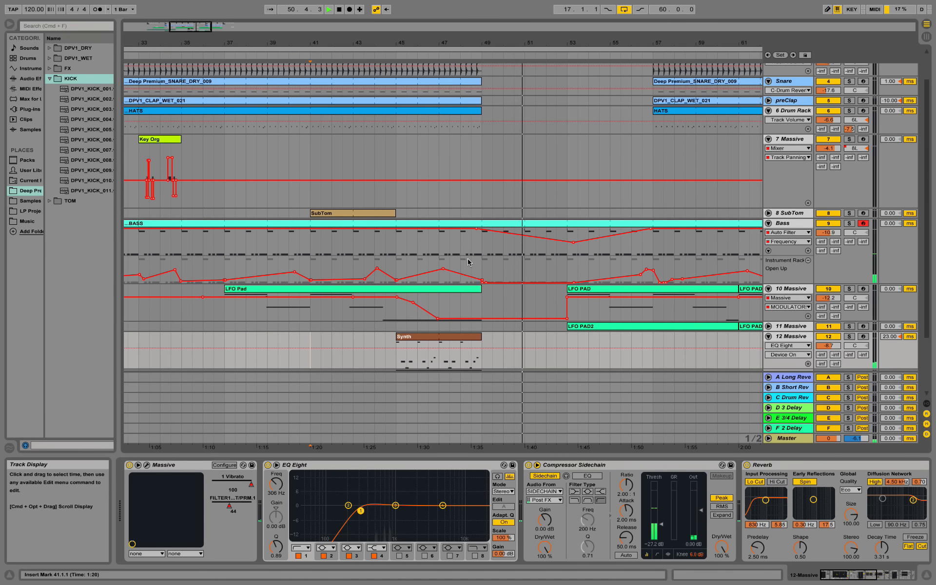
{"action": "scroll", "coordinate": [471, 262], "scroll_direction": "down", "scroll_amount": 3}
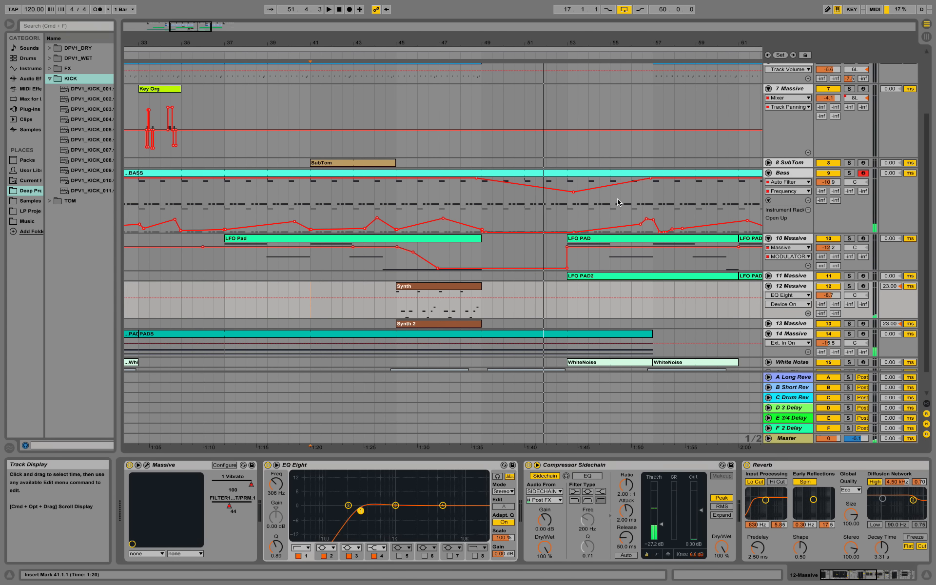
{"action": "left_click", "coordinate": [769, 89]}
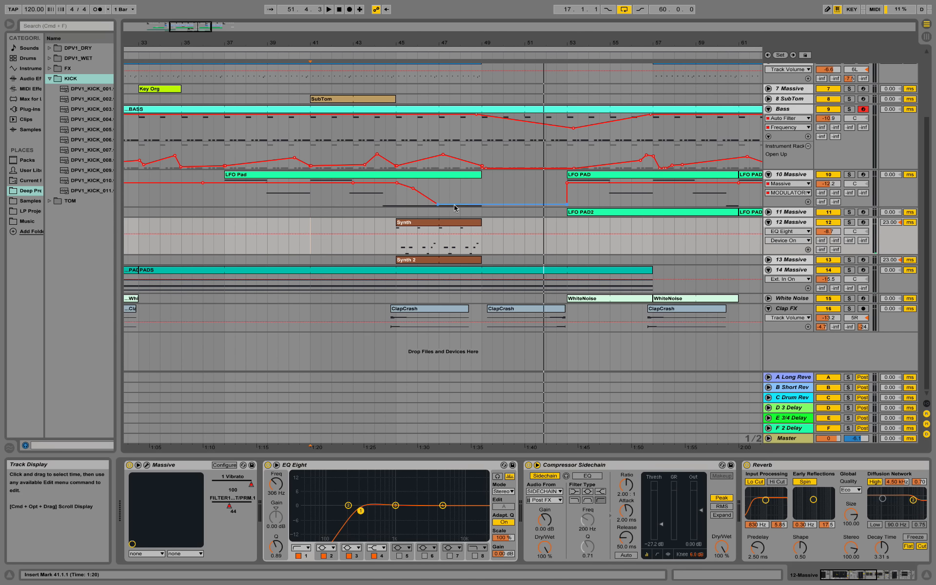
{"action": "left_click", "coordinate": [440, 222]}
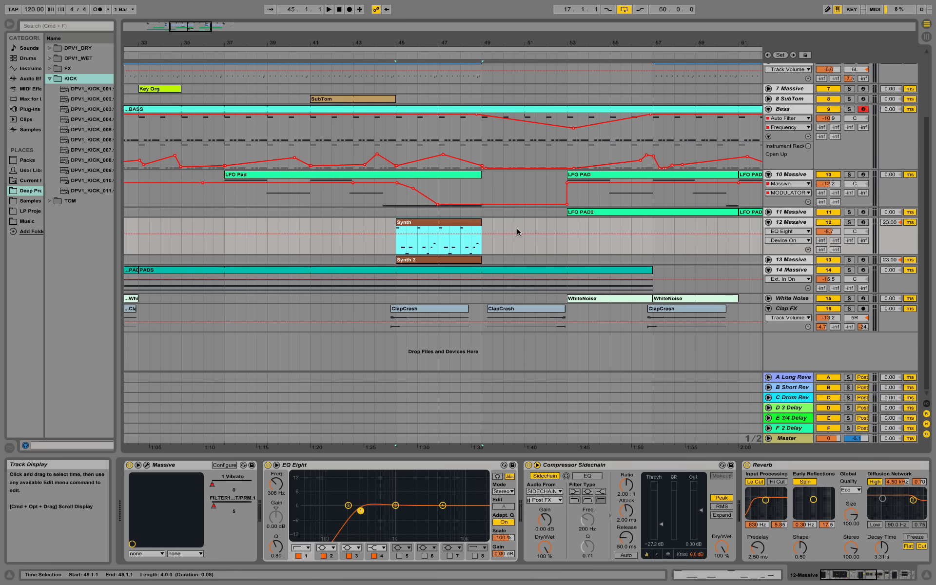
Step: Open the Synth clip's note editor, enlarge it and zoom in vertically
{"action": "double_click", "coordinate": [474, 227]}
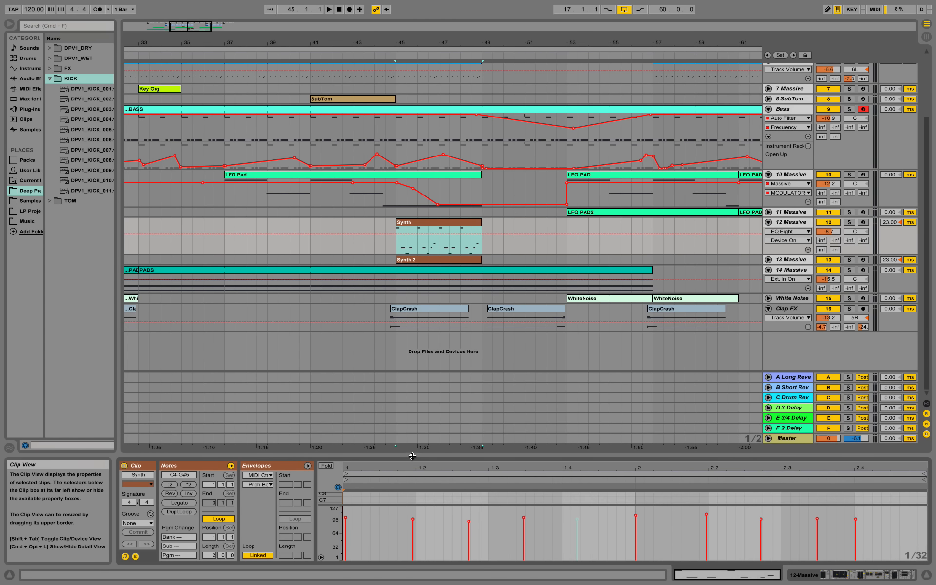
{"action": "left_click_drag", "start_coordinate": [414, 456], "coordinate": [417, 205]}
{"action": "left_click_drag", "start_coordinate": [327, 352], "coordinate": [337, 401]}
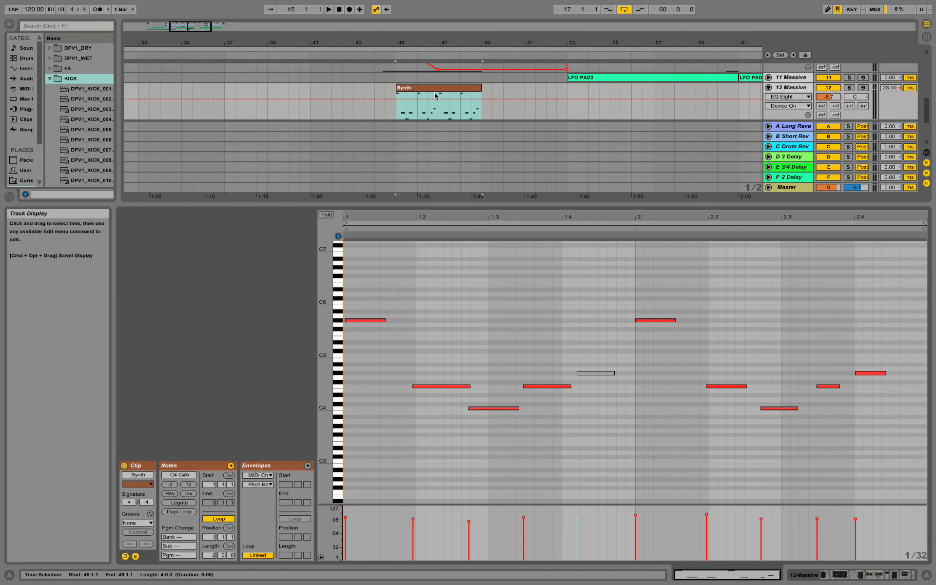
Step: Solo track 12 Massive, audition it, then show its device chain and stop playback
{"action": "left_click", "coordinate": [850, 88]}
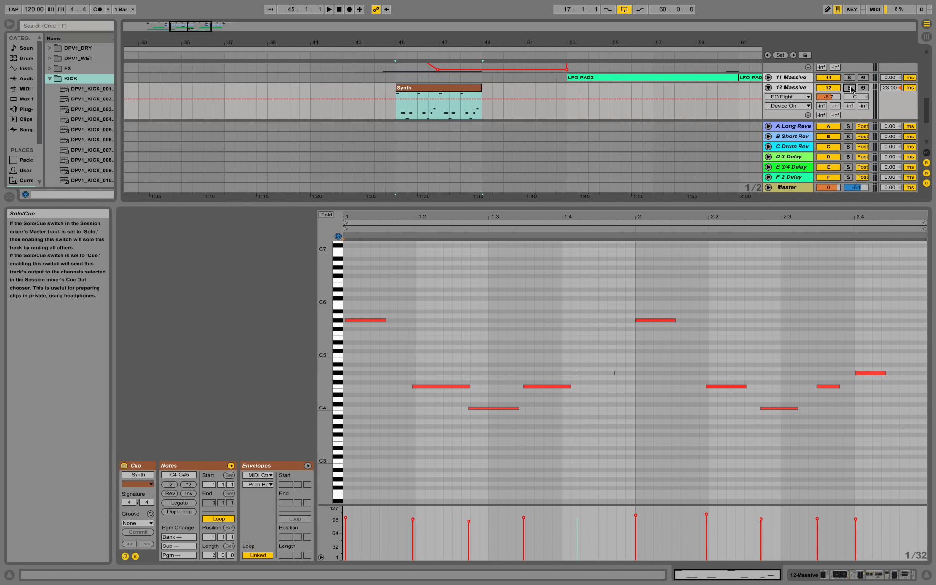
{"action": "key", "text": "space"}
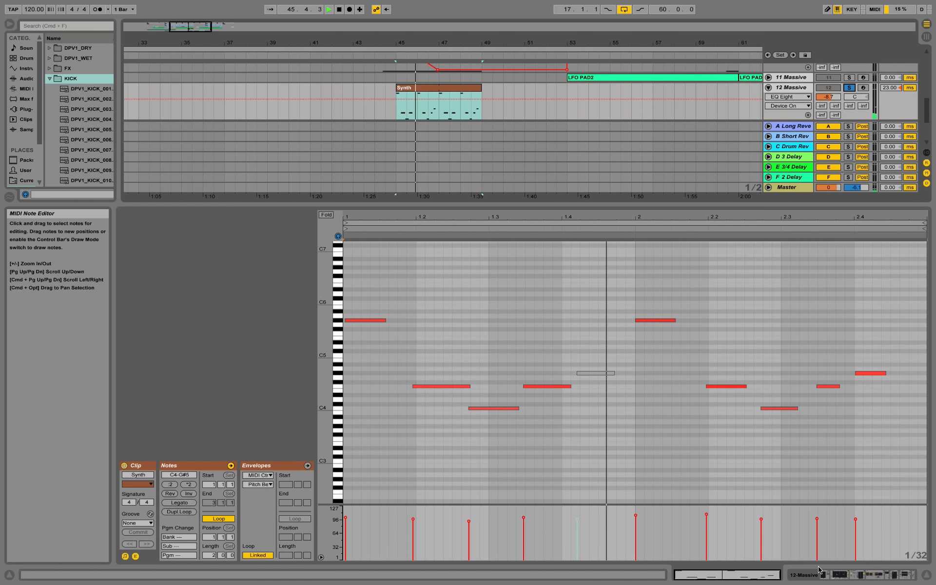
{"action": "left_click", "coordinate": [833, 579]}
{"action": "key", "text": "space"}
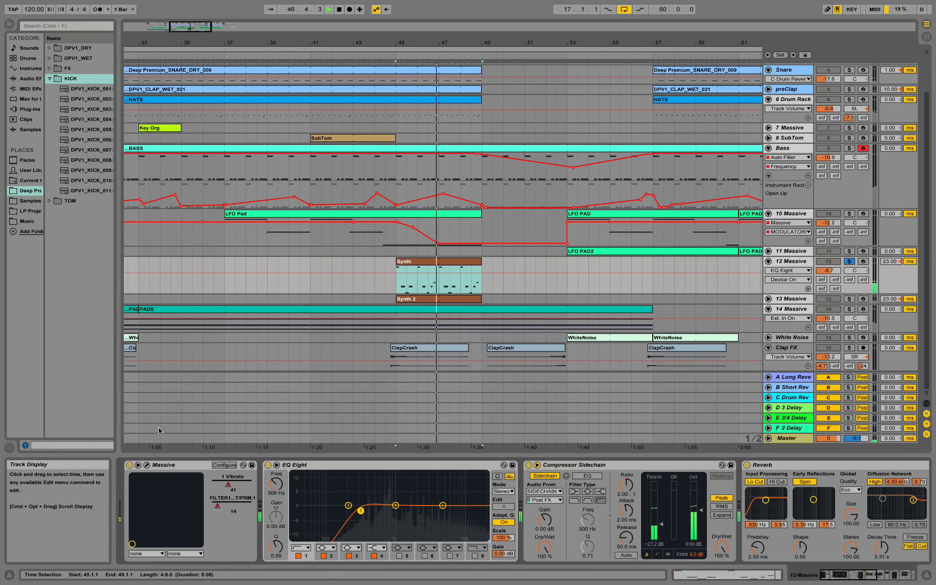
Step: Open the Massive synth editor on its oscillator glide and vibrato settings
{"action": "left_click", "coordinate": [146, 465]}
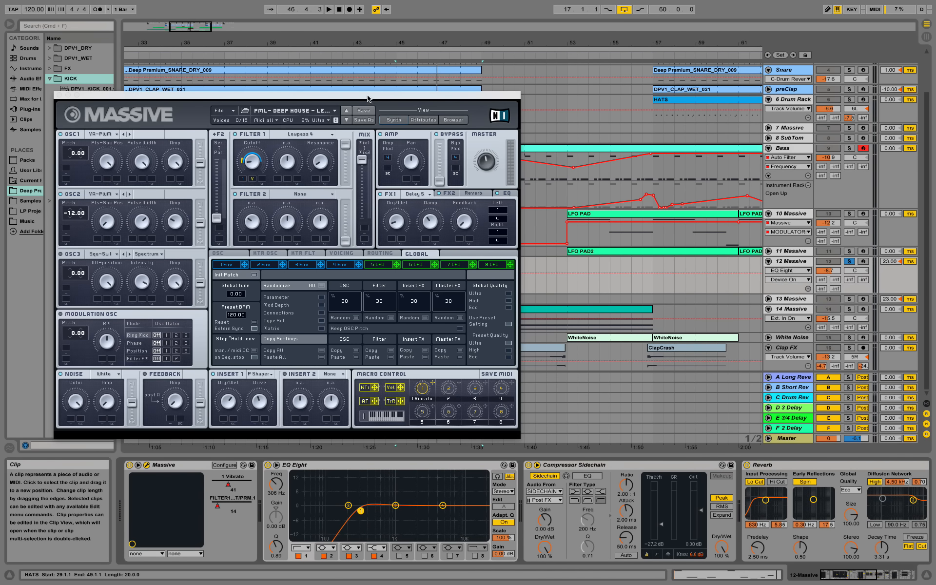
{"action": "left_click_drag", "start_coordinate": [366, 91], "coordinate": [634, 143]}
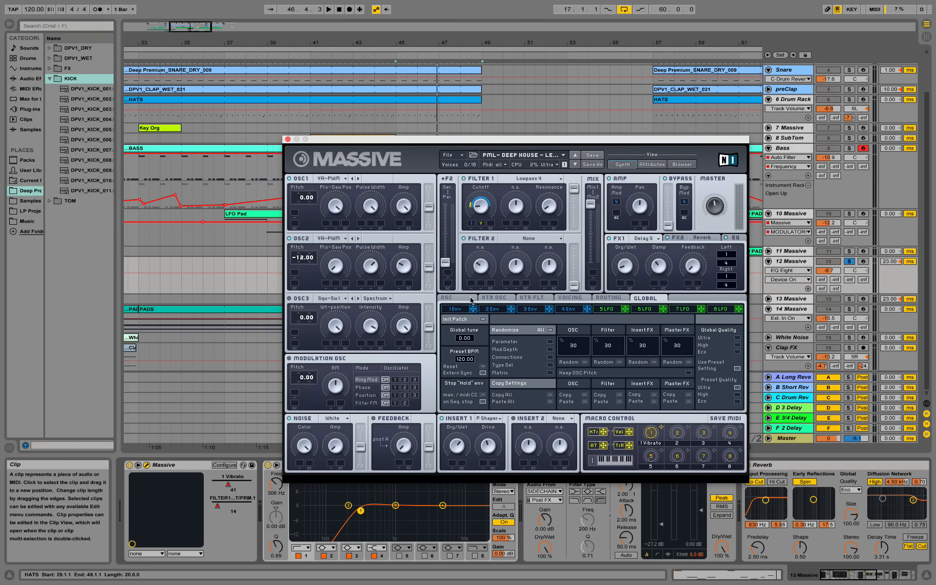
{"action": "left_click", "coordinate": [459, 298]}
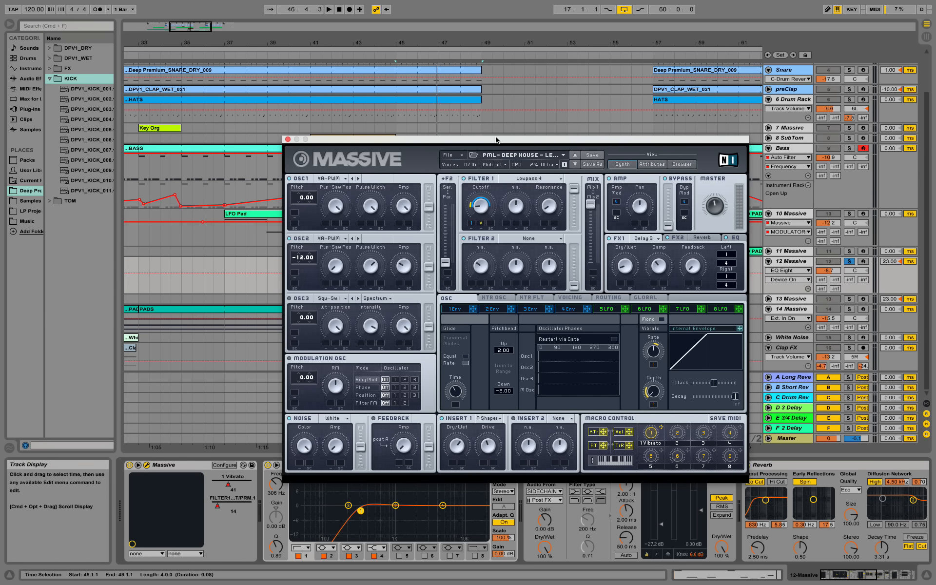
Step: Play the Synth clip from bar 45 and raise Massive's Glide Time, moving the window aside
{"action": "left_click_drag", "start_coordinate": [497, 139], "coordinate": [656, 96]}
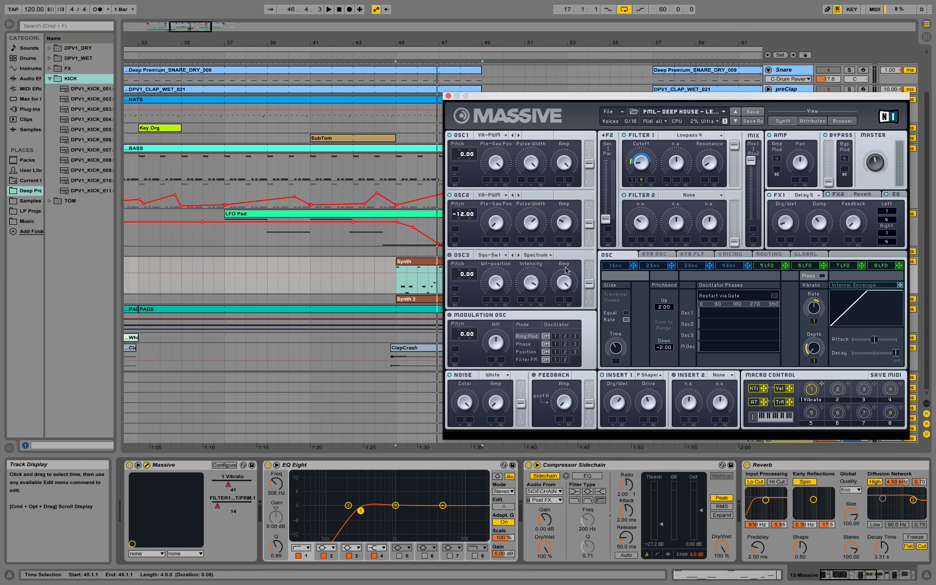
{"action": "left_click", "coordinate": [415, 292]}
{"action": "key", "text": "space"}
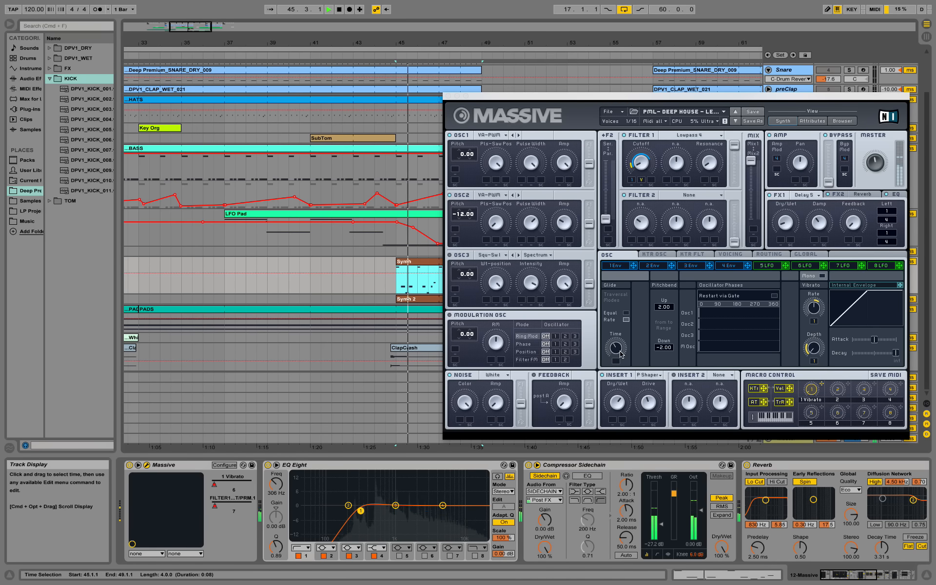
{"action": "mouse_move", "coordinate": [620, 351]}
{"action": "left_mouse_down"}
{"action": "mouse_move", "coordinate": [624, 326]}
{"action": "mouse_move", "coordinate": [626, 352]}
{"action": "left_mouse_up"}
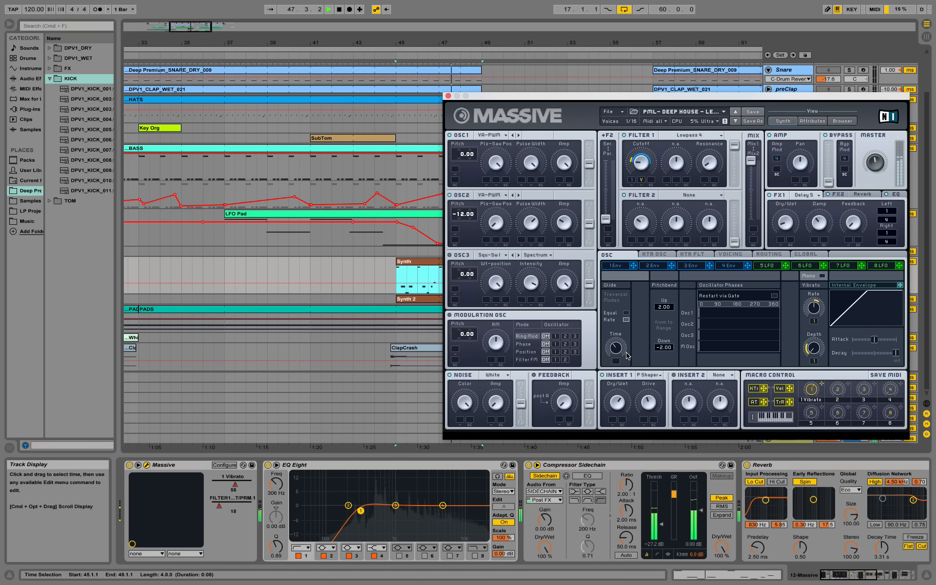
{"action": "left_click_drag", "start_coordinate": [500, 99], "coordinate": [241, 110]}
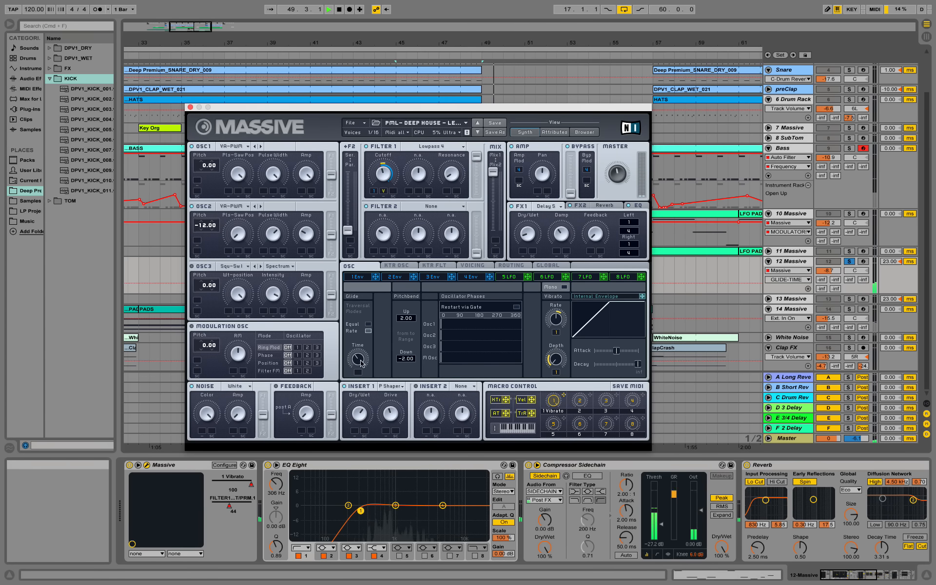
{"action": "left_click_drag", "start_coordinate": [242, 110], "coordinate": [17, 102]}
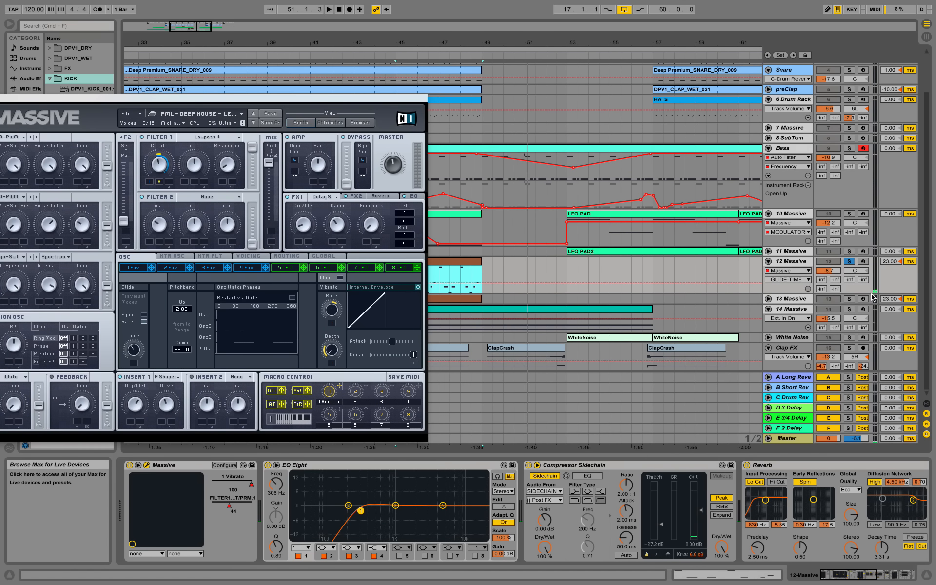
{"action": "left_click_drag", "start_coordinate": [859, 577], "coordinate": [879, 580]}
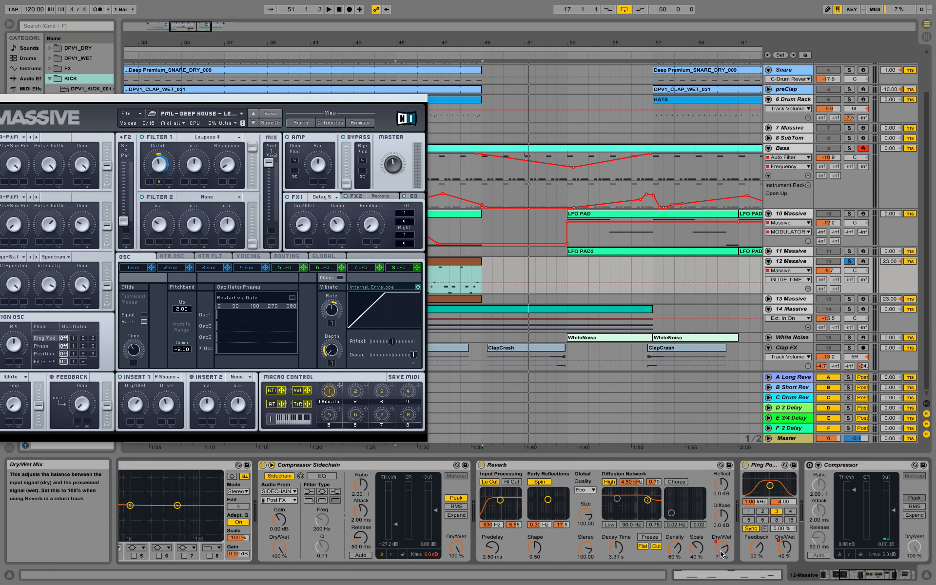
Step: Set track 12's automation to Reverb Dry/Wet, enlarge its lane and audition the Synth clip's end
{"action": "left_click", "coordinate": [783, 271]}
{"action": "left_click", "coordinate": [786, 318]}
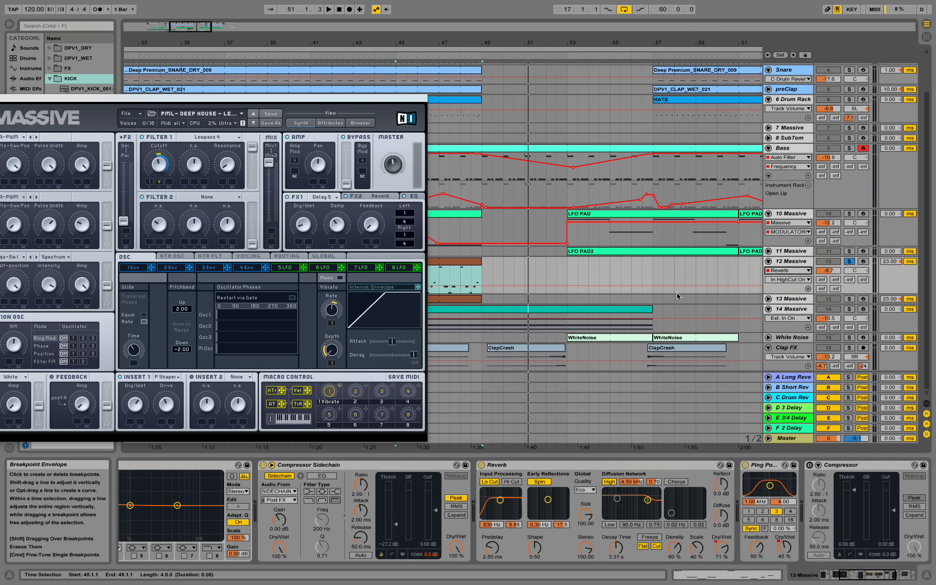
{"action": "left_click", "coordinate": [788, 280]}
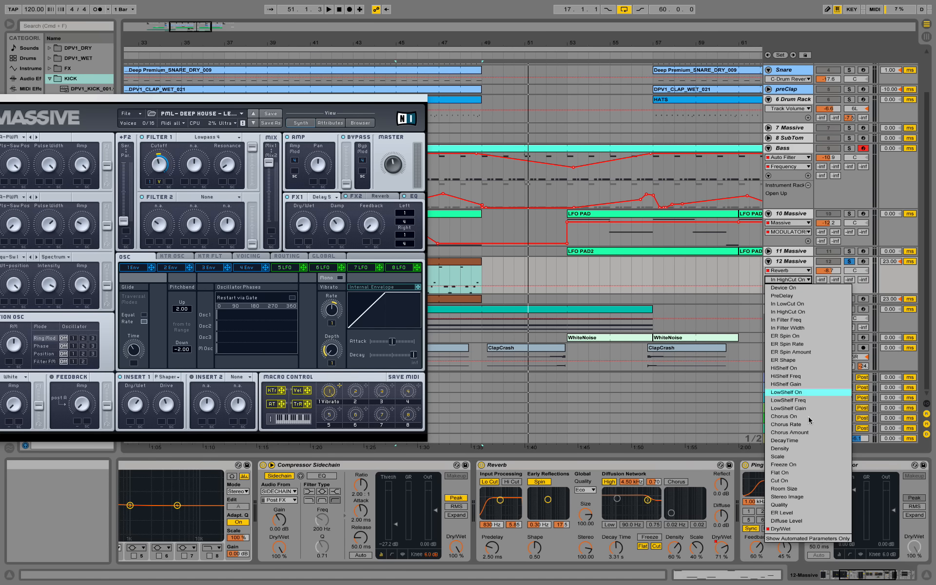
{"action": "left_click", "coordinate": [793, 528]}
{"action": "left_click_drag", "start_coordinate": [793, 295], "coordinate": [793, 320]}
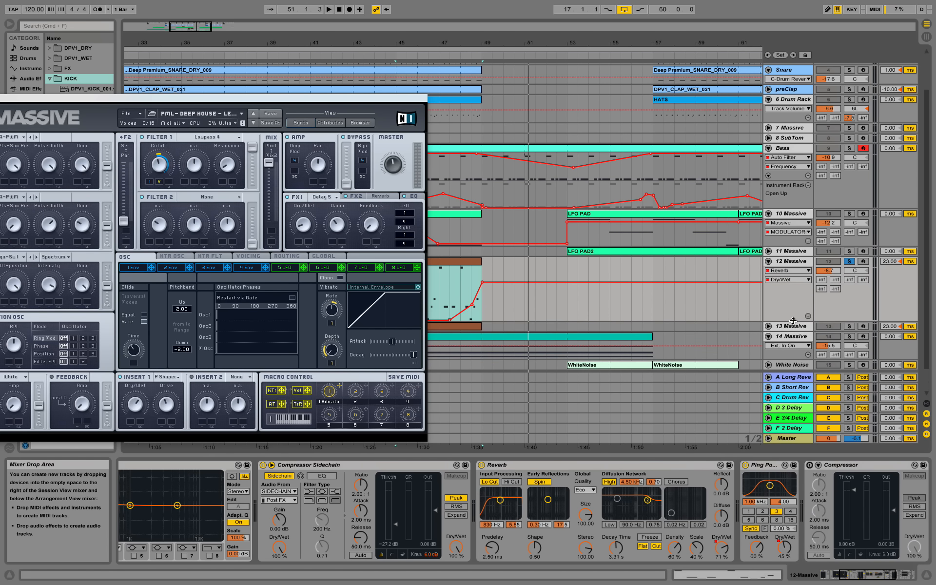
{"action": "left_click_drag", "start_coordinate": [452, 37], "coordinate": [529, 85]}
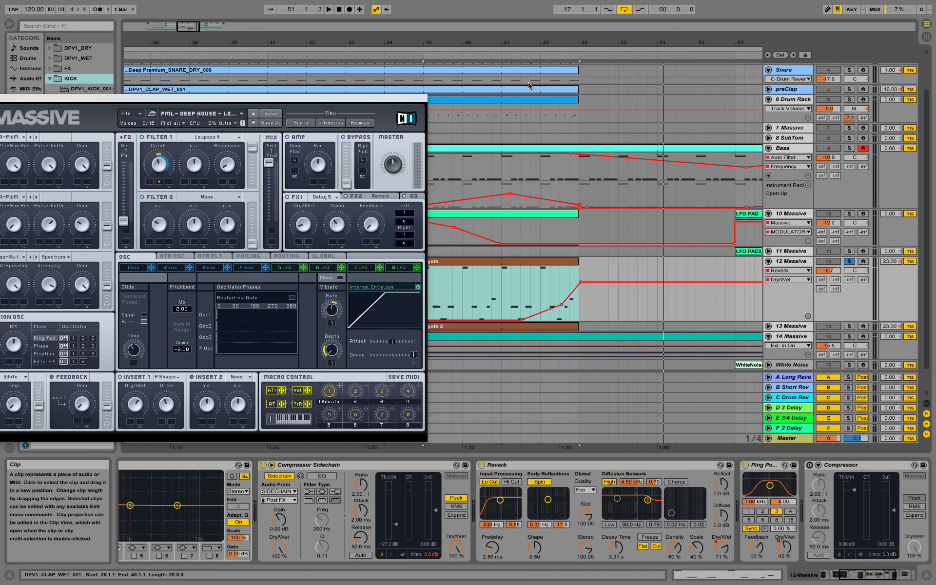
{"action": "left_click", "coordinate": [498, 53]}
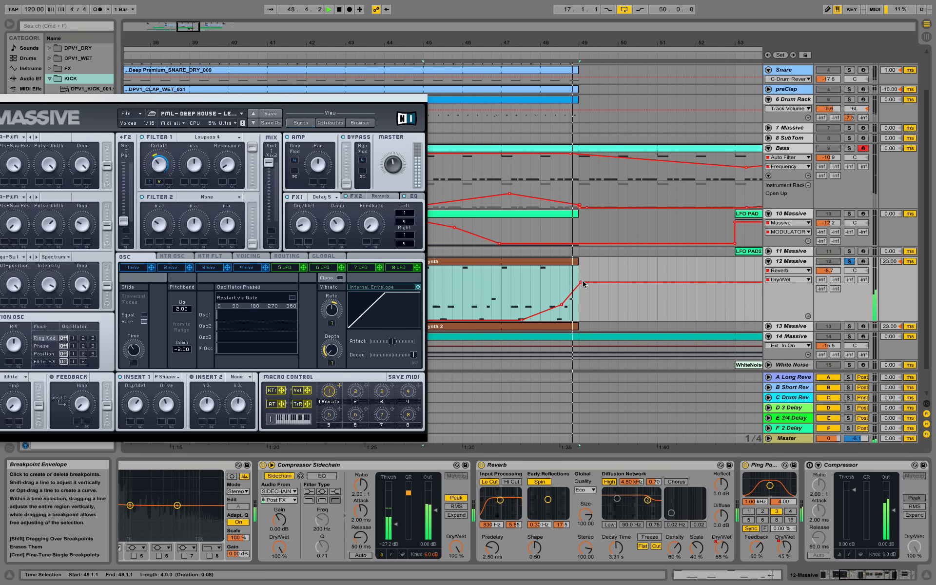
{"action": "key", "text": "space"}
Step: Show the Ping Pong Delay Dry/Wet automation, review it around bar 49, then view the whole song
{"action": "left_click", "coordinate": [721, 551]}
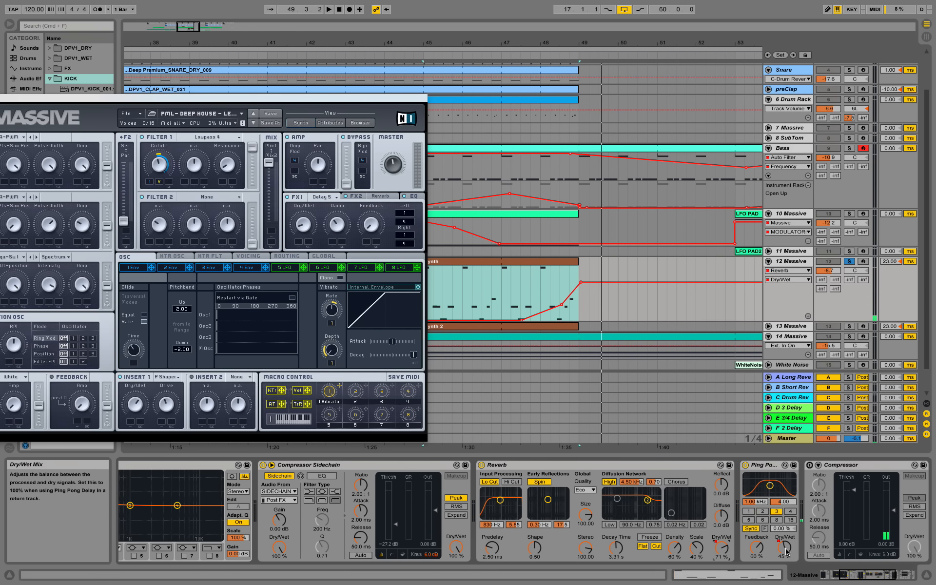
{"action": "left_click", "coordinate": [784, 549]}
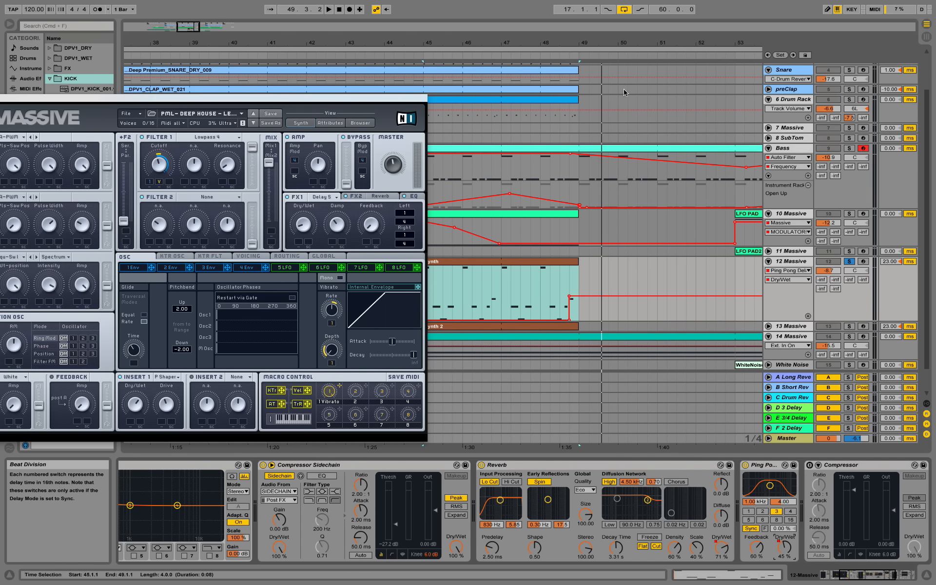
{"action": "left_click_drag", "start_coordinate": [582, 44], "coordinate": [523, 160]}
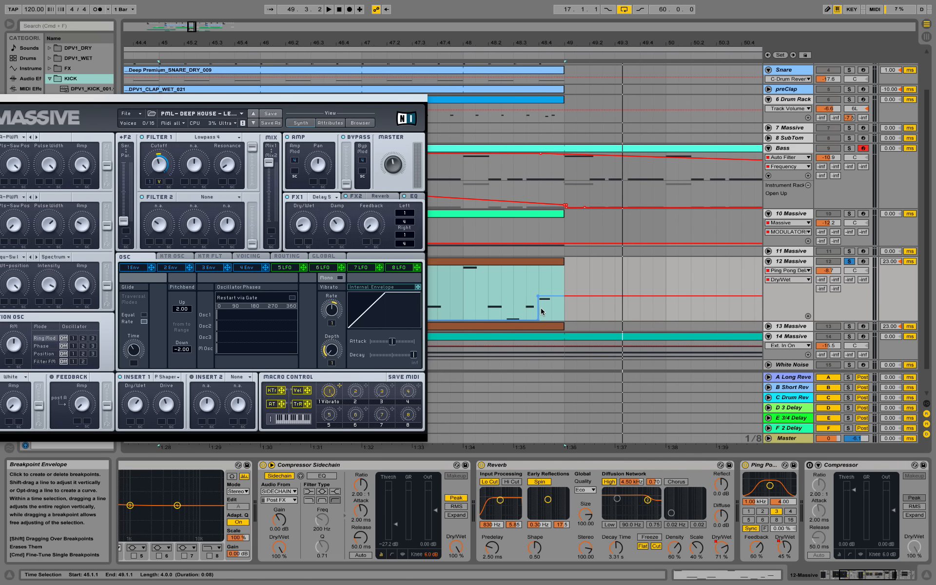
{"action": "left_click", "coordinate": [458, 55]}
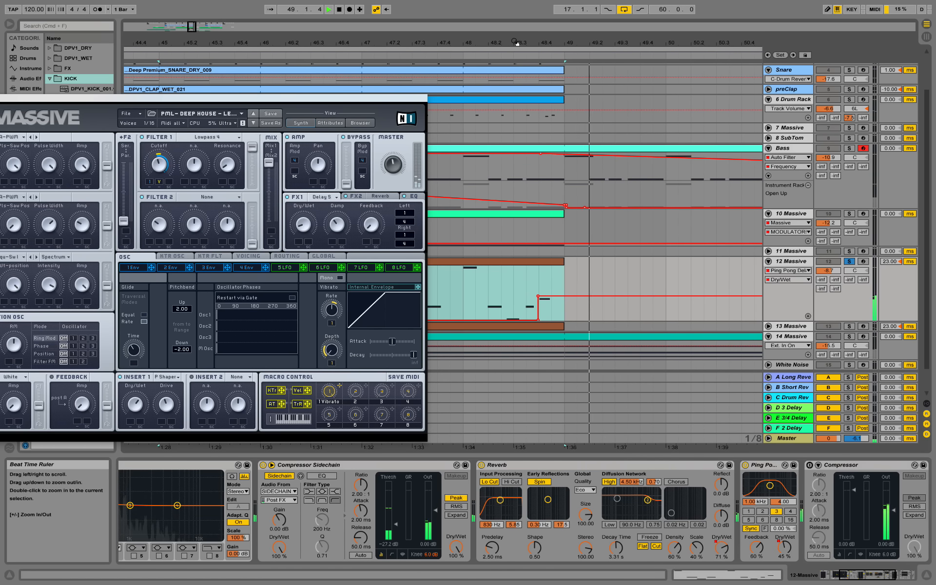
{"action": "left_click_drag", "start_coordinate": [518, 44], "coordinate": [506, 3]}
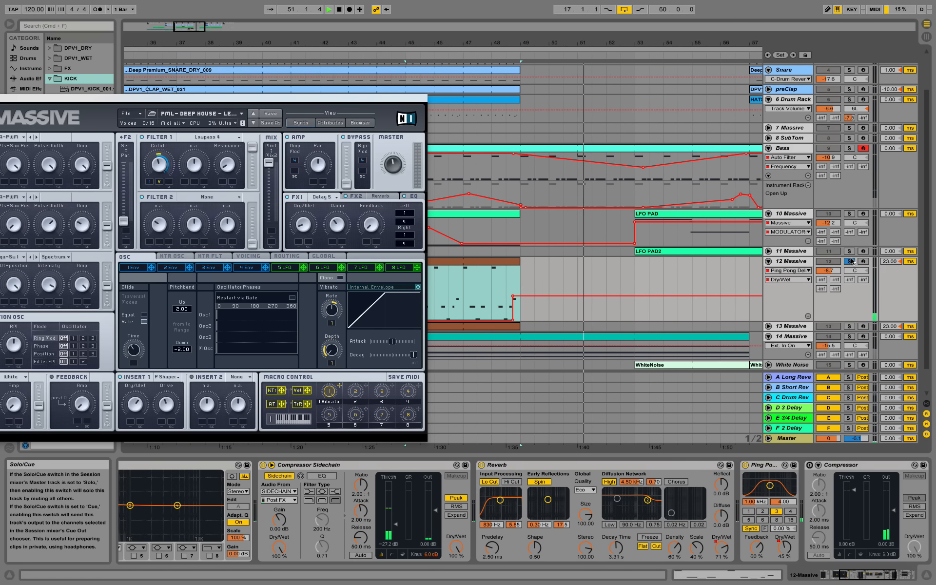
{"action": "left_click_drag", "start_coordinate": [618, 43], "coordinate": [617, 15]}
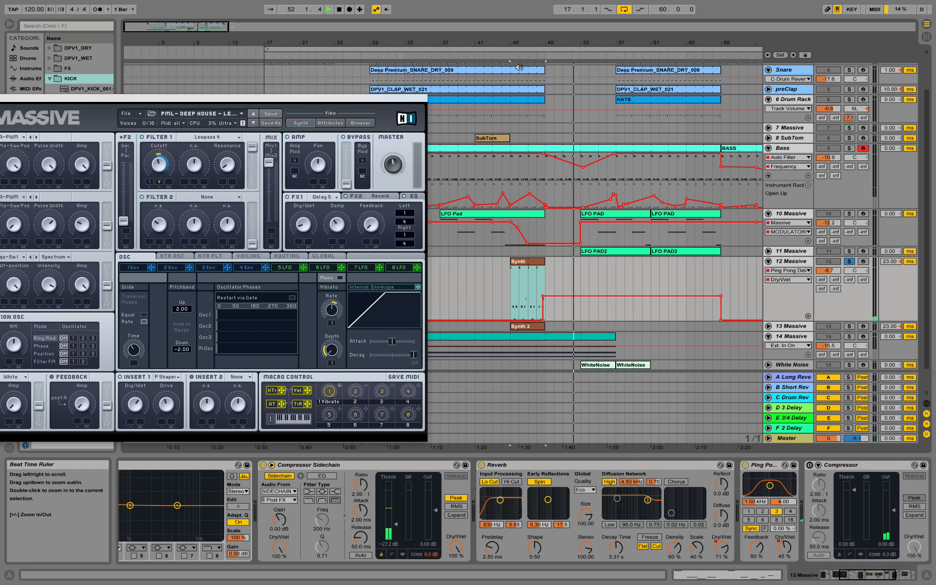
Step: Close Massive and unfold White Noise, showing its volume envelope and Operator, Compressor, EQ Eight chain
{"action": "left_click_drag", "start_coordinate": [16, 99], "coordinate": [56, 109]}
{"action": "left_click", "coordinate": [16, 108]}
{"action": "scroll", "coordinate": [540, 217], "scroll_direction": "down", "scroll_amount": 2}
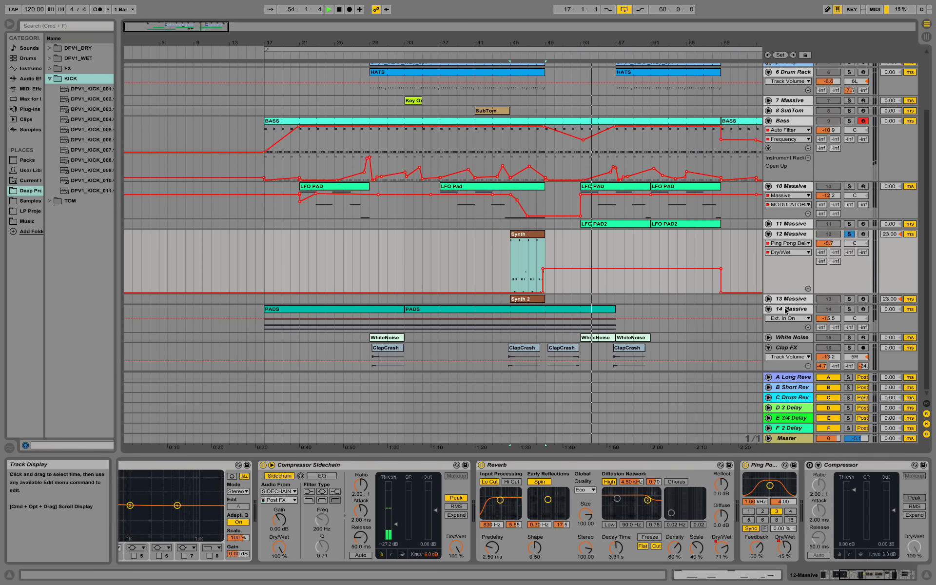
{"action": "left_click_drag", "start_coordinate": [619, 39], "coordinate": [617, 73]}
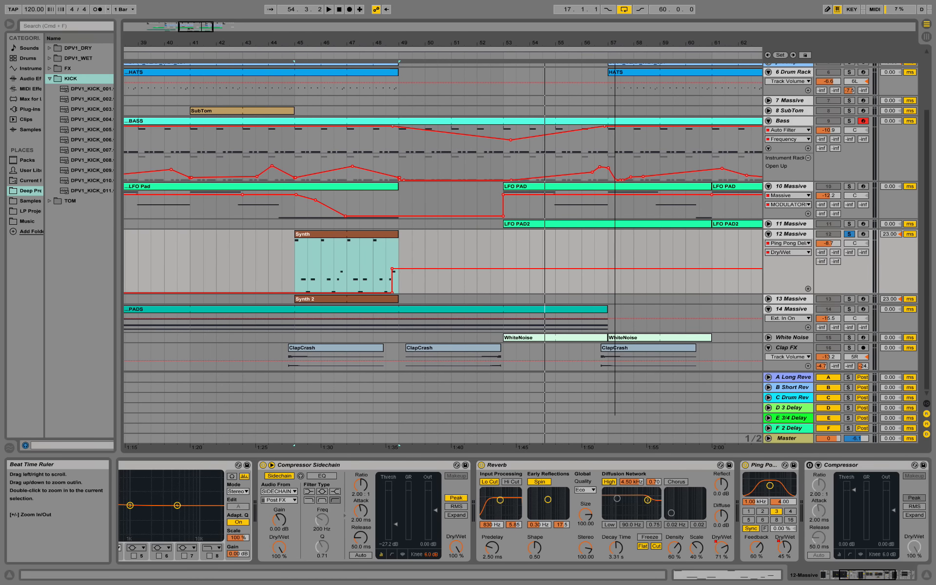
{"action": "left_click", "coordinate": [767, 338]}
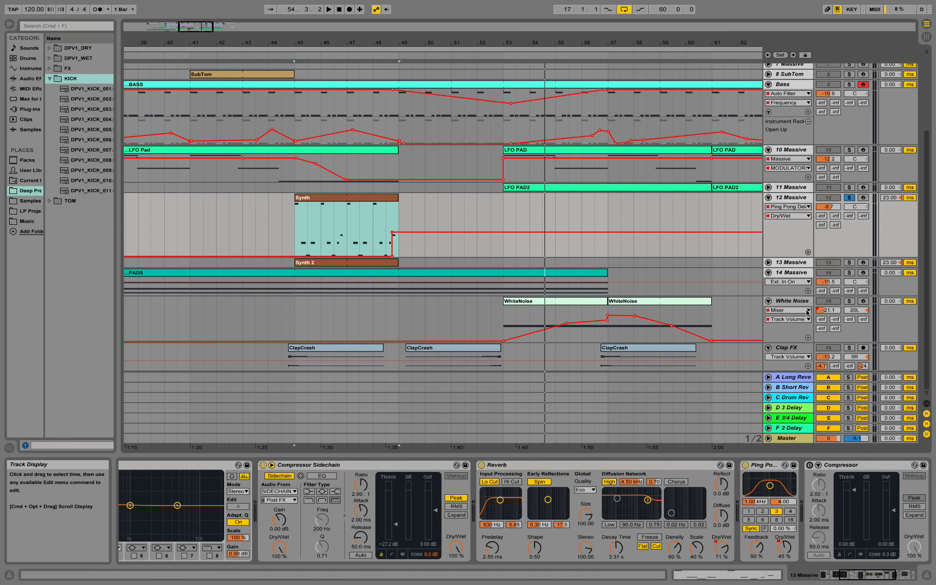
{"action": "left_click", "coordinate": [799, 331]}
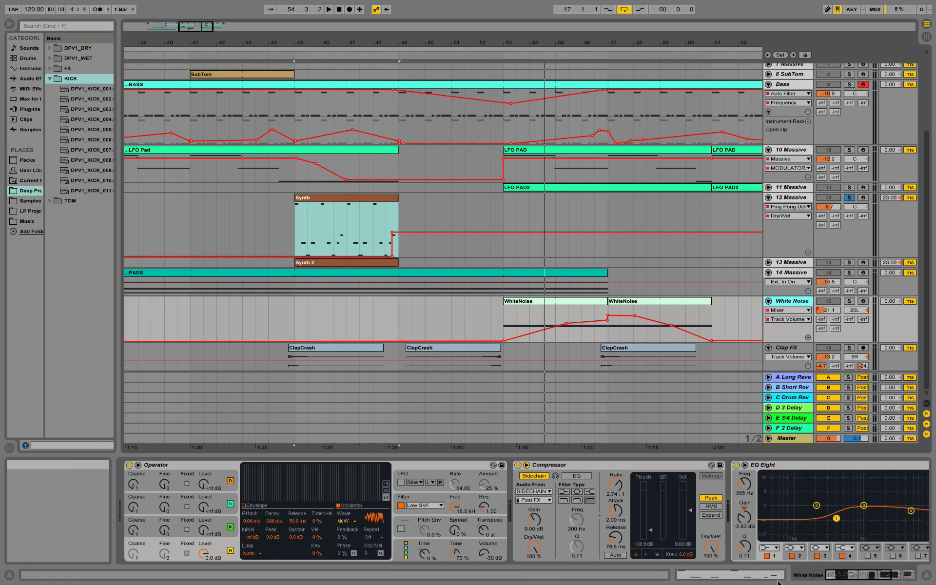
Step: Solo the White Noise track and play it from bar 55
{"action": "left_click_drag", "start_coordinate": [870, 578], "coordinate": [924, 584]}
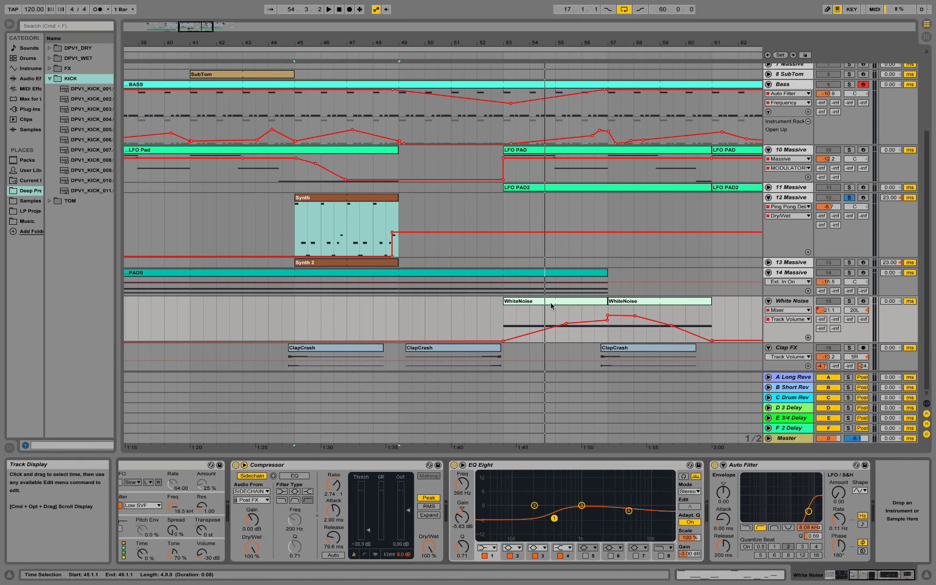
{"action": "left_click", "coordinate": [534, 305]}
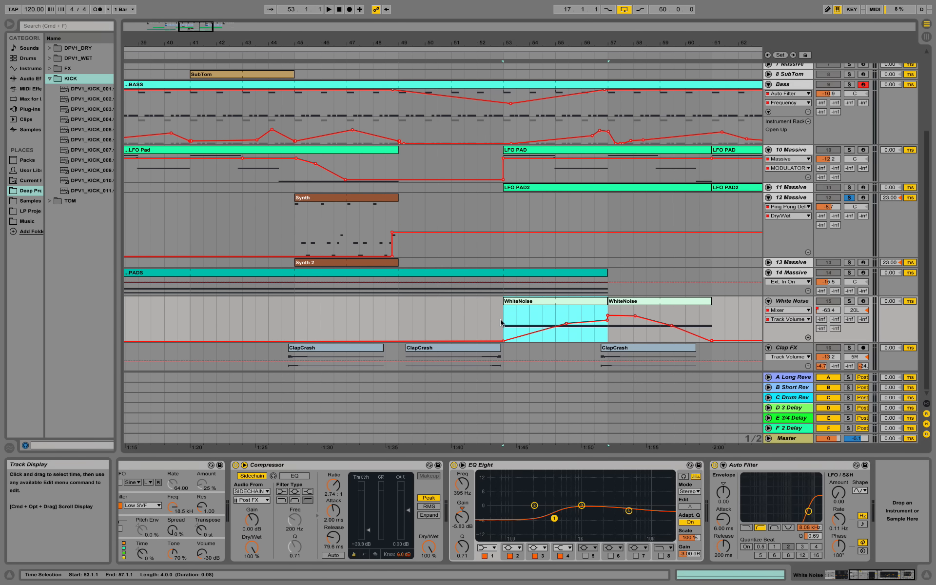
{"action": "left_click", "coordinate": [555, 312]}
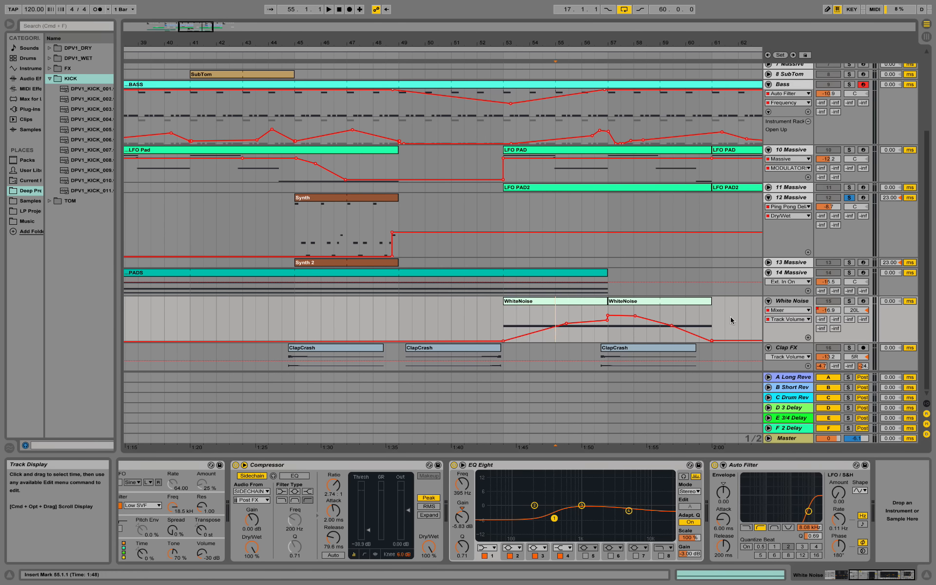
{"action": "left_click", "coordinate": [850, 301]}
{"action": "key", "text": "space"}
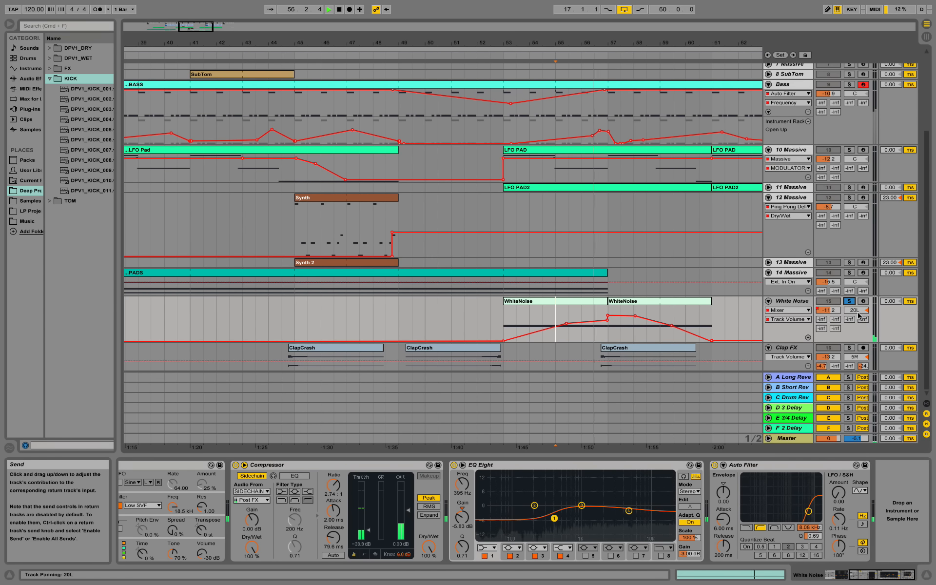
Step: Pan White Noise from 20L to 13L, then unsolo it and replay with the full mix
{"action": "left_click_drag", "start_coordinate": [857, 311], "coordinate": [857, 307]}
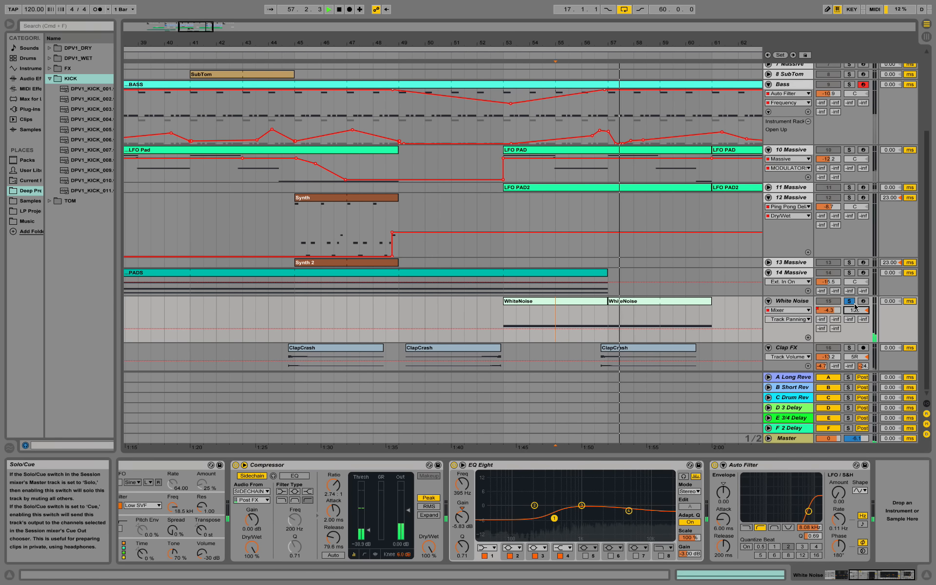
{"action": "left_click", "coordinate": [852, 303]}
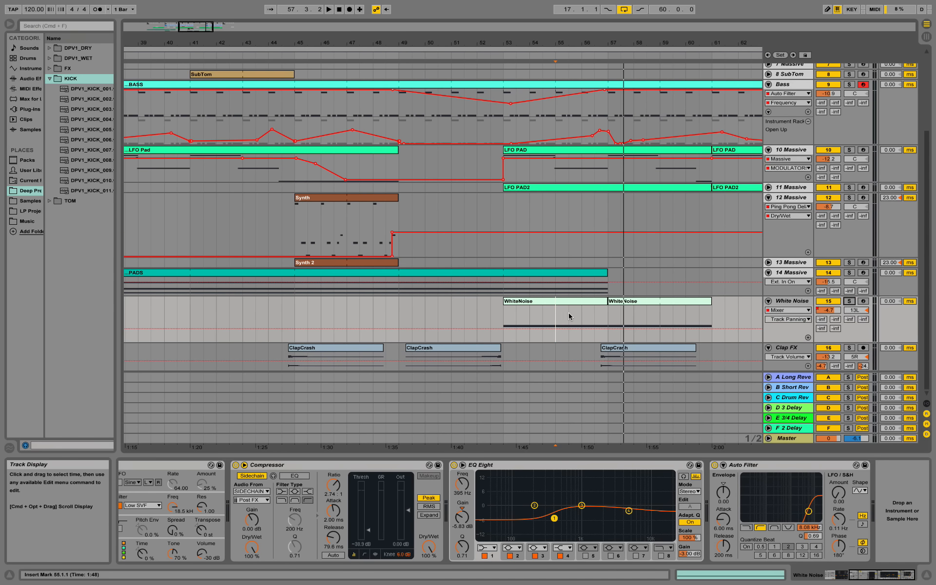
{"action": "key", "text": "space"}
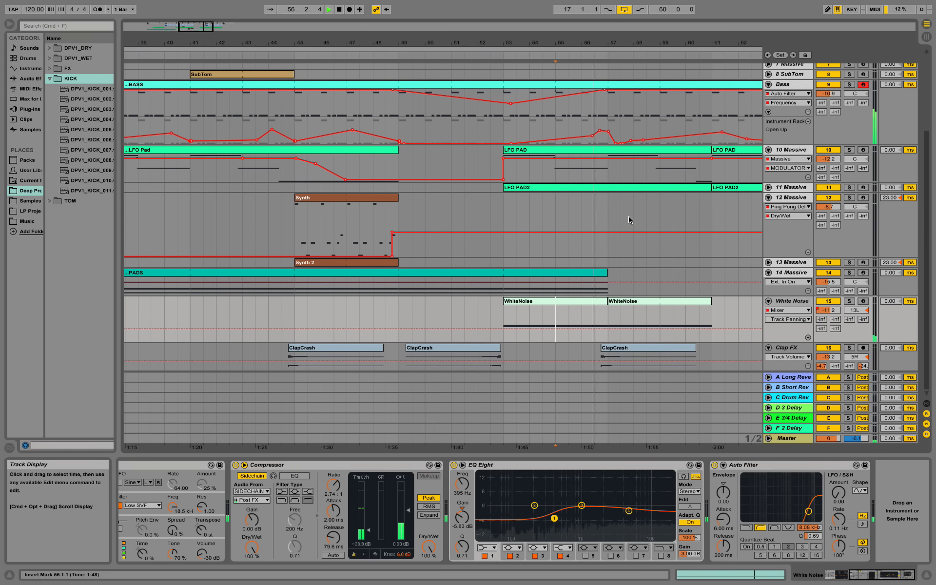
{"action": "scroll", "coordinate": [629, 220], "scroll_direction": "up", "scroll_amount": 2}
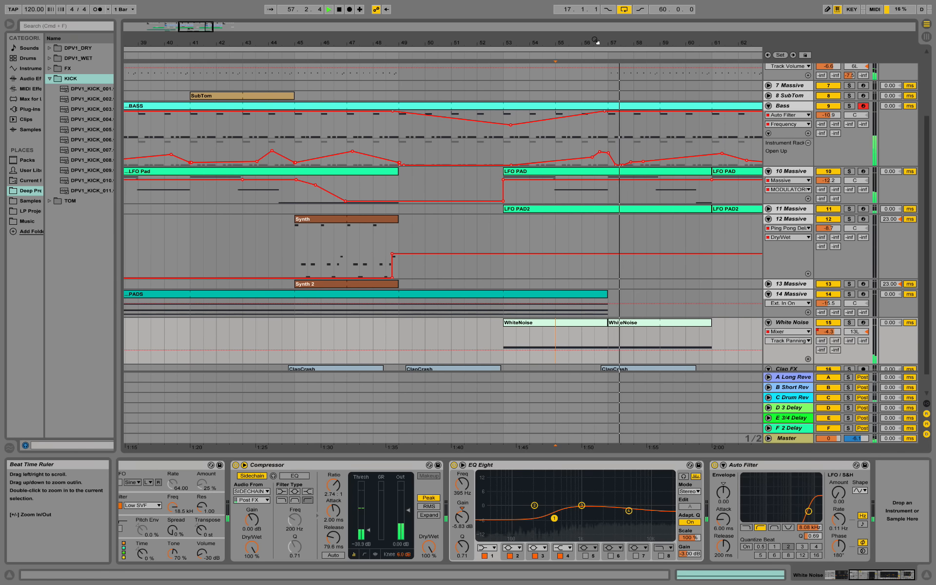
Step: Zoom out to the whole song and fold the Bass, 10 Massive and 12 Massive tracks
{"action": "left_click_drag", "start_coordinate": [596, 43], "coordinate": [450, 24]}
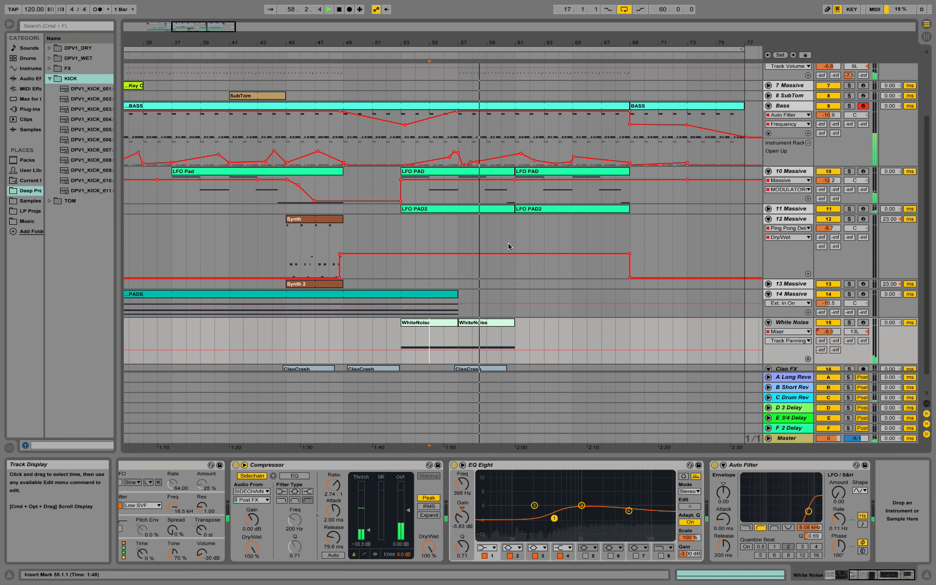
{"action": "scroll", "coordinate": [509, 248], "scroll_direction": "down", "scroll_amount": 1}
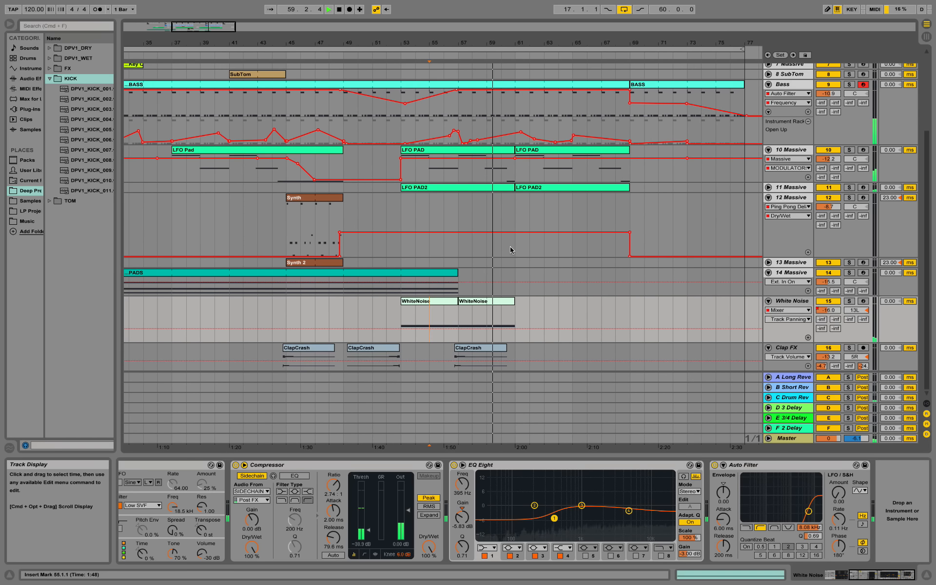
{"action": "scroll", "coordinate": [525, 193], "scroll_direction": "up", "scroll_amount": 5}
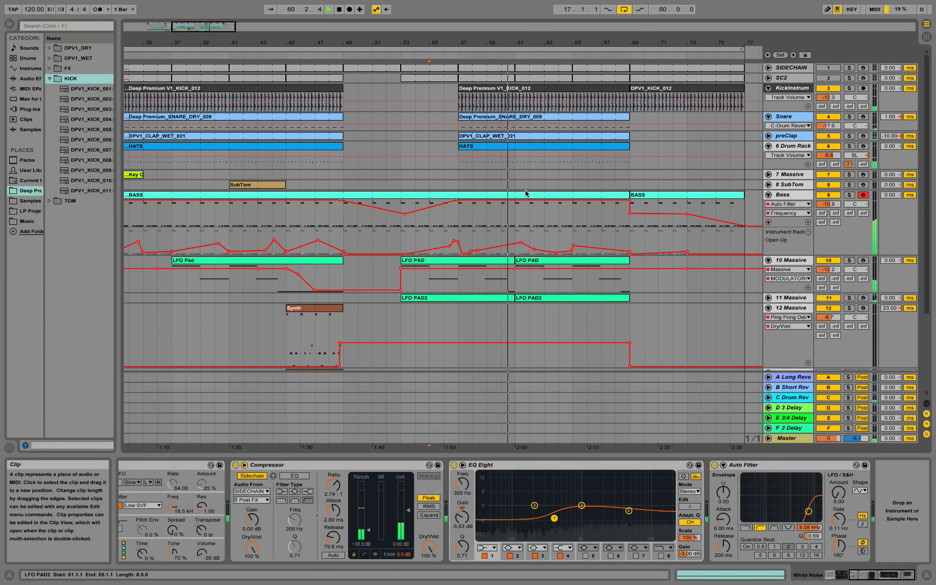
{"action": "scroll", "coordinate": [525, 193], "scroll_direction": "down", "scroll_amount": 1}
{"action": "left_click_drag", "start_coordinate": [519, 47], "coordinate": [535, 16]}
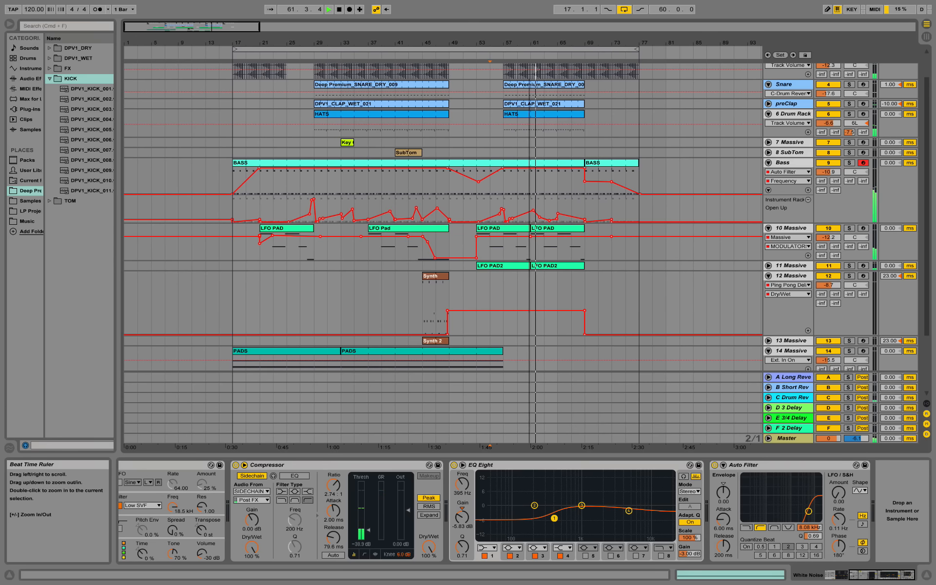
{"action": "left_click", "coordinate": [768, 162]}
{"action": "left_click", "coordinate": [769, 173]}
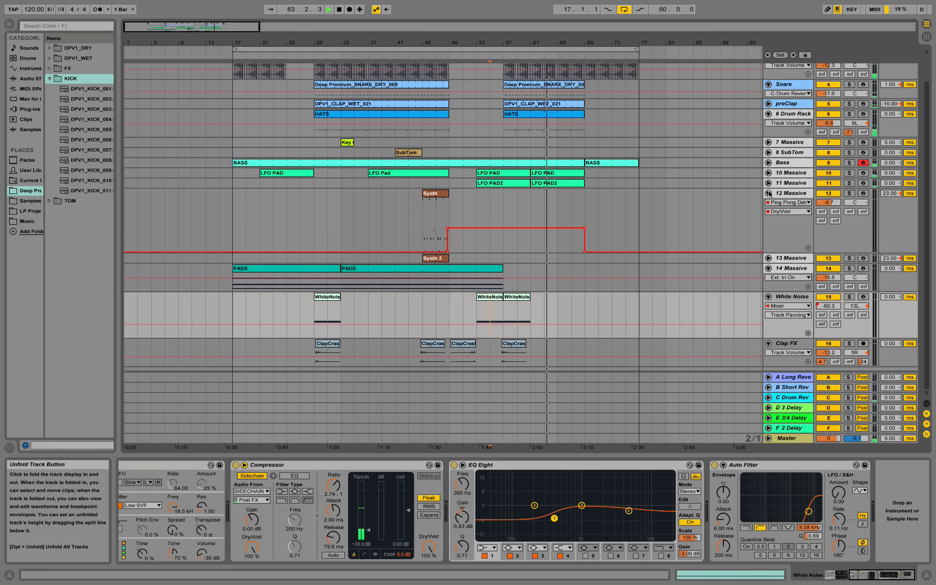
{"action": "left_click", "coordinate": [768, 193]}
Step: Fold Snare and White Noise, leaving Clap FX unfolded with its ClapCrash clip selected
{"action": "left_click", "coordinate": [767, 122]}
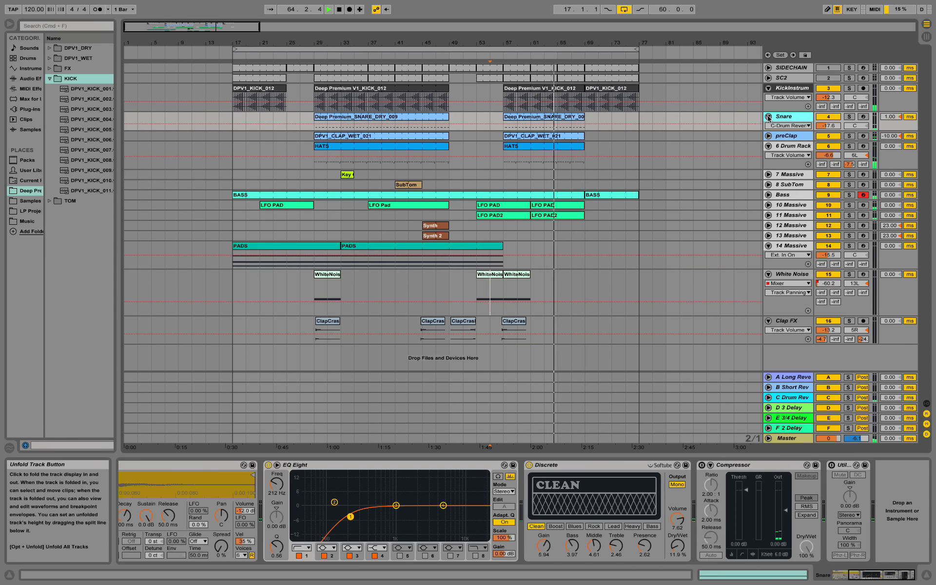
{"action": "left_click", "coordinate": [768, 116]}
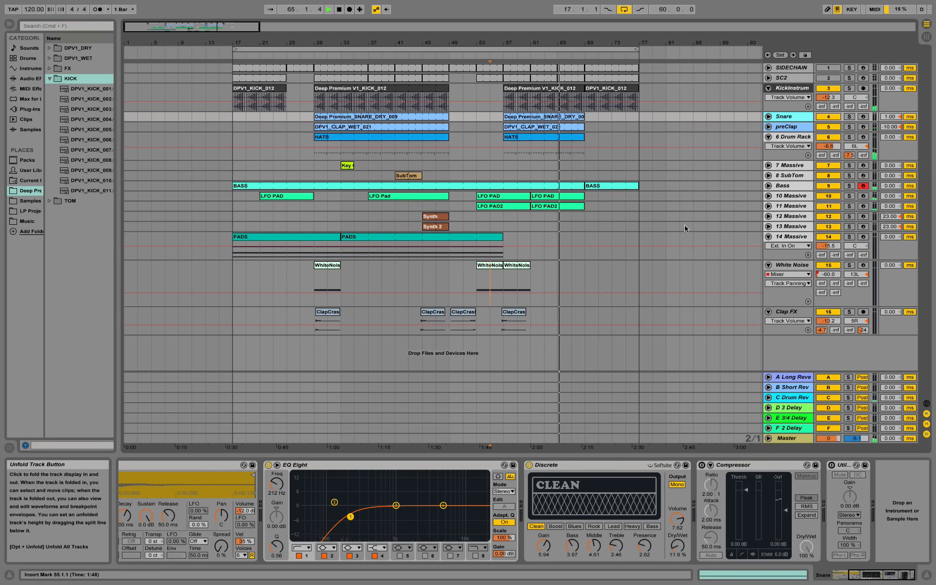
{"action": "left_click", "coordinate": [768, 265]}
{"action": "left_click", "coordinate": [769, 275]}
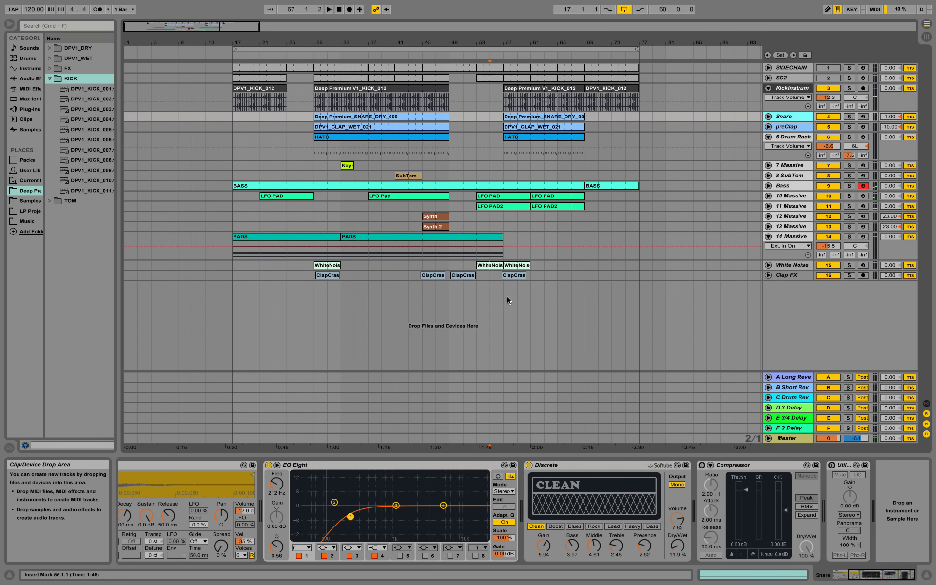
{"action": "left_click", "coordinate": [768, 275]}
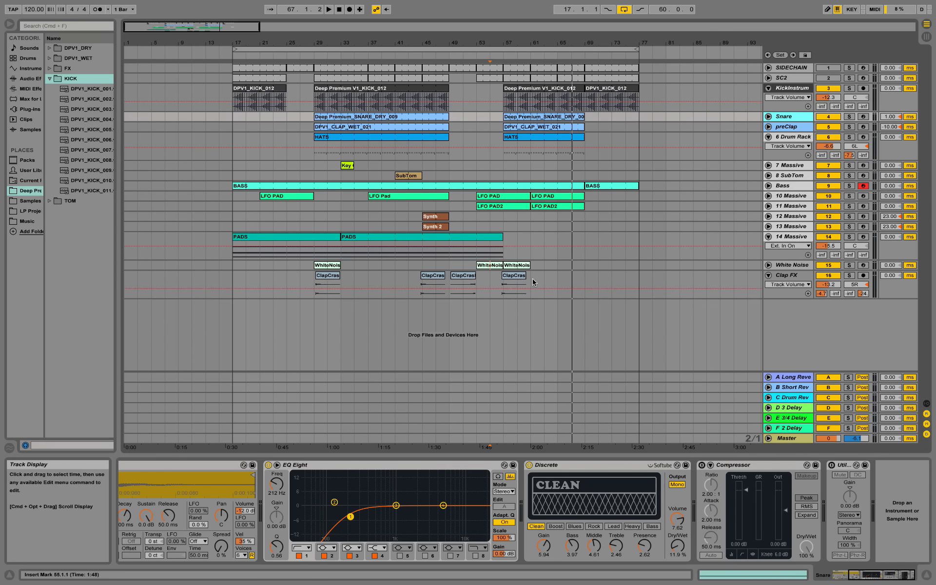
{"action": "left_click", "coordinate": [505, 281]}
Step: Zoom in around bar 57 and play the ClapCrash hit with Clap FX soloed
{"action": "left_click_drag", "start_coordinate": [501, 43], "coordinate": [501, 93]}
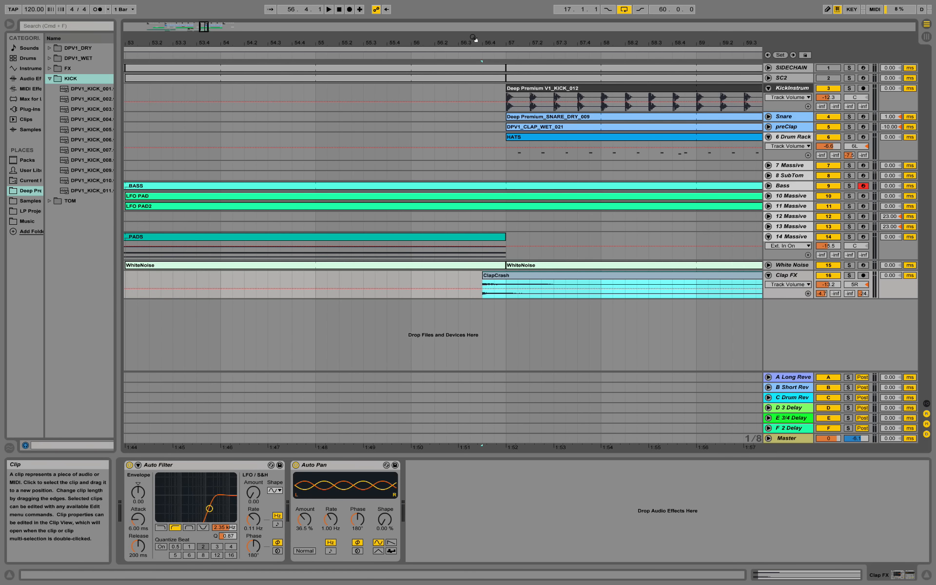
{"action": "left_click_drag", "start_coordinate": [486, 40], "coordinate": [521, 142]}
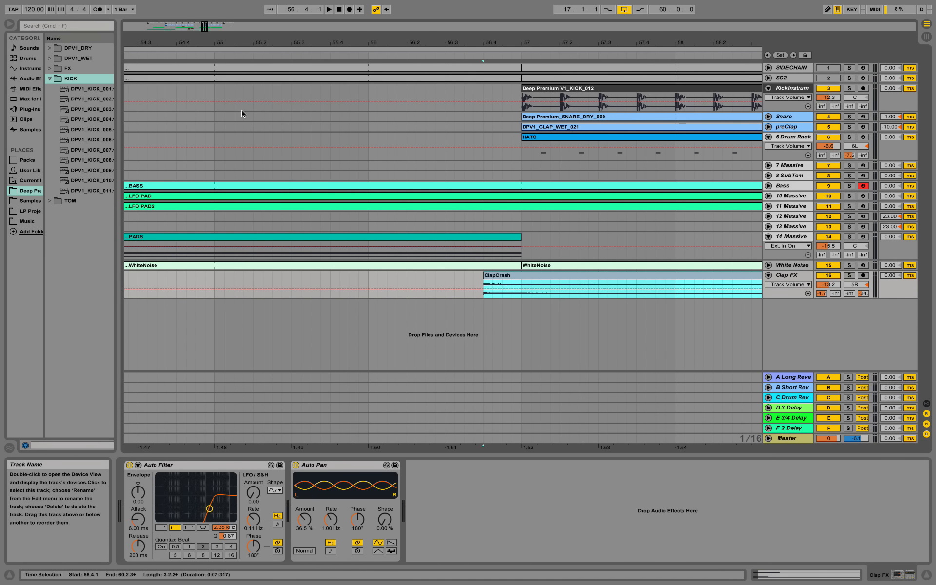
{"action": "left_click", "coordinate": [848, 275]}
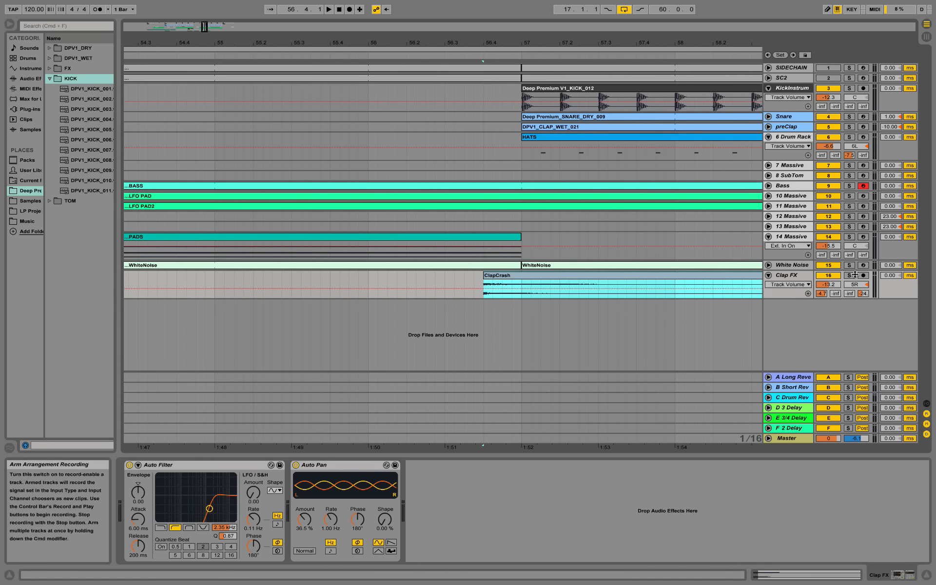
{"action": "left_click", "coordinate": [516, 280]}
{"action": "key", "text": "space"}
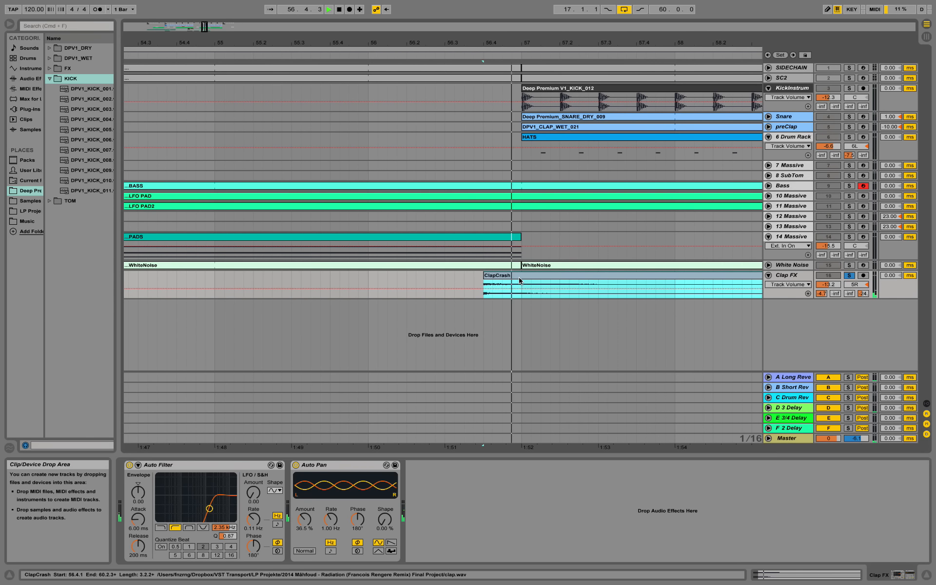
Step: Unsolo Clap FX, select the whole loop range and play the full mix from bar 55
{"action": "left_click", "coordinate": [848, 275]}
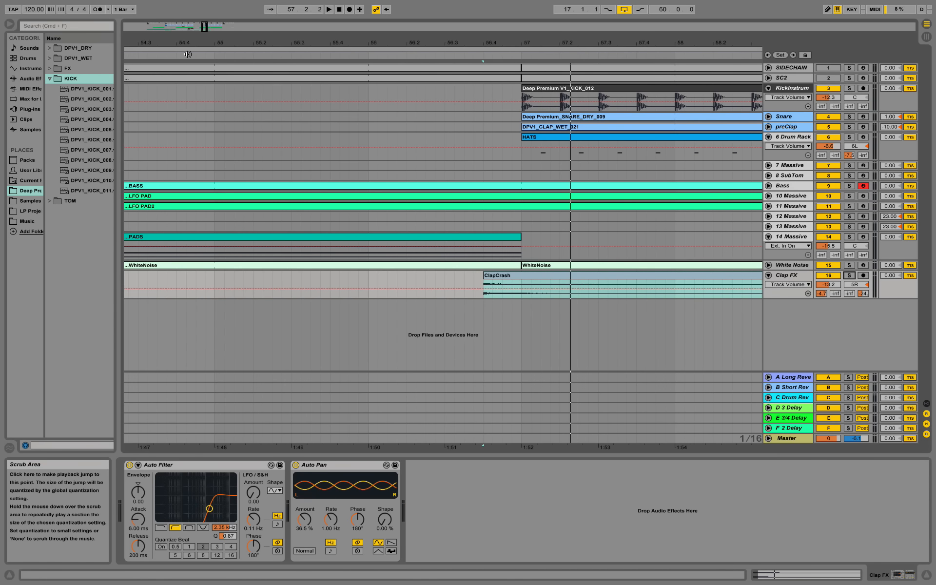
{"action": "double_click", "coordinate": [209, 52]}
{"action": "left_click", "coordinate": [213, 55]}
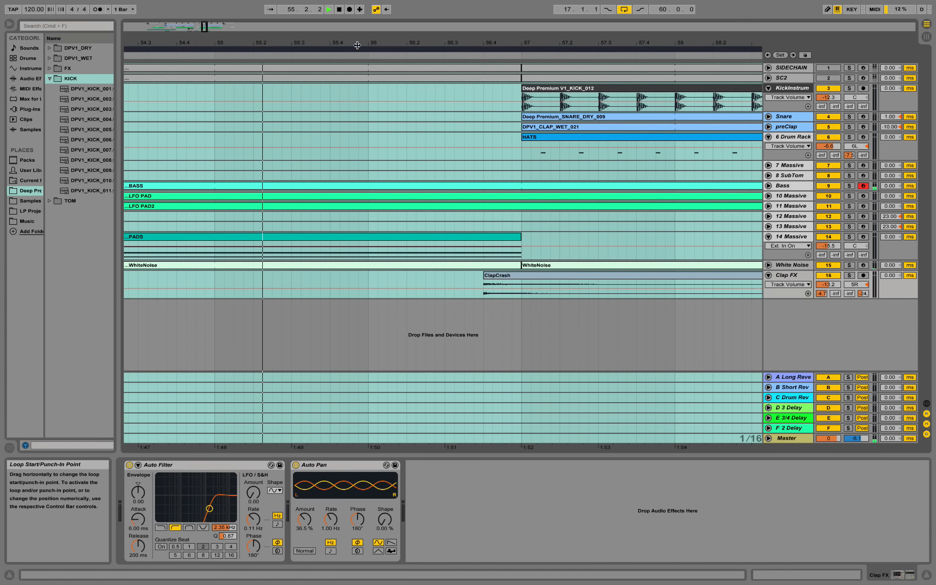
Step: Zoom out to bars 33–73 and clear the time selection while the loop keeps playing
{"action": "left_click_drag", "start_coordinate": [358, 44], "coordinate": [380, 14]}
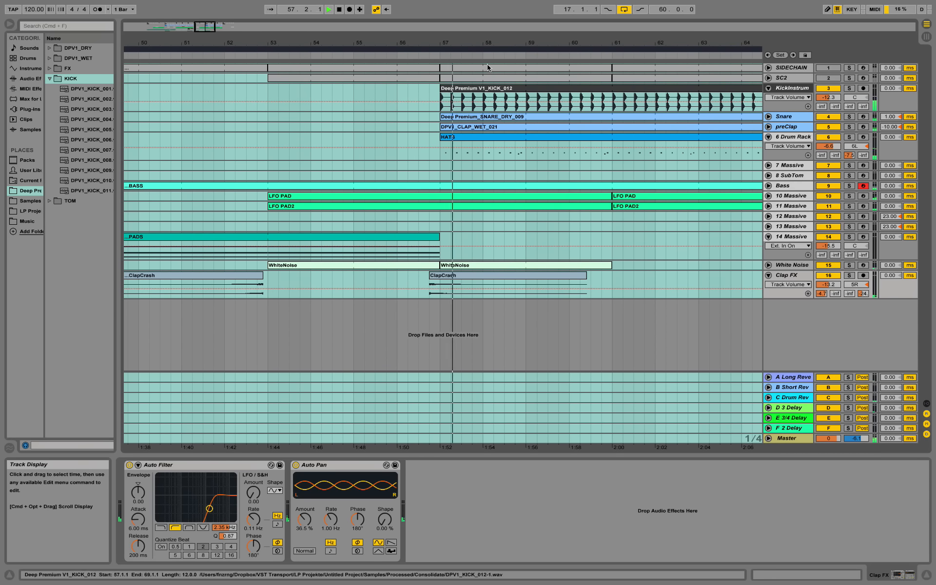
{"action": "left_click_drag", "start_coordinate": [492, 42], "coordinate": [507, 9]}
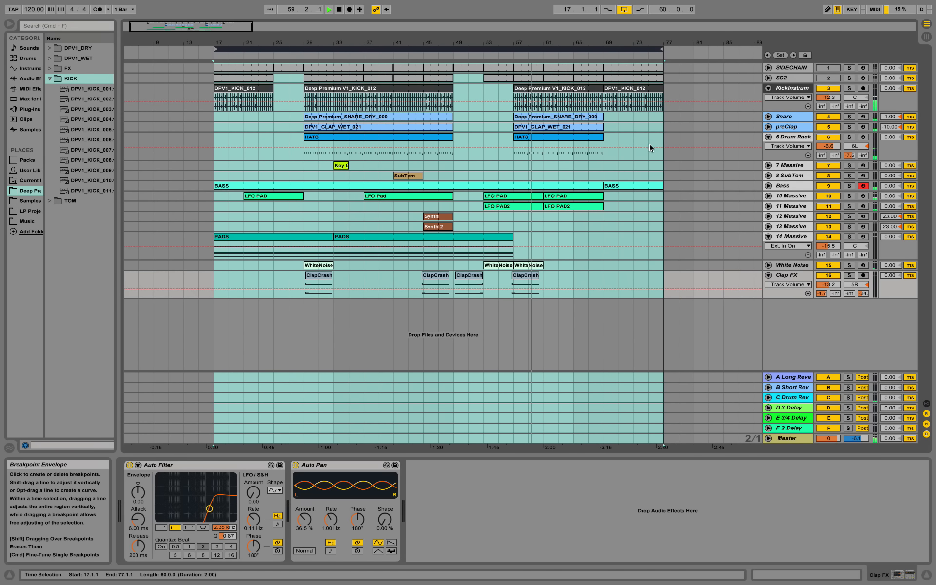
{"action": "left_click", "coordinate": [694, 220]}
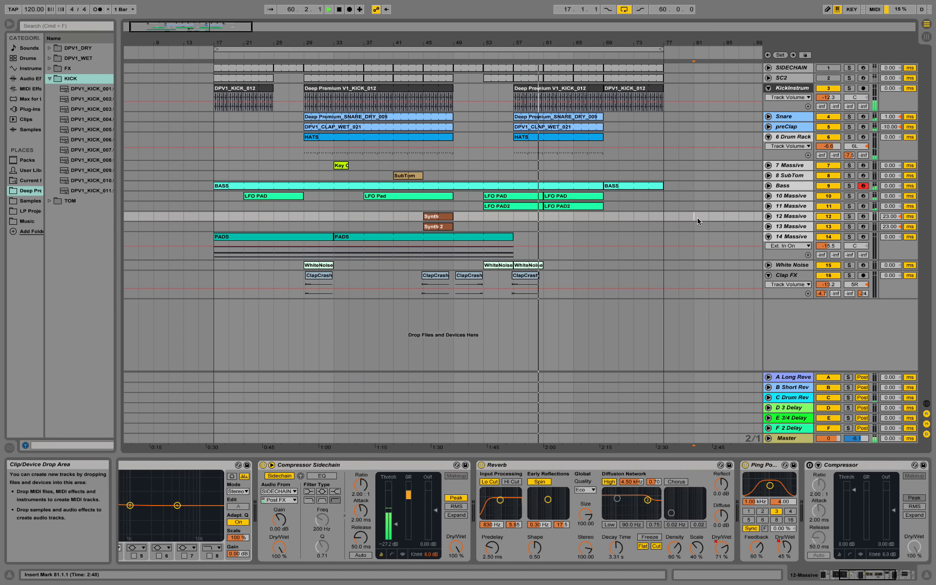